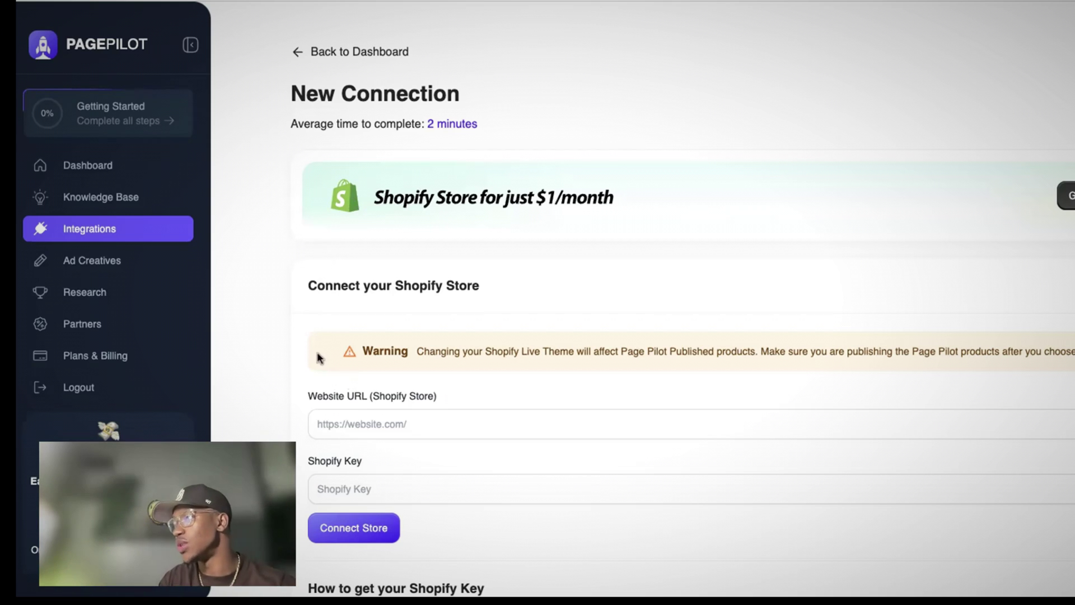
Scroll through the empty Connect your Shopify Store form on the New Connection page.
scroll(316, 353, "down", 3)
scroll(319, 357, "up", 4)
scroll(347, 396, "down", 1)
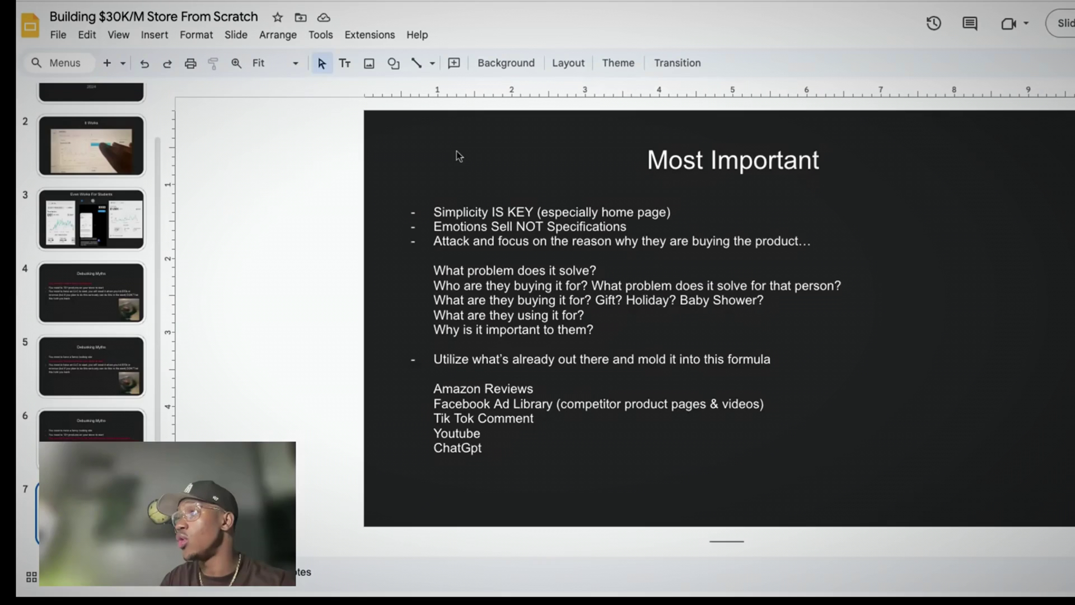
View the deck's title slide, then jump to slide 7, Most Important.
scroll(90, 235, "up", 1)
left_click(103, 125)
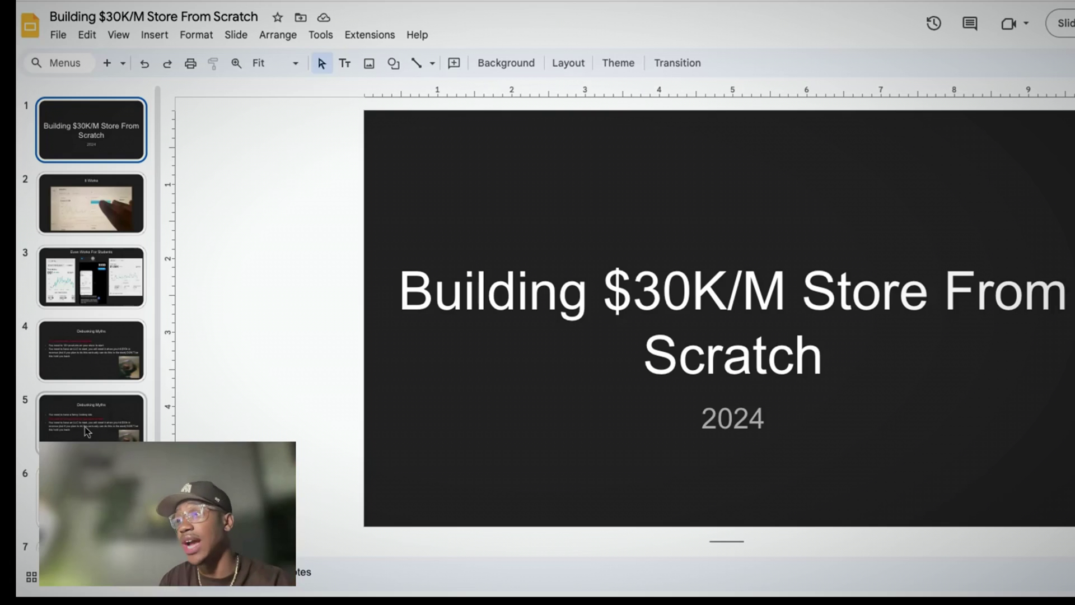
scroll(90, 476, "down", 2)
left_click(90, 510)
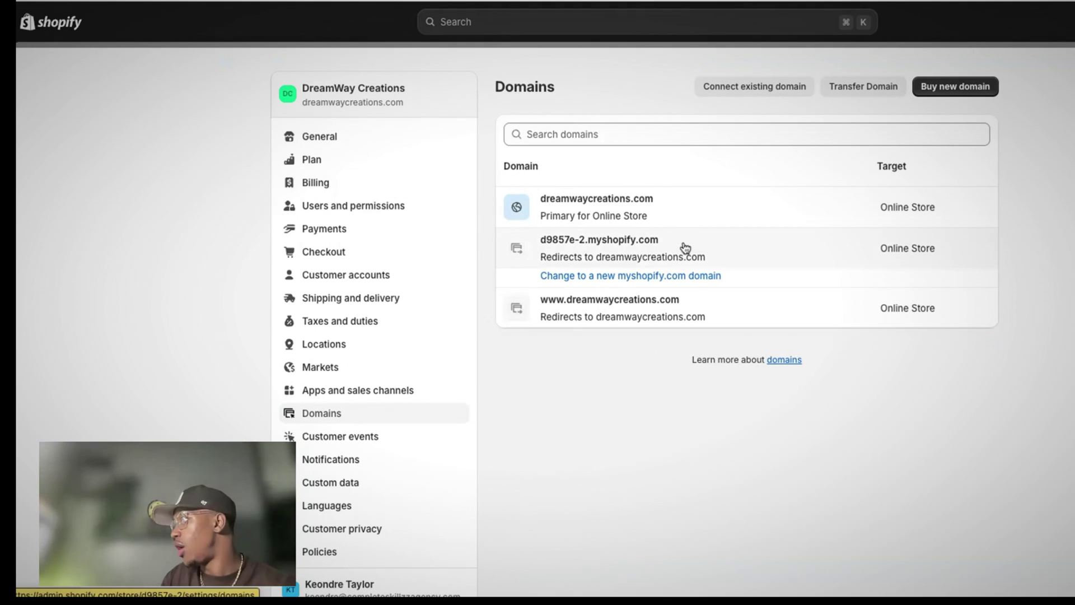
Copy the d9857e-2.myshopify.com domain name from the Domains settings.
left_click_drag(672, 243, 553, 239)
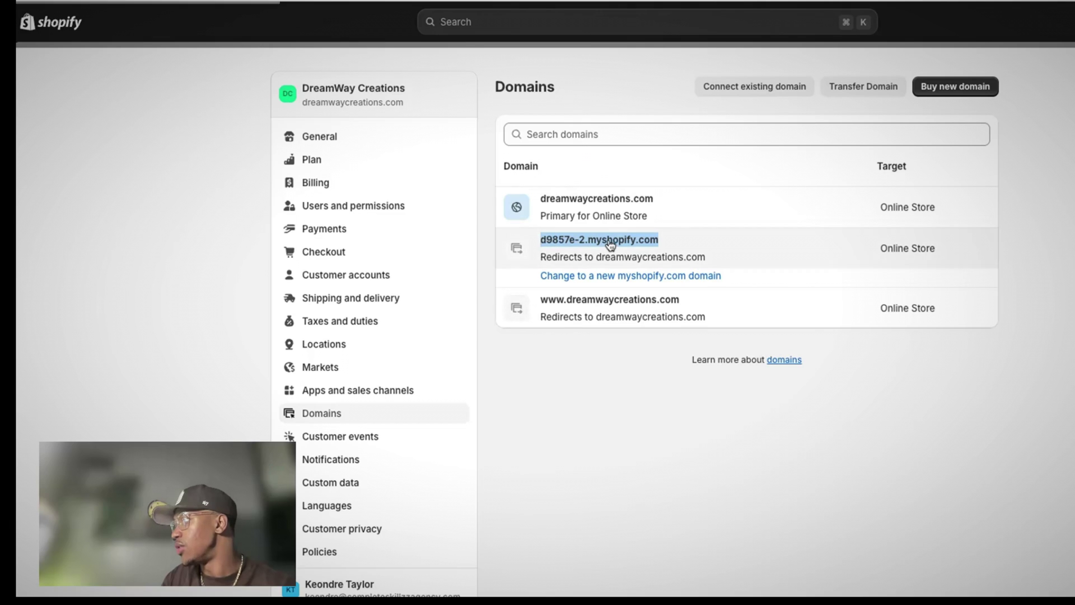
right_click(606, 241)
left_click(742, 273)
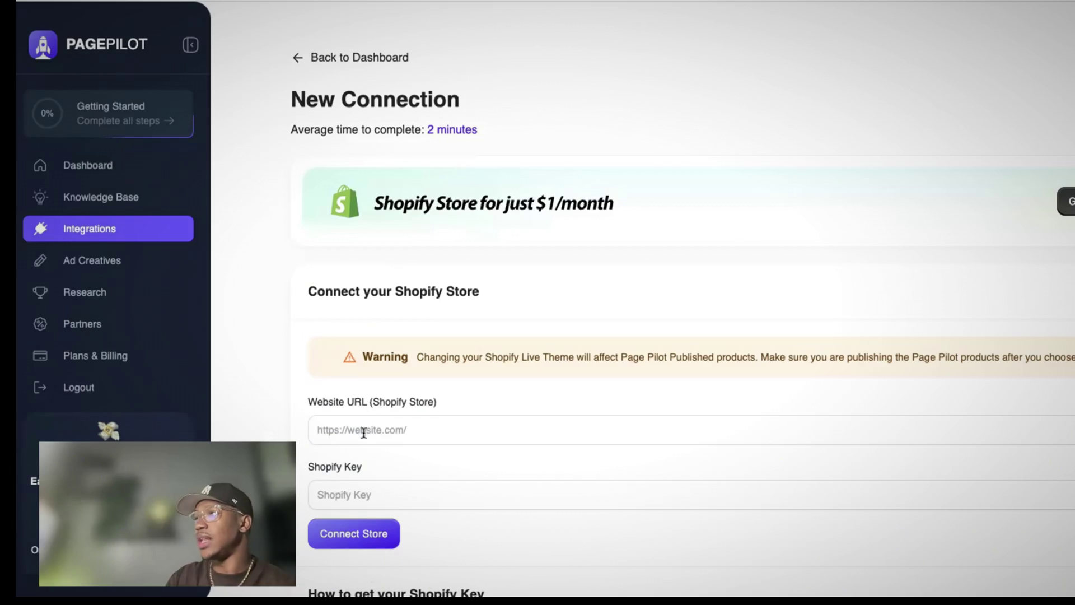
Paste d9857e-2.myshopify.com into the Website URL field, then focus the Shopify Key field.
left_click(360, 433)
right_click(360, 431)
left_click(384, 529)
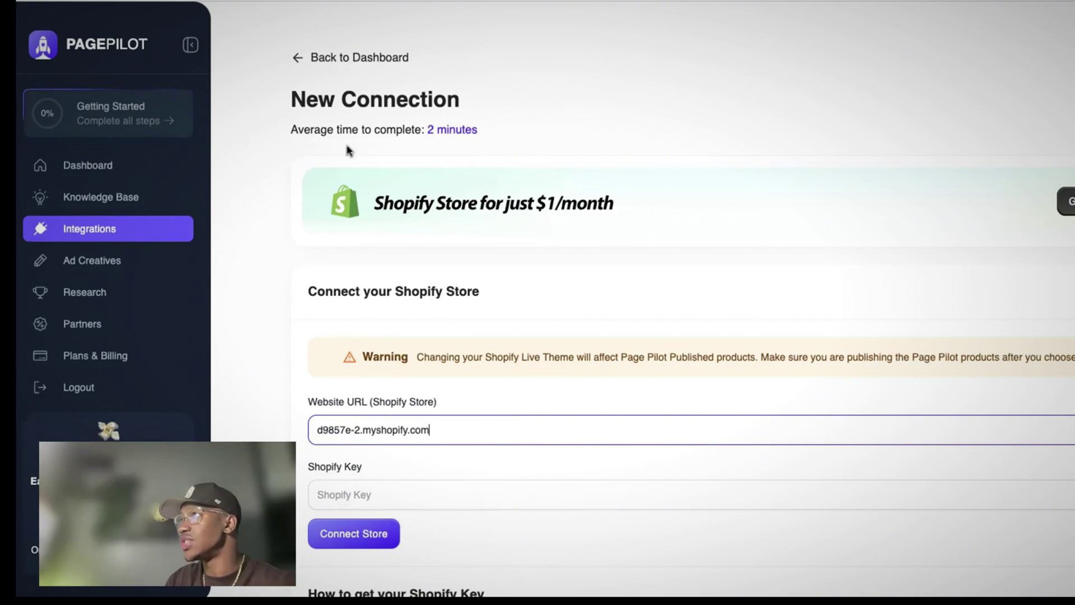
left_click(355, 492)
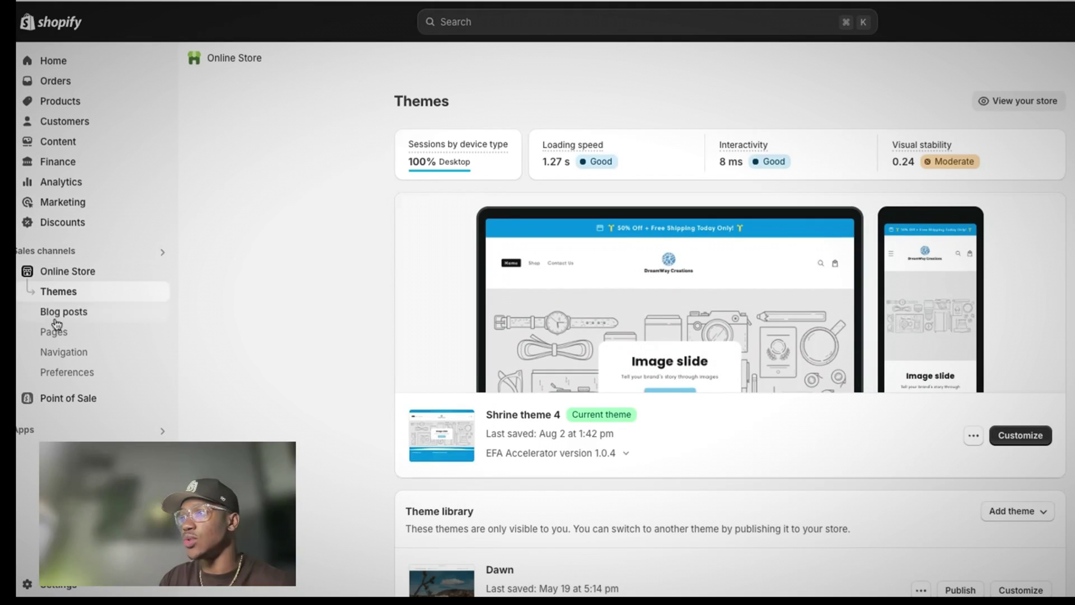
Open Shopify's Apps and sales channels settings from the Apps sidebar entry.
left_click(56, 431)
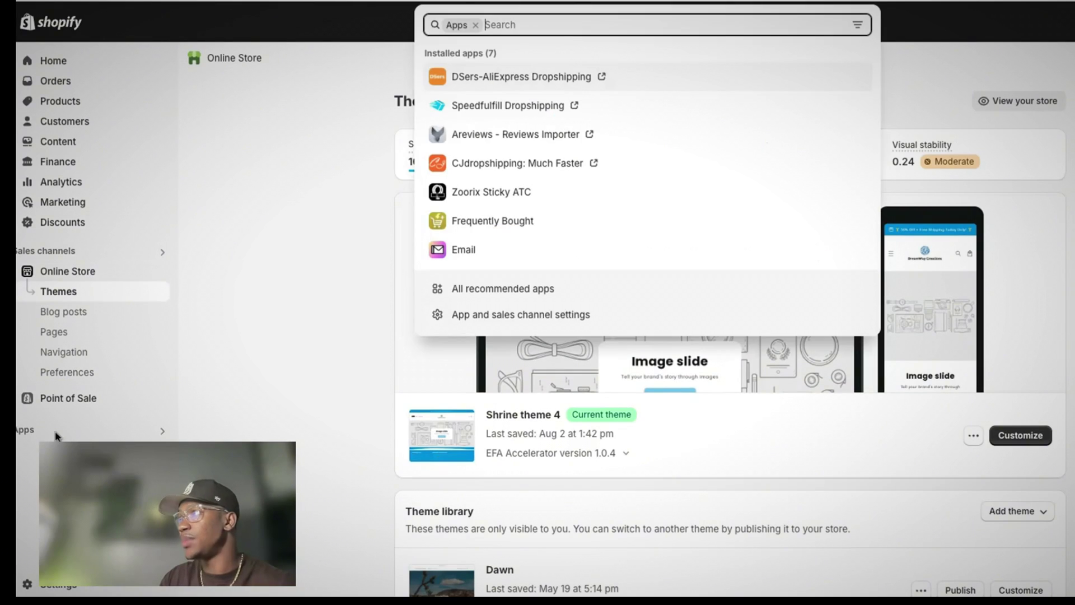
left_click(481, 315)
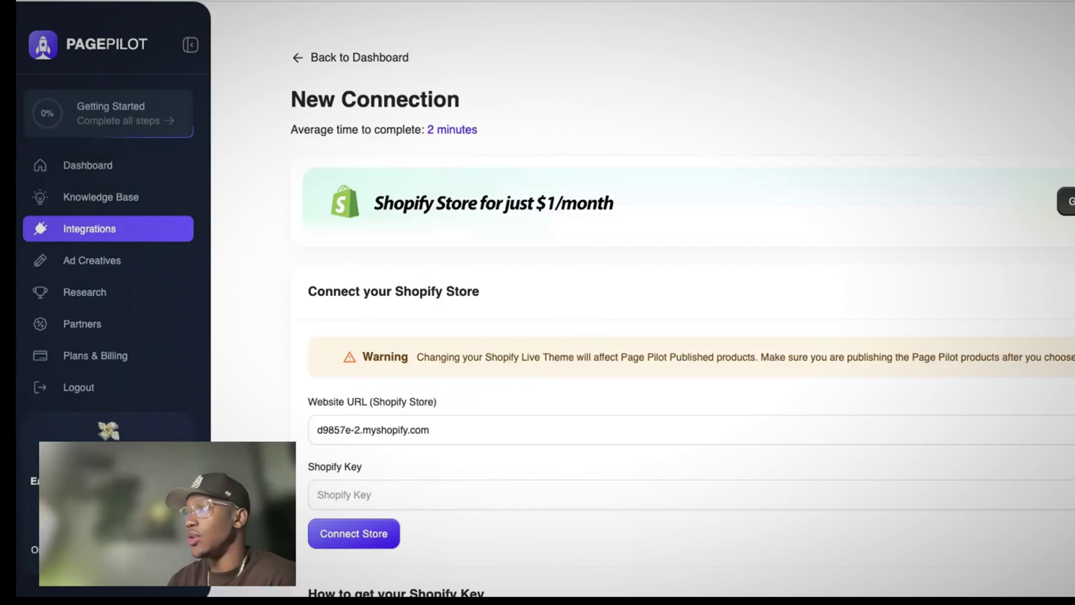
scroll(424, 409, "down", 10)
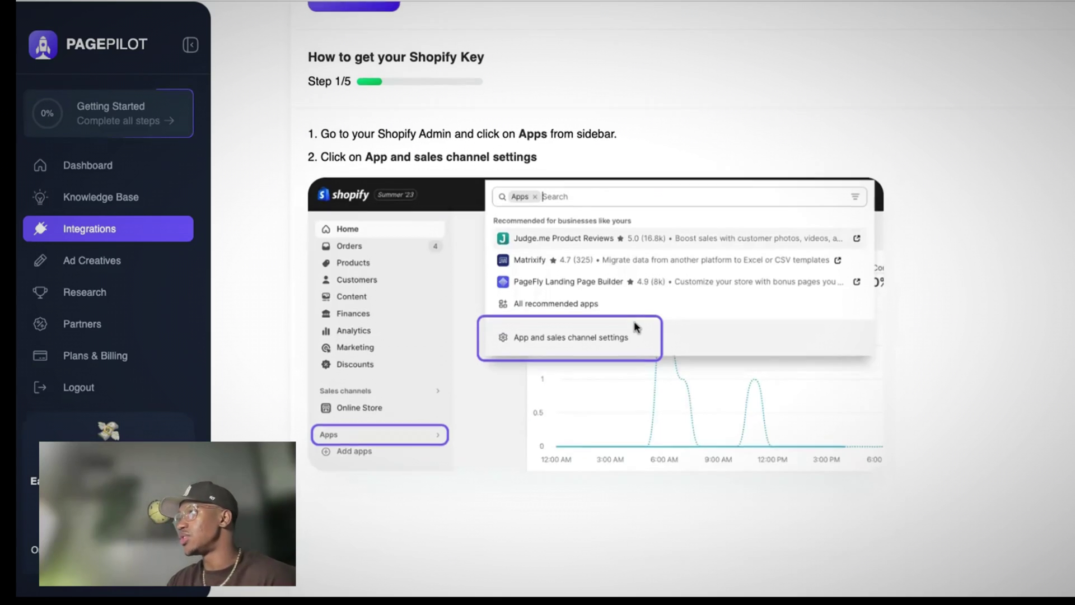
scroll(635, 328, "up", 9)
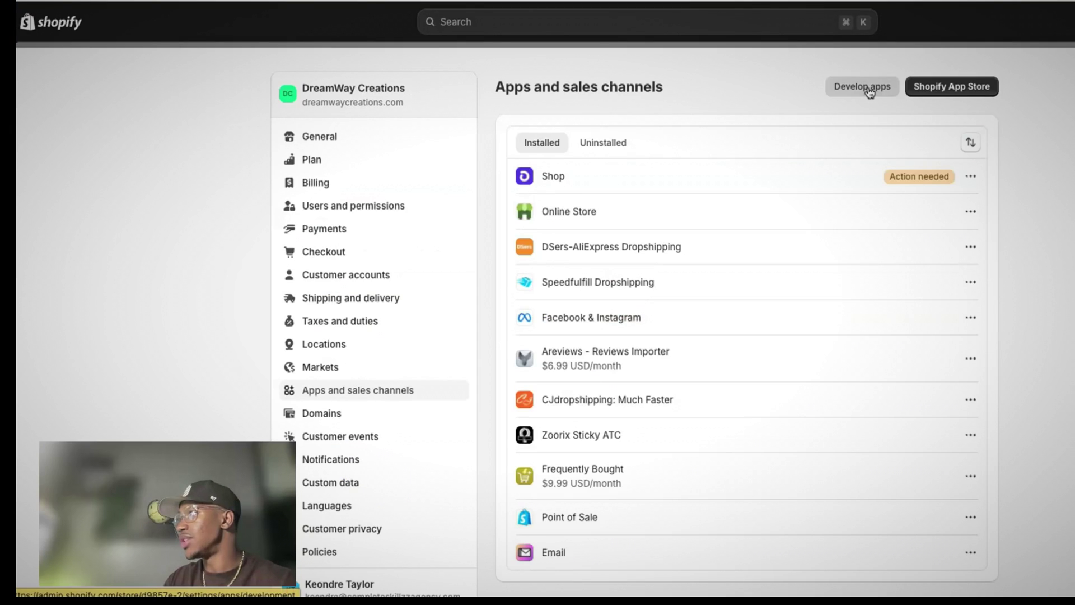
In App development, create a new custom app named 'Page Pilot'.
left_click(868, 89)
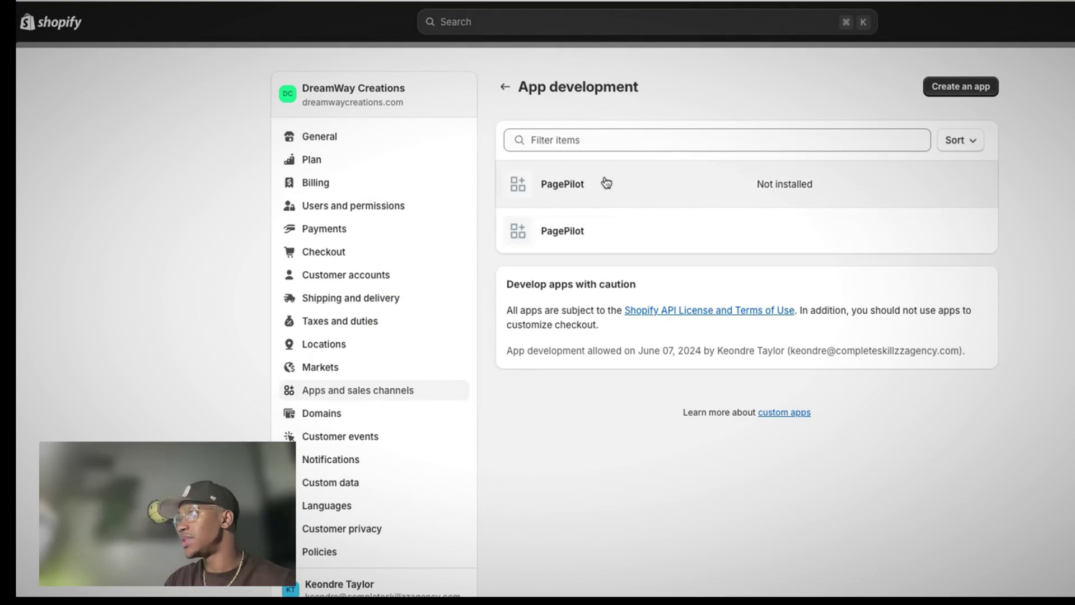
left_click(614, 148)
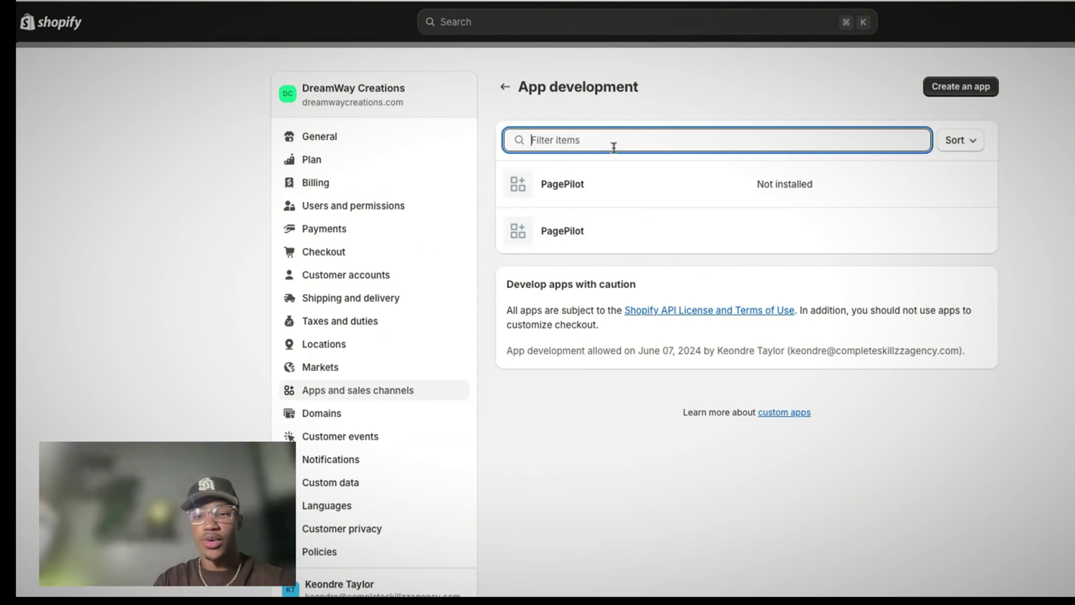
type("Pati")
key("BackSpace")
key("BackSpace")
key("BackSpace")
key("BackSpace")
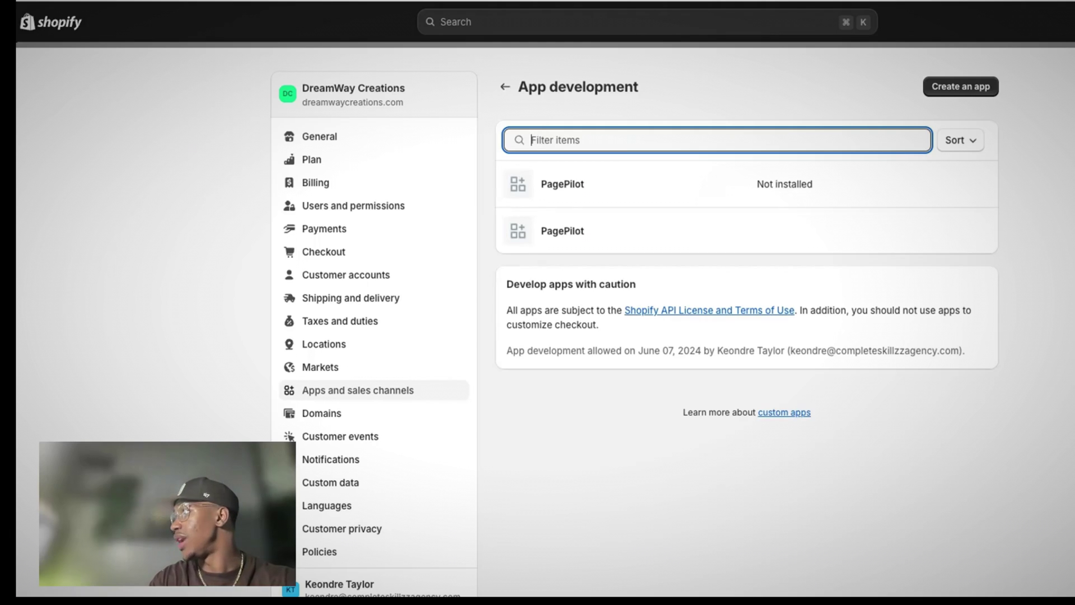
left_click(977, 88)
type("Pag")
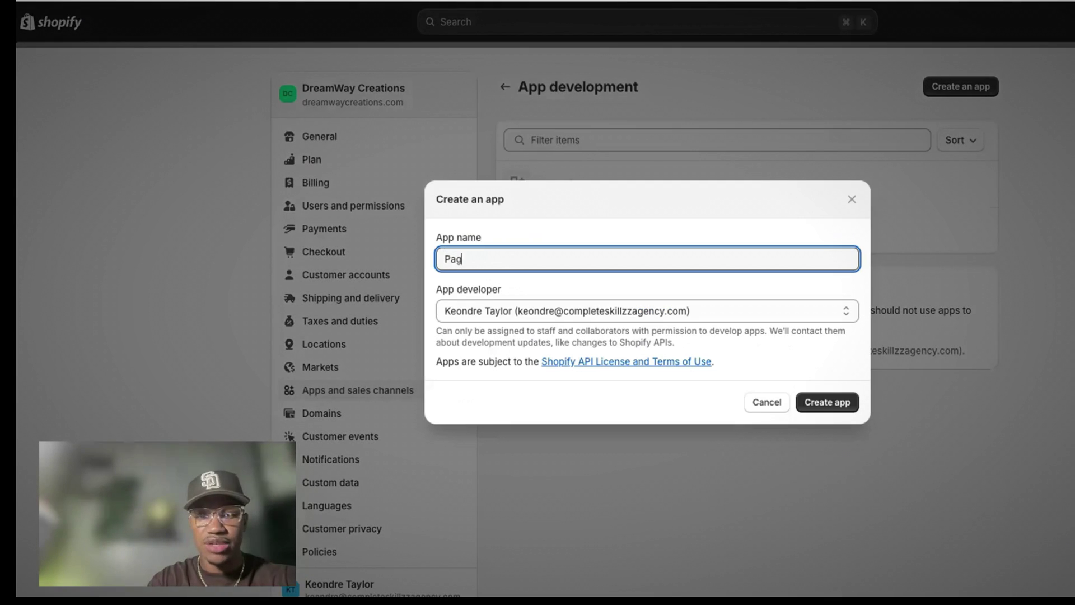
type("e Pilot")
right_click(479, 259)
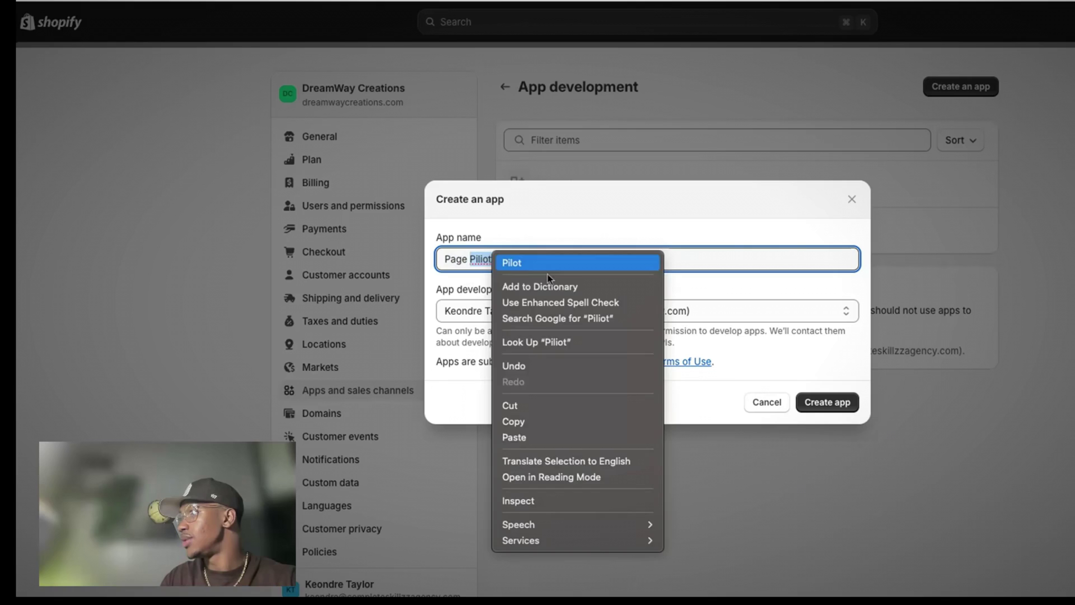
left_click(535, 258)
left_click(812, 404)
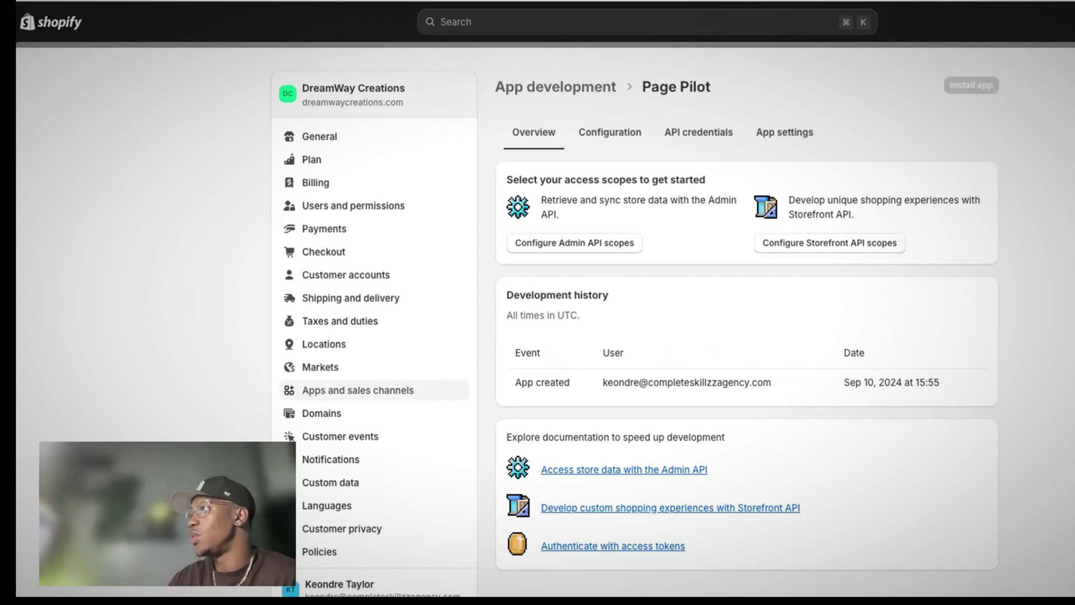
Review the required API scopes listed in step 8 of the PagePilot setup guide.
left_click(90, 1)
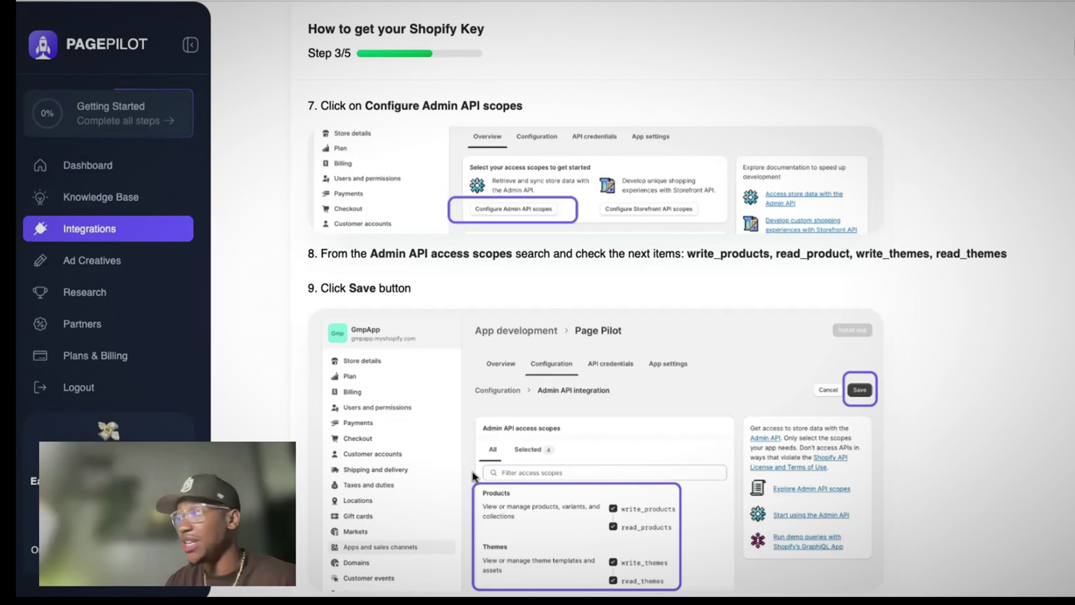
scroll(599, 372, "down", 2)
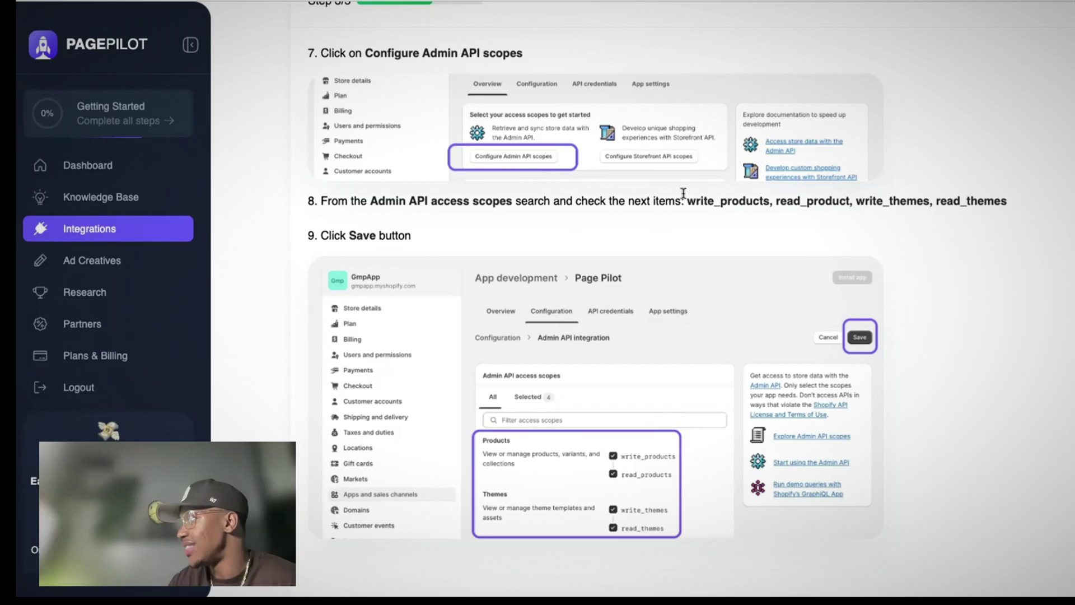
left_click_drag(689, 200, 1014, 204)
left_click(790, 213)
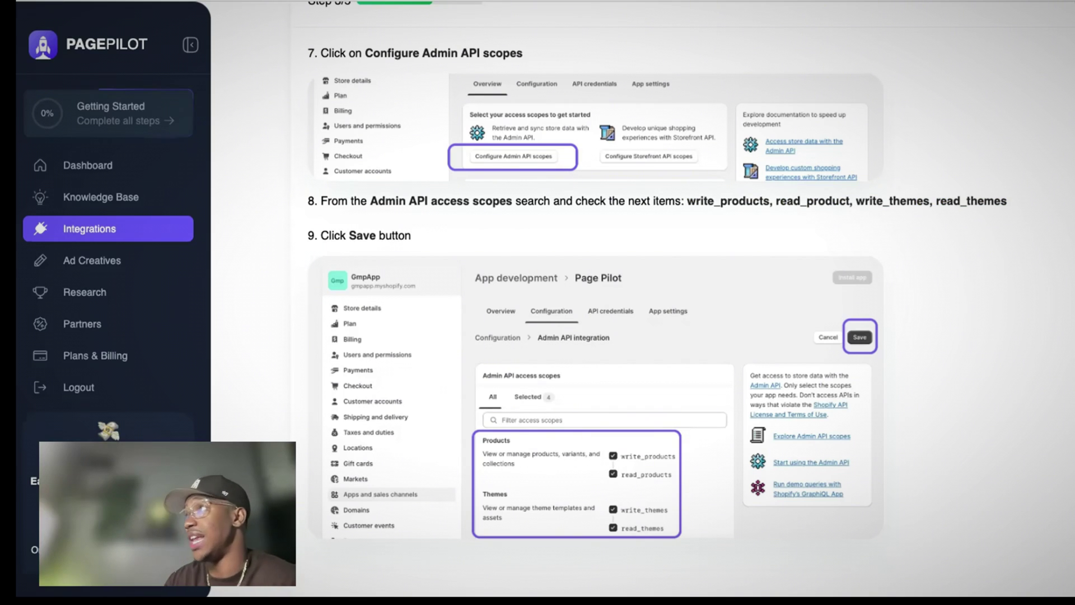
key("ctrl+Tab")
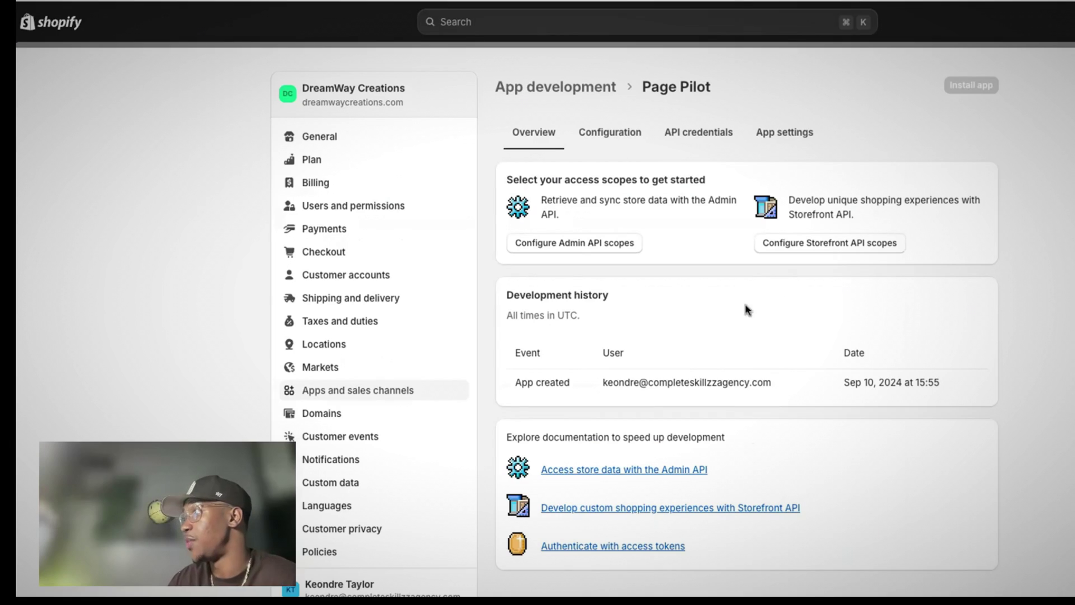
Open Admin API scopes and enable write_products, copied from the guide's list.
left_click(567, 248)
scroll(754, 281, "down", 1)
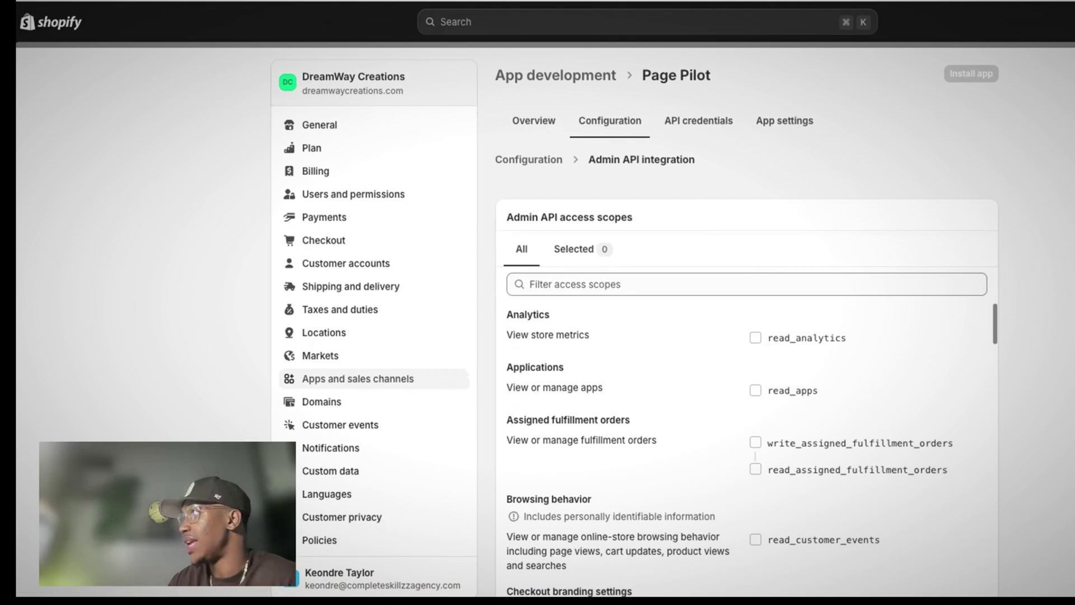
key("ctrl+shift+Tab")
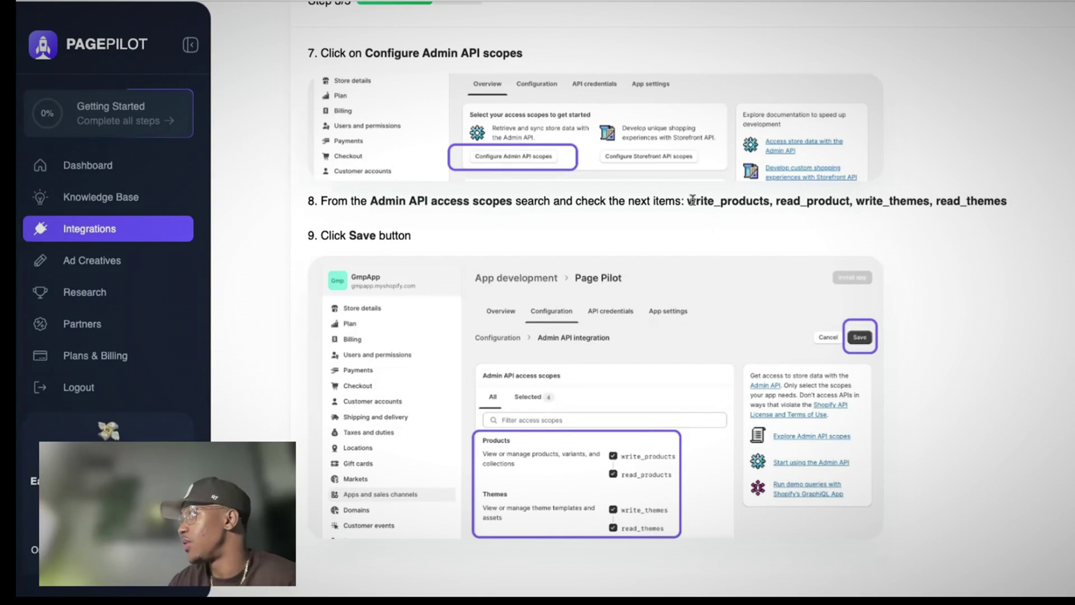
left_click_drag(688, 201, 774, 200)
right_click(745, 200)
left_click(762, 224)
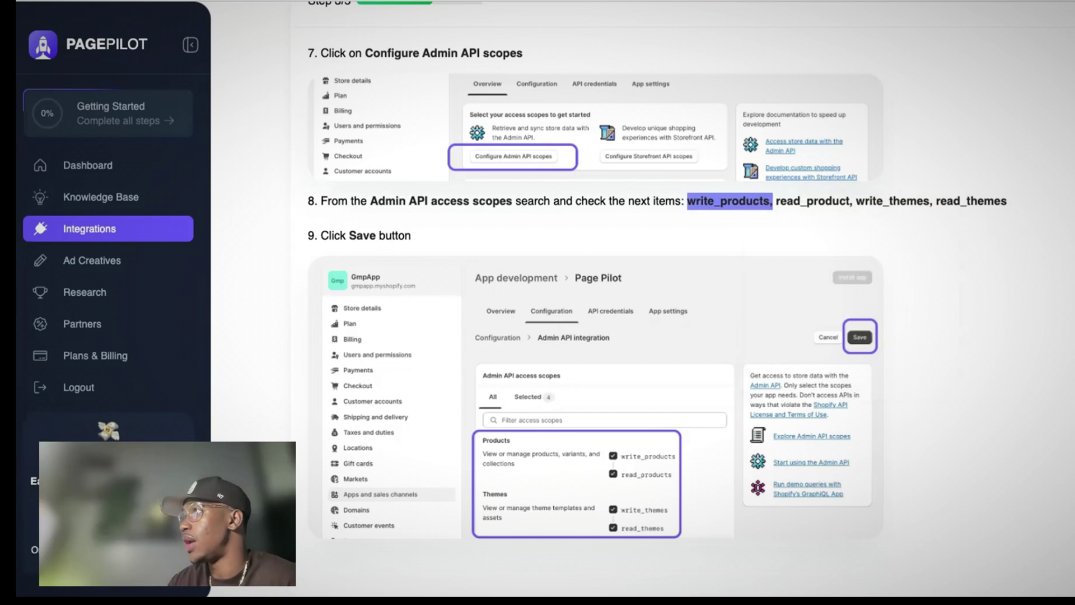
key("ctrl+Tab")
right_click(558, 284)
left_click(614, 389)
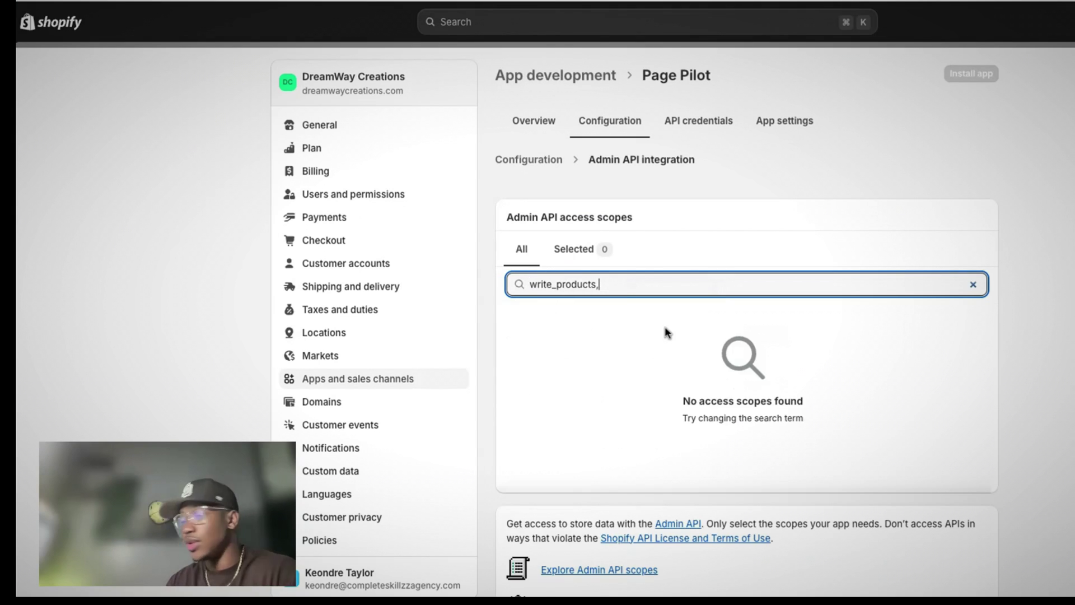
key("BackSpace")
left_click(756, 337)
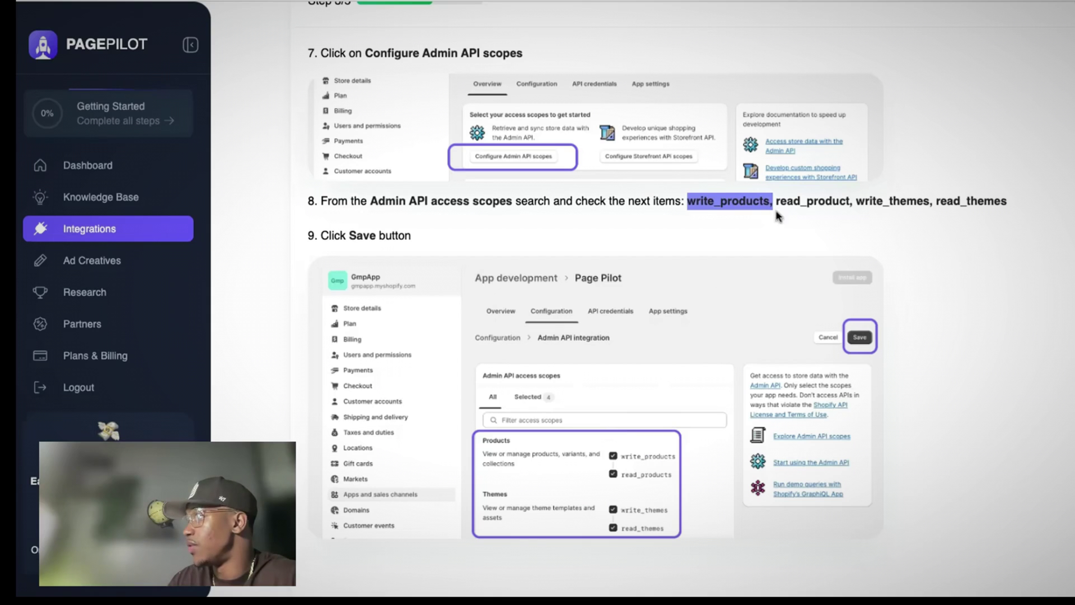
Search for write_themes, enable write_themes and read_themes, and save the configuration.
left_click_drag(688, 202, 849, 203)
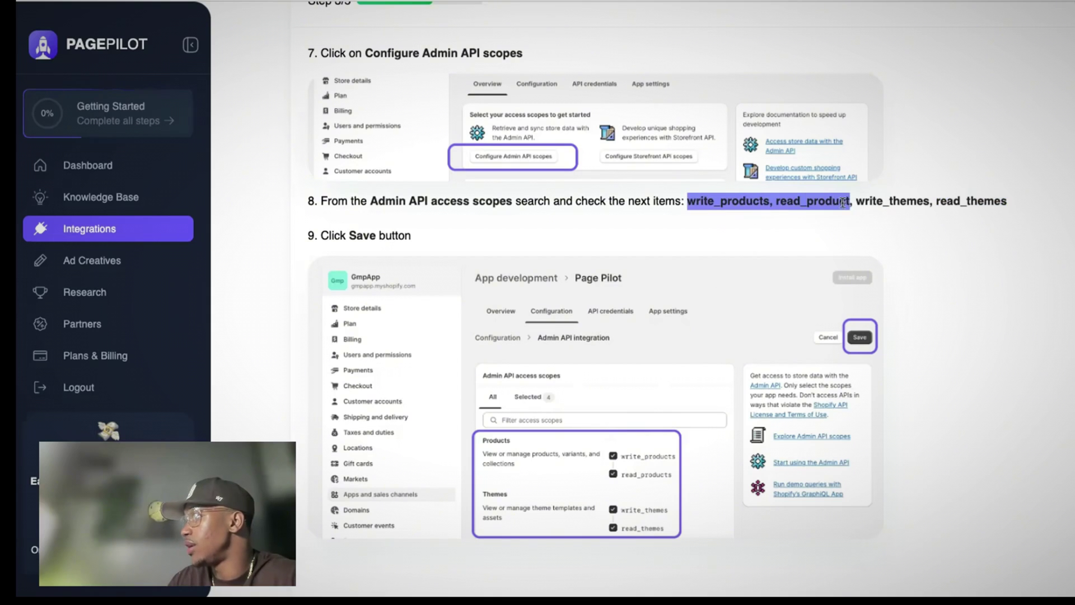
left_click_drag(854, 202, 930, 203)
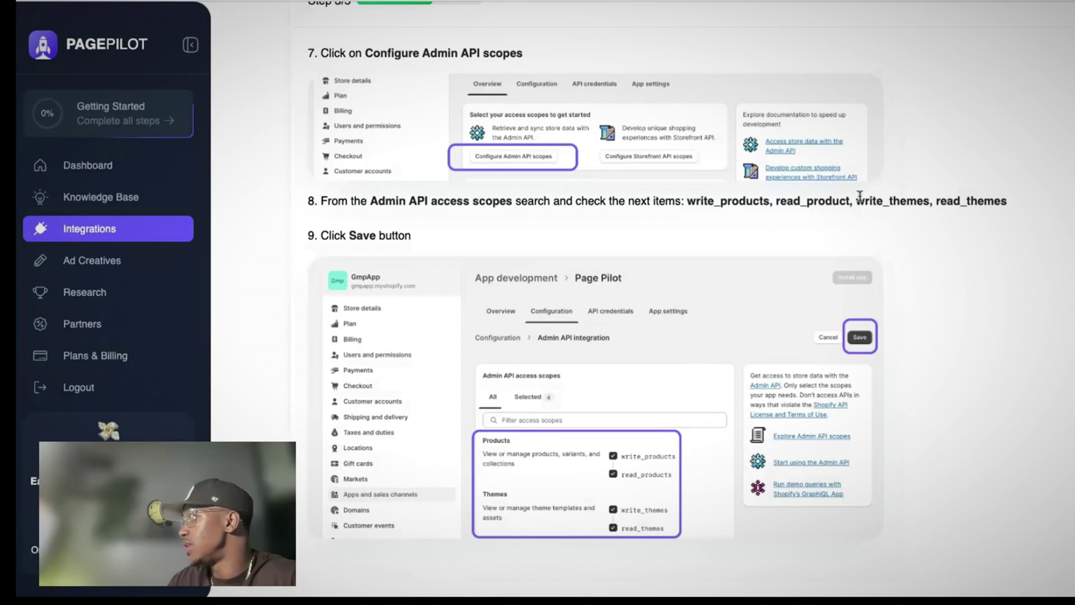
right_click(927, 201)
left_click(943, 233)
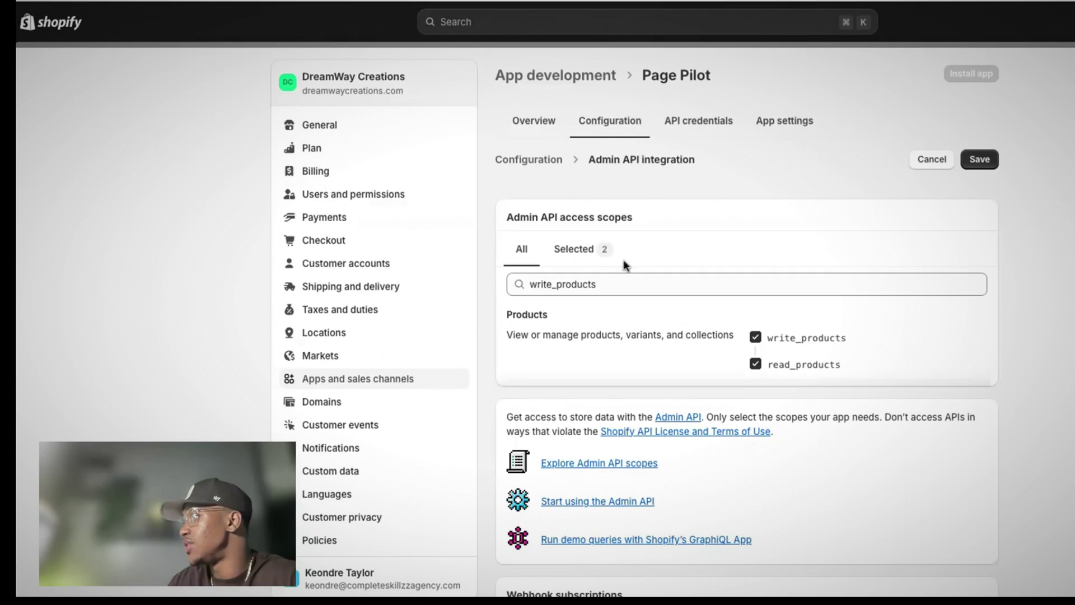
left_click(621, 283)
left_click_drag(622, 284, 534, 278)
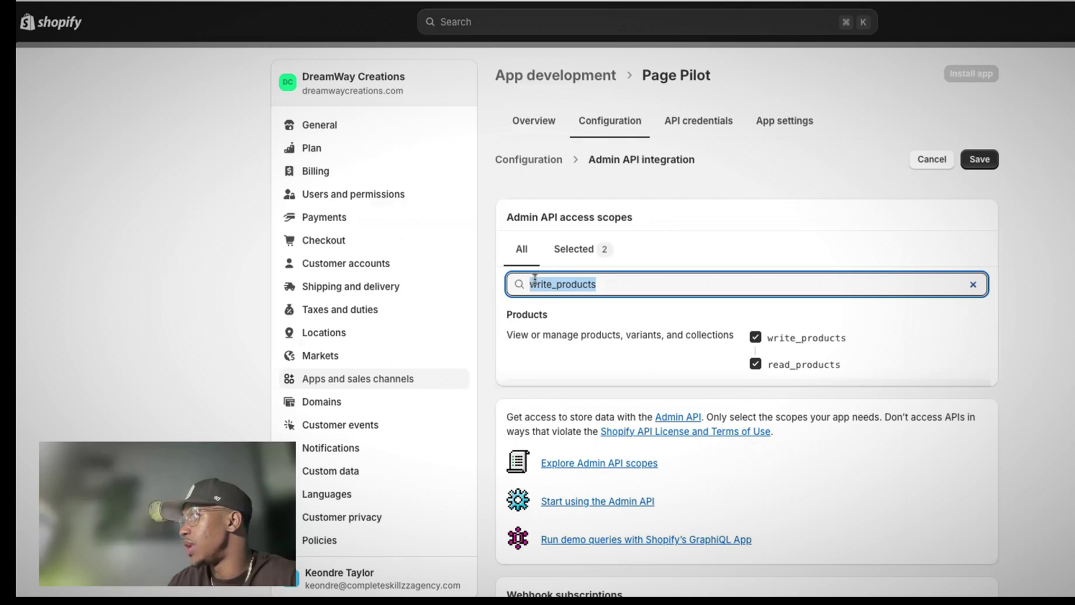
right_click(560, 287)
left_click(594, 413)
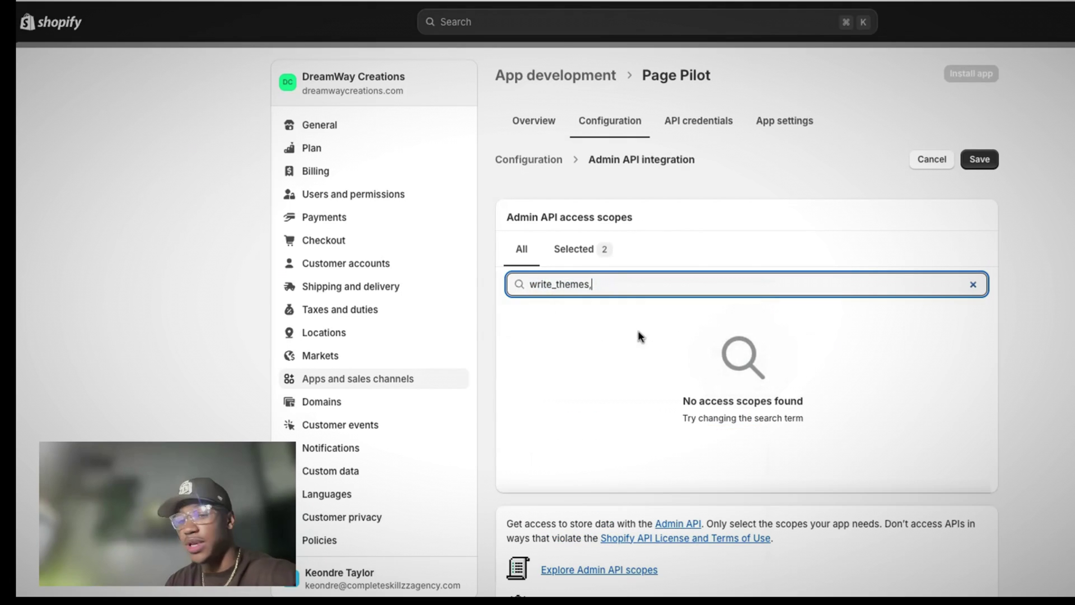
key("BackSpace")
left_click(756, 337)
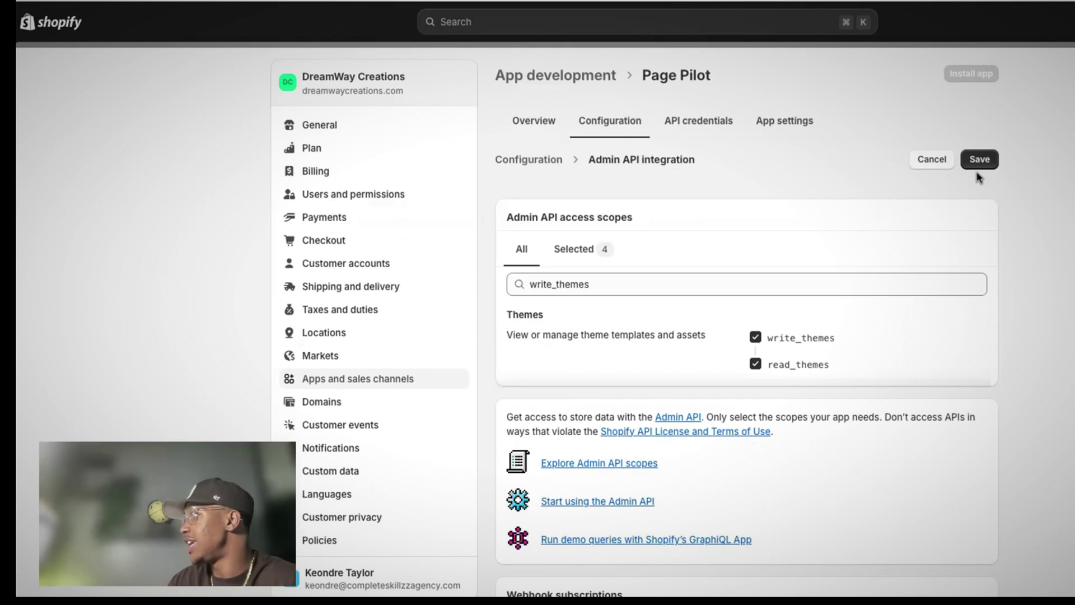
left_click(979, 161)
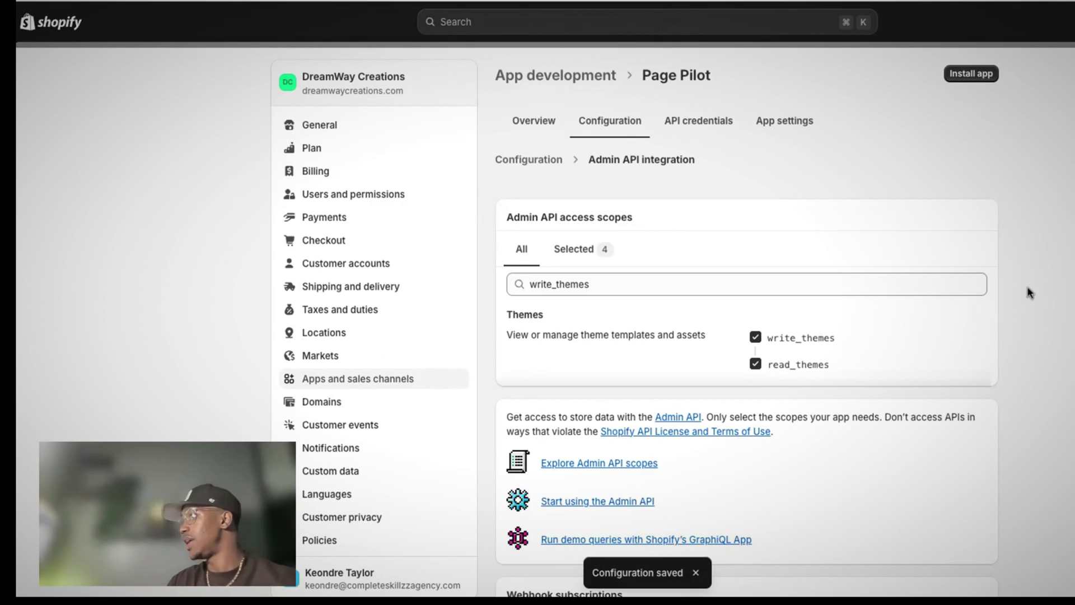
Install the Page Pilot app in Shopify admin.
left_click(971, 74)
left_click(839, 358)
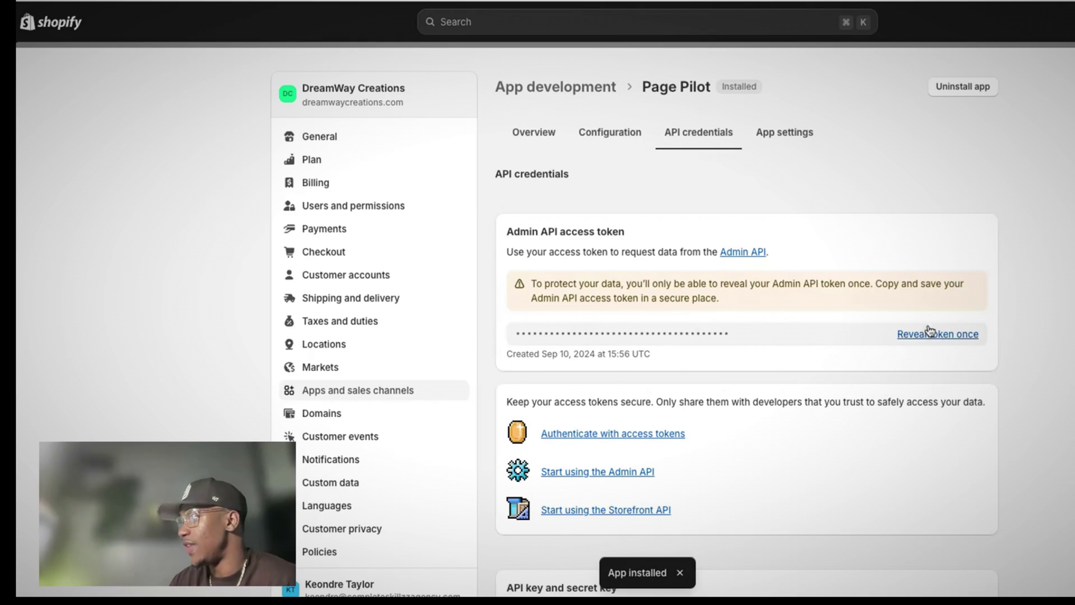
left_click_drag(506, 233, 629, 239)
left_click(643, 233)
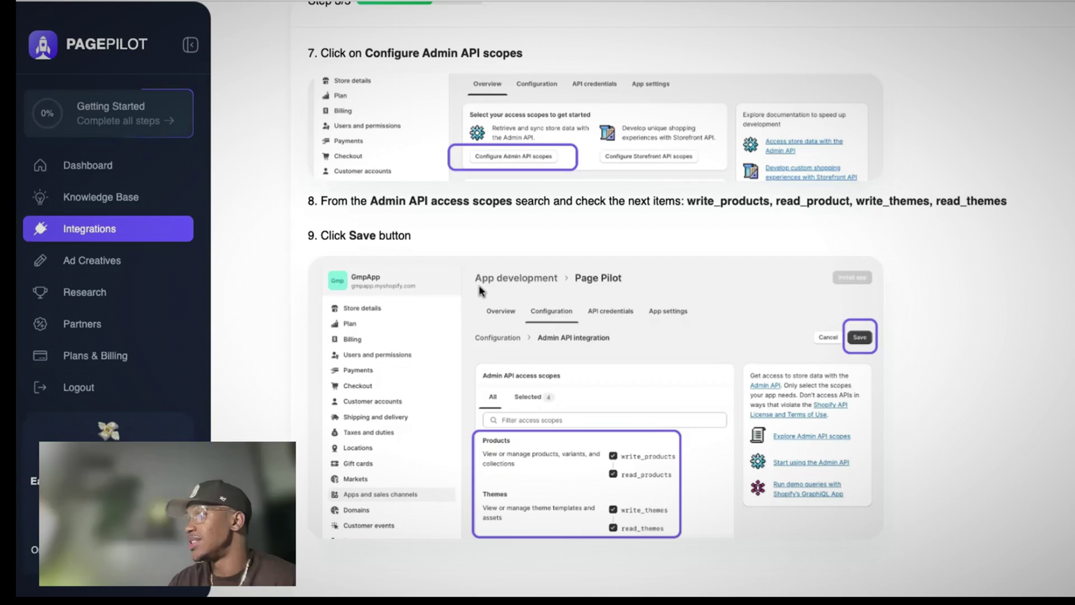
scroll(391, 165, "up", 5)
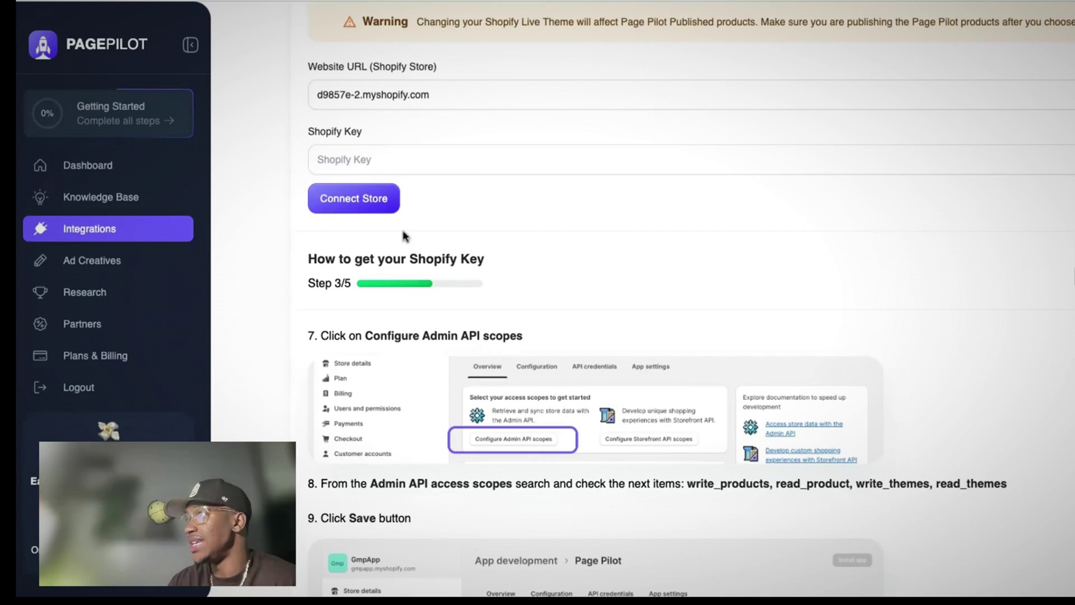
Reveal the Admin API access token and paste it into PagePilot's Shopify Key field.
left_click(387, 180)
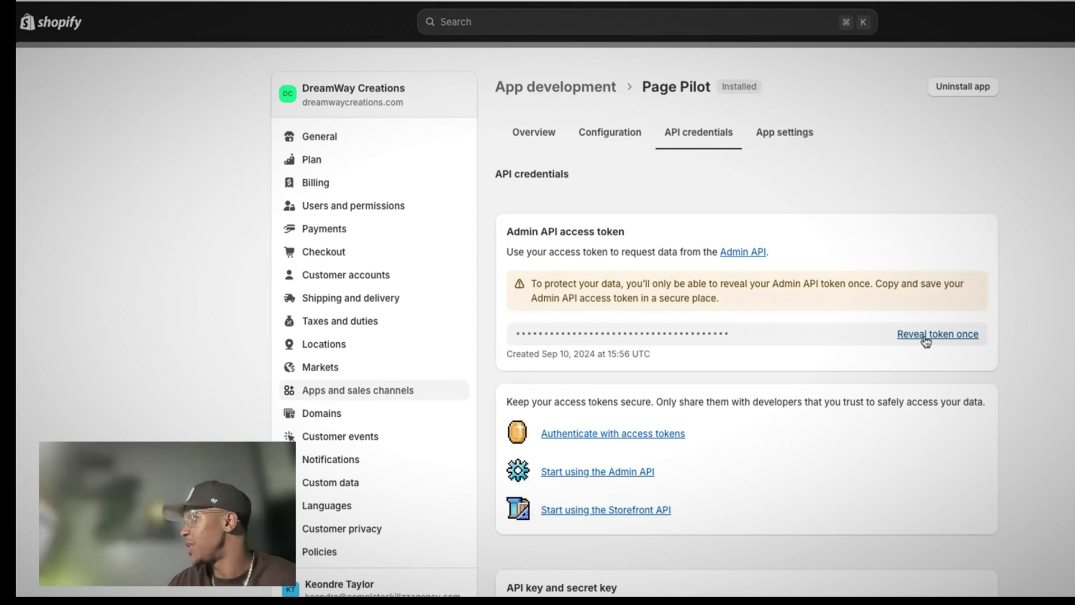
left_click(932, 336)
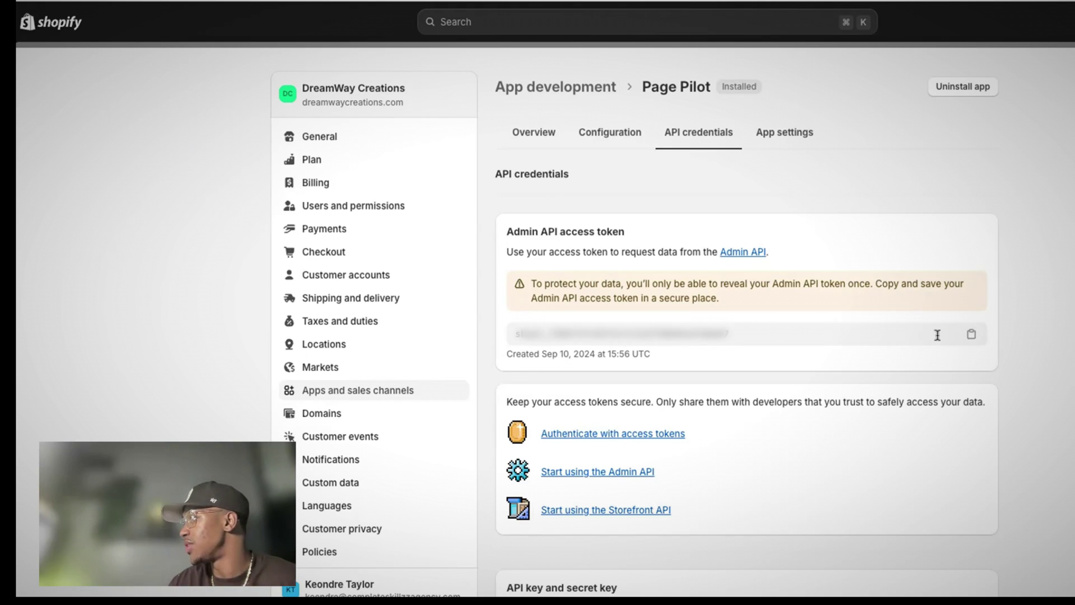
left_click(972, 335)
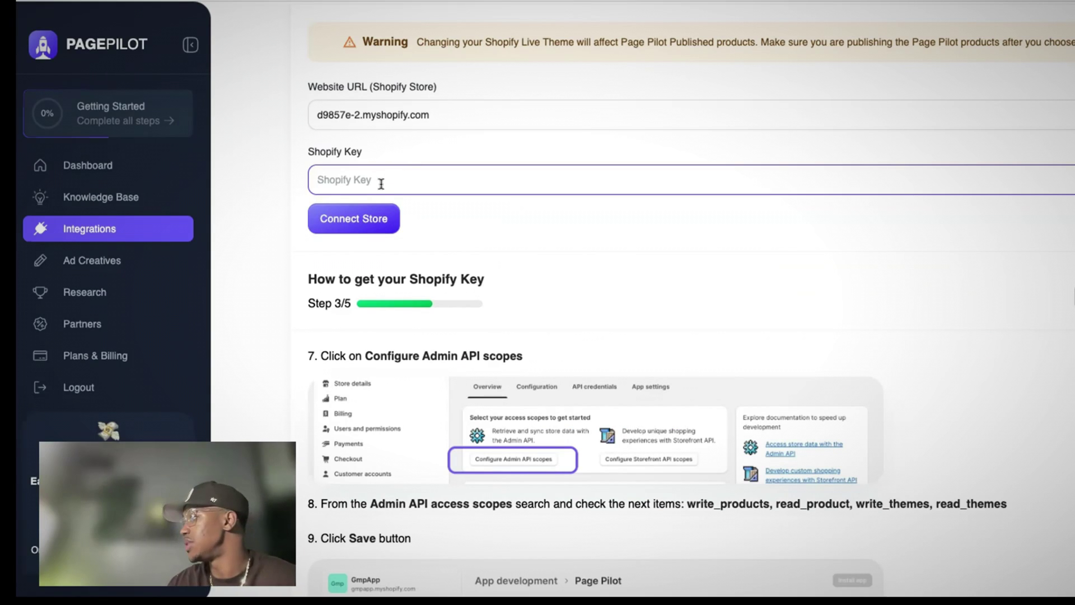
right_click(381, 183)
left_click(449, 289)
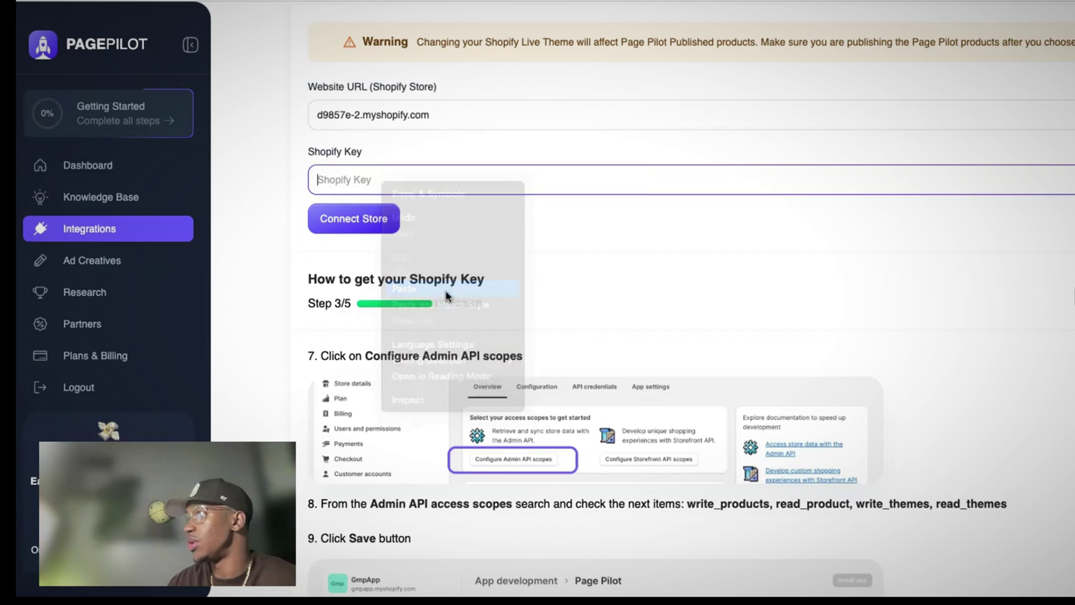
Connect the DreamWay Creations store and go to the PagePilot dashboard.
left_click(347, 219)
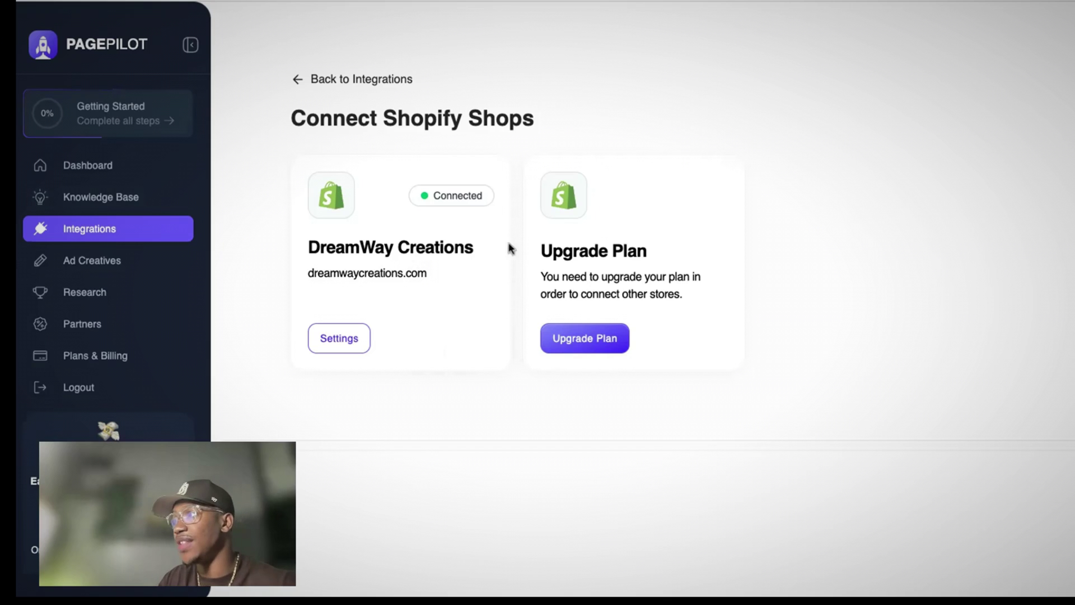
left_click(99, 174)
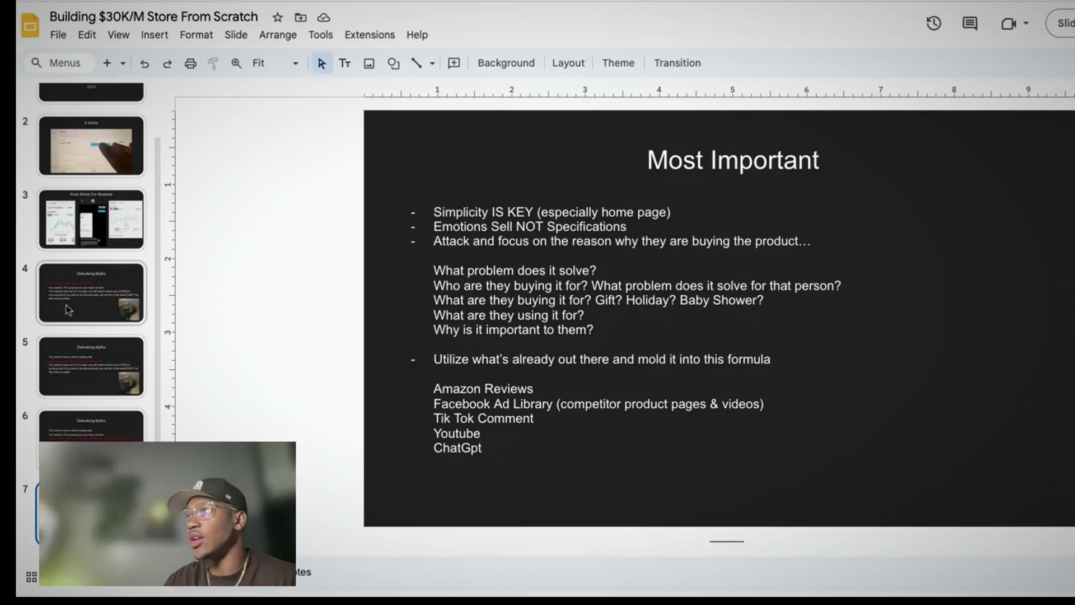
View the title slide, then return to slide 7, Most Important.
scroll(66, 305, "up", 3)
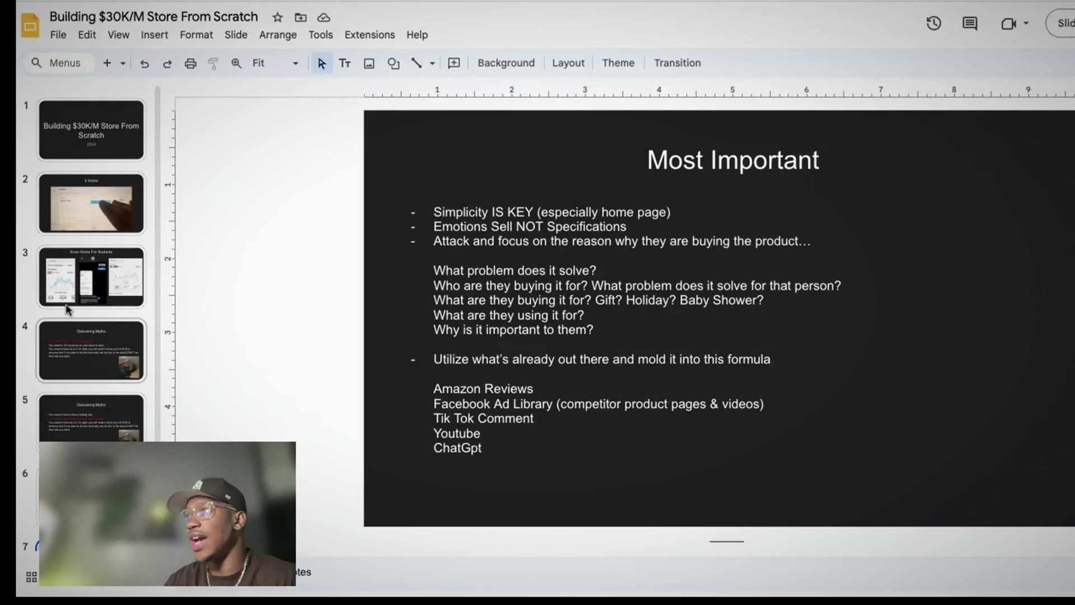
left_click(93, 141)
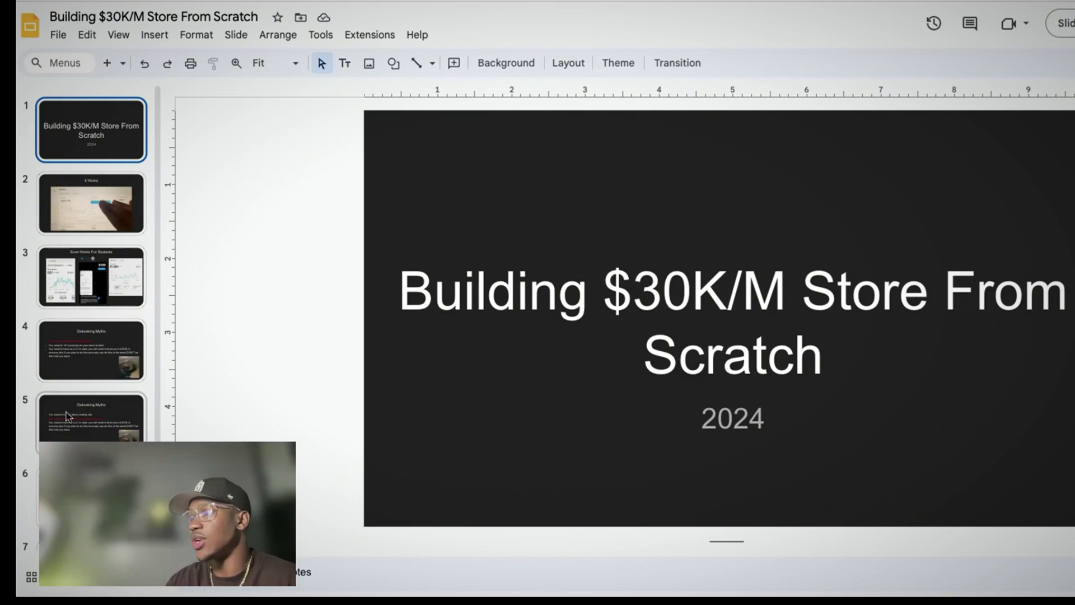
scroll(61, 420, "down", 1)
left_click(65, 504)
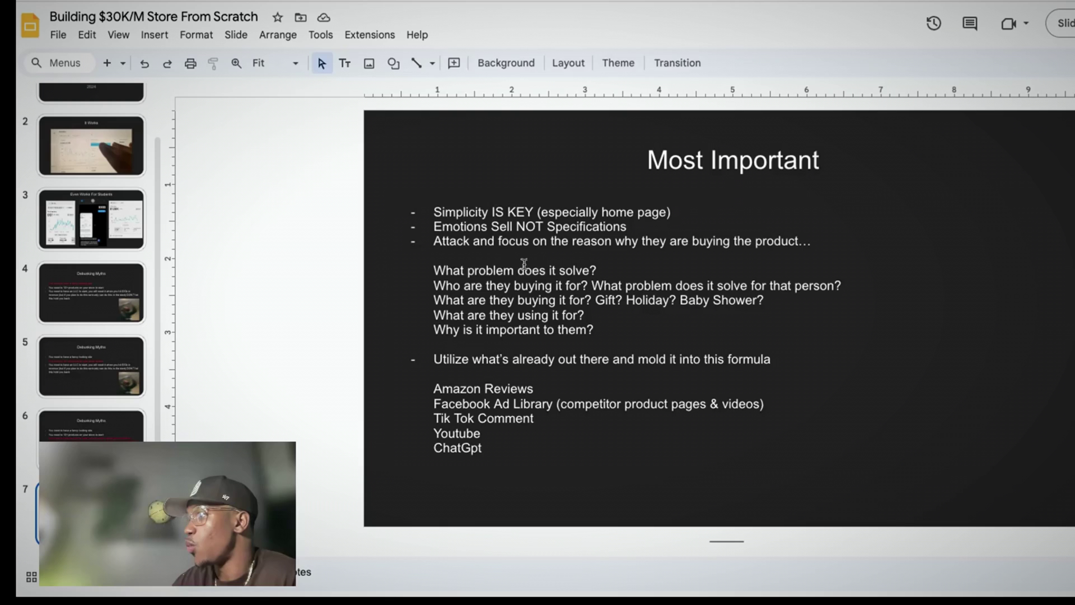
Highlight the 'What problem does it solve?' line and the word Holiday without editing the slide.
left_click_drag(434, 270, 600, 271)
left_click(437, 256)
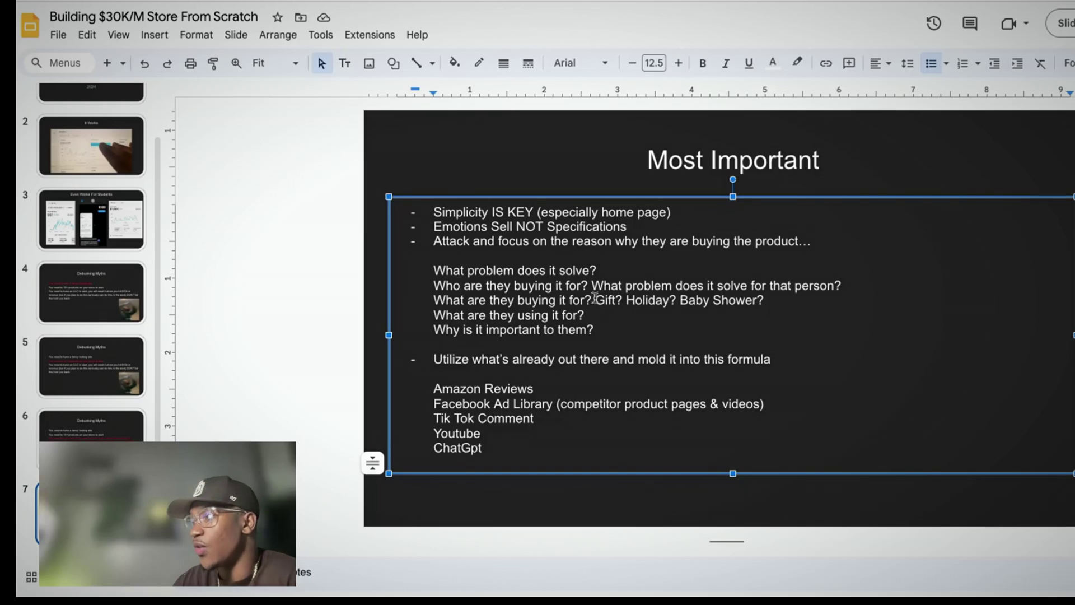
left_click_drag(596, 300, 669, 292)
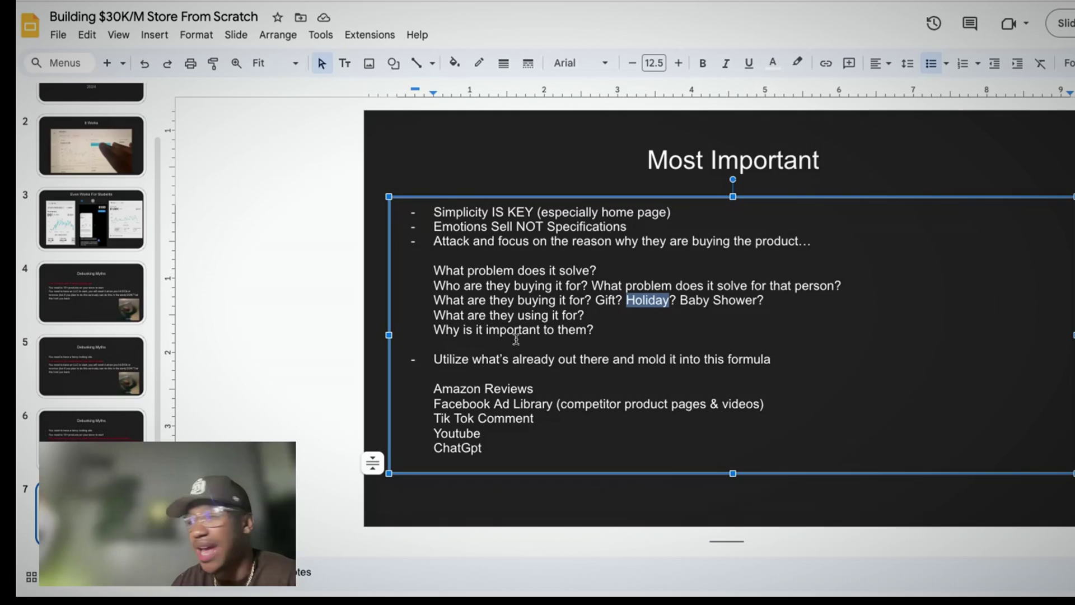
left_click(614, 326)
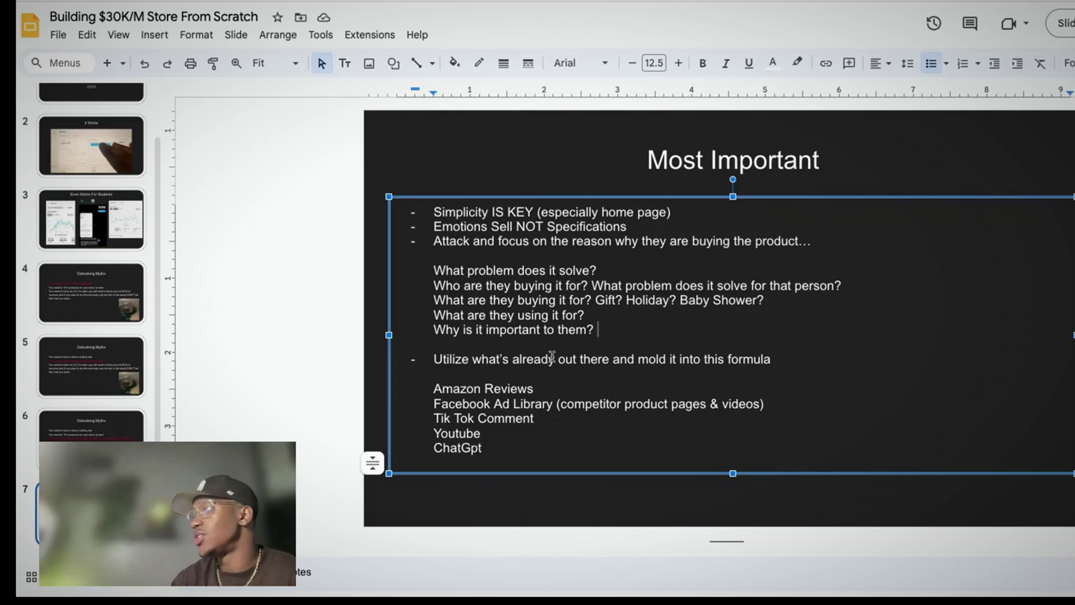
scroll(92, 168, "up", 2)
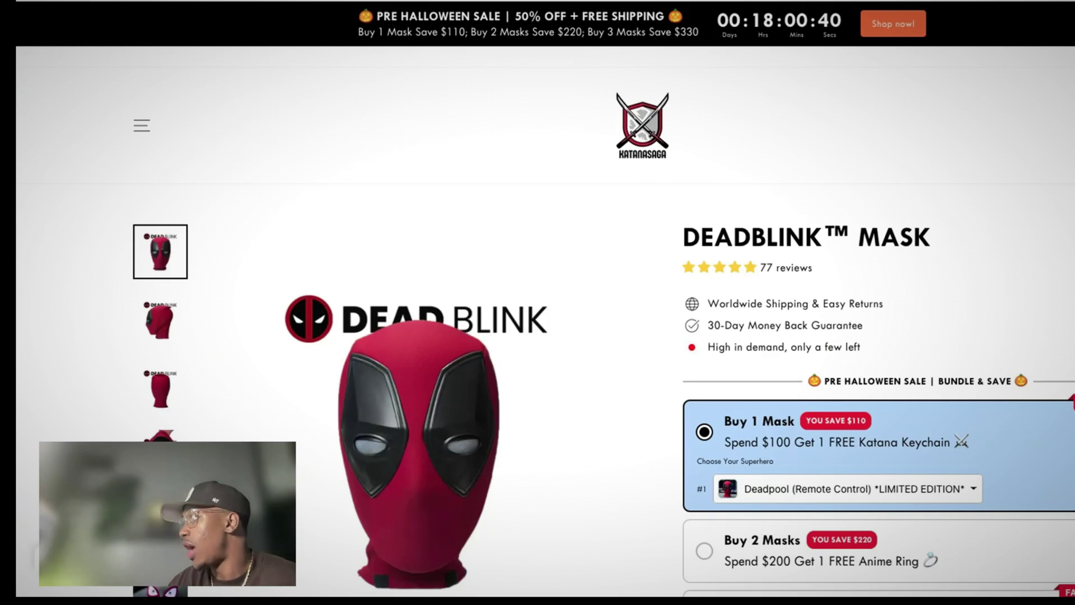
Scroll down the Deadblink Mask page past the bundles and payment icons.
scroll(956, 458, "down", 7)
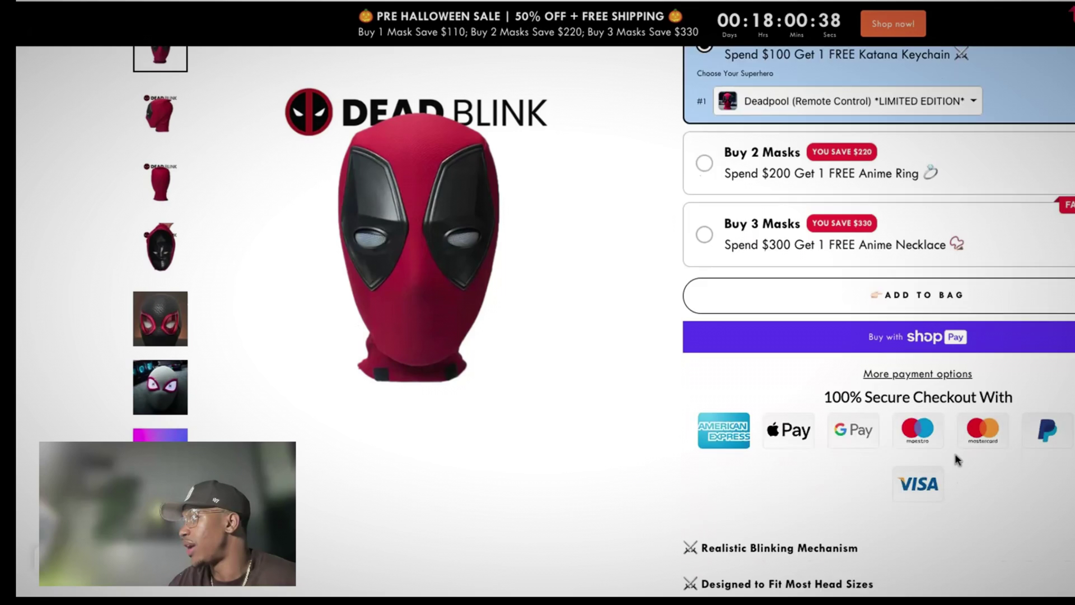
scroll(956, 456, "down", 12)
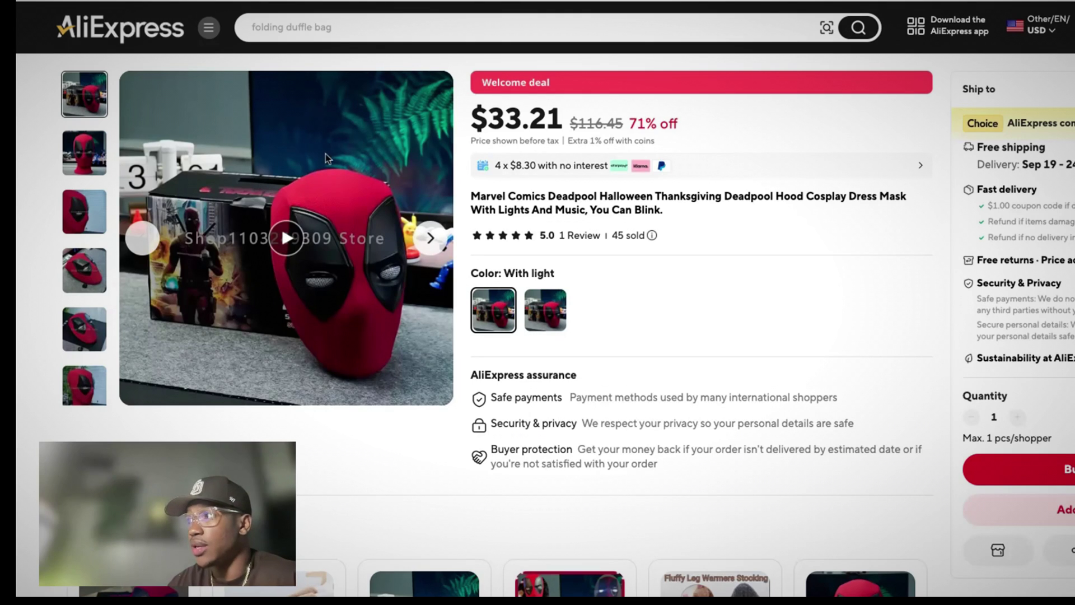
Play the AliExpress mask's product video and pause it at 0:07.
left_click(287, 241)
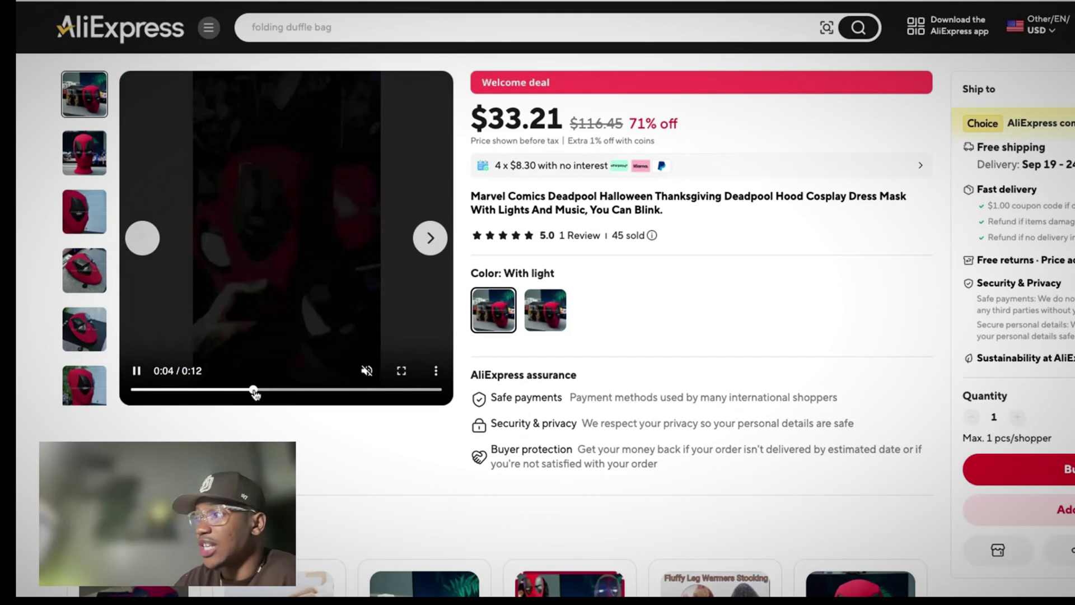
left_click(136, 372)
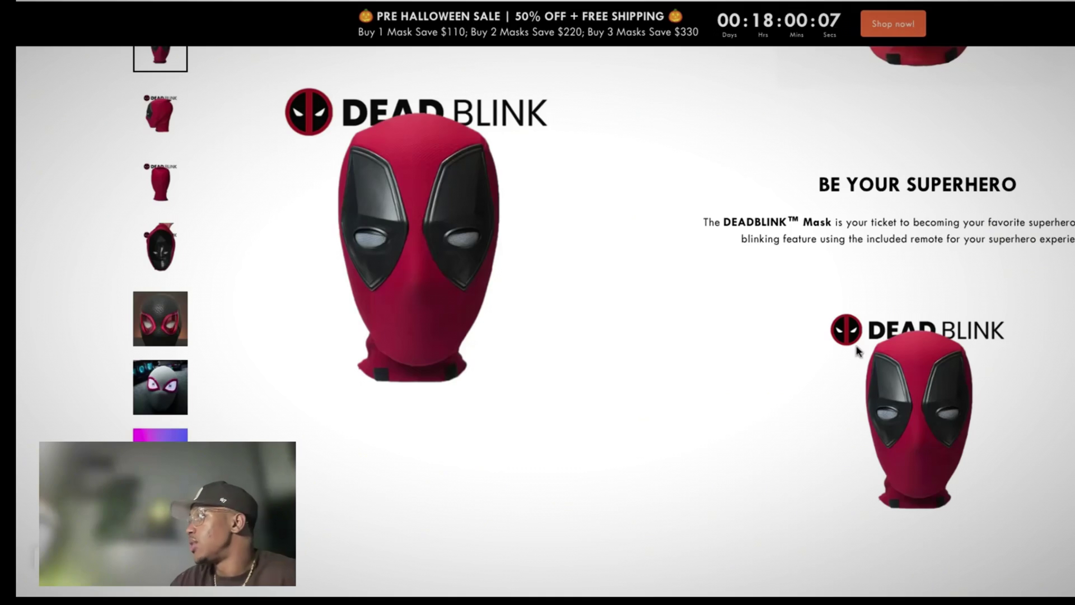
Scroll through the DEADBLINK Mask features, comparison and reviews, reaching the 4.83/5 score.
scroll(944, 379, "up", 5)
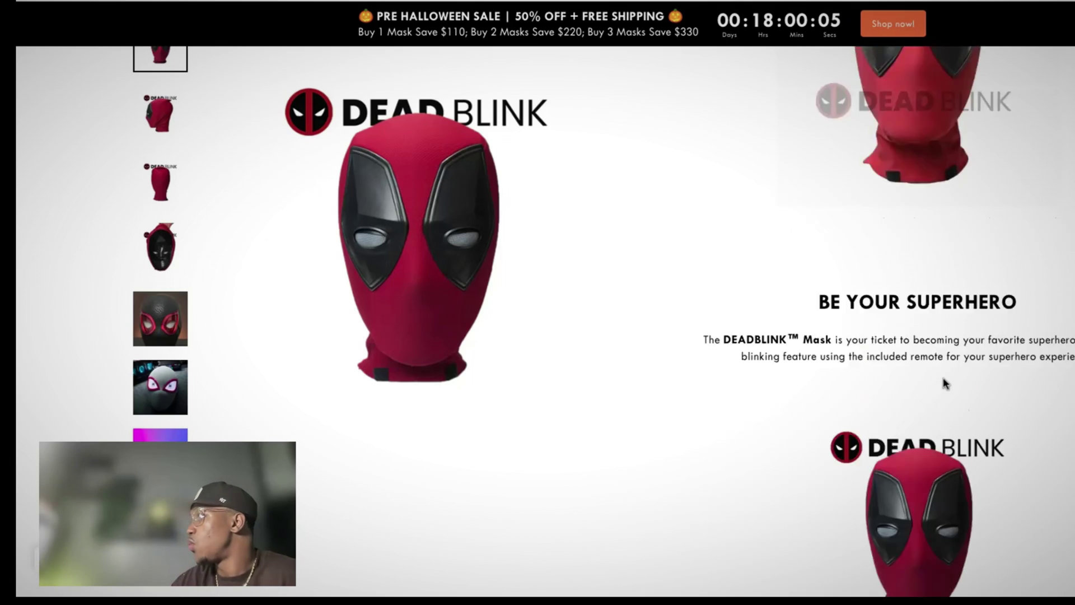
scroll(943, 381, "up", 7)
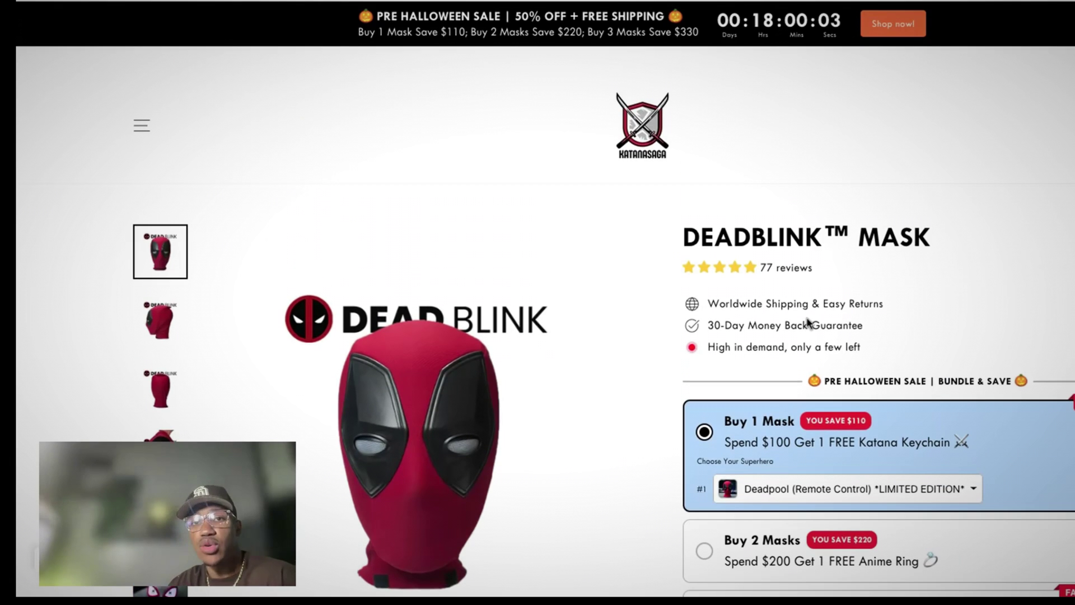
scroll(808, 322, "down", 10)
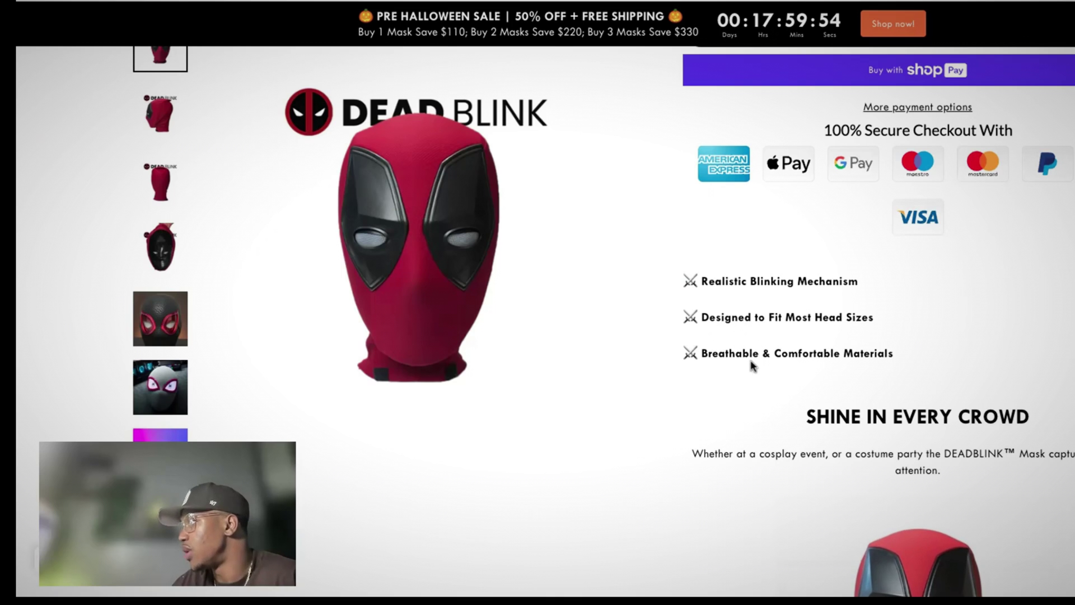
scroll(770, 451, "down", 2)
scroll(773, 213, "up", 2)
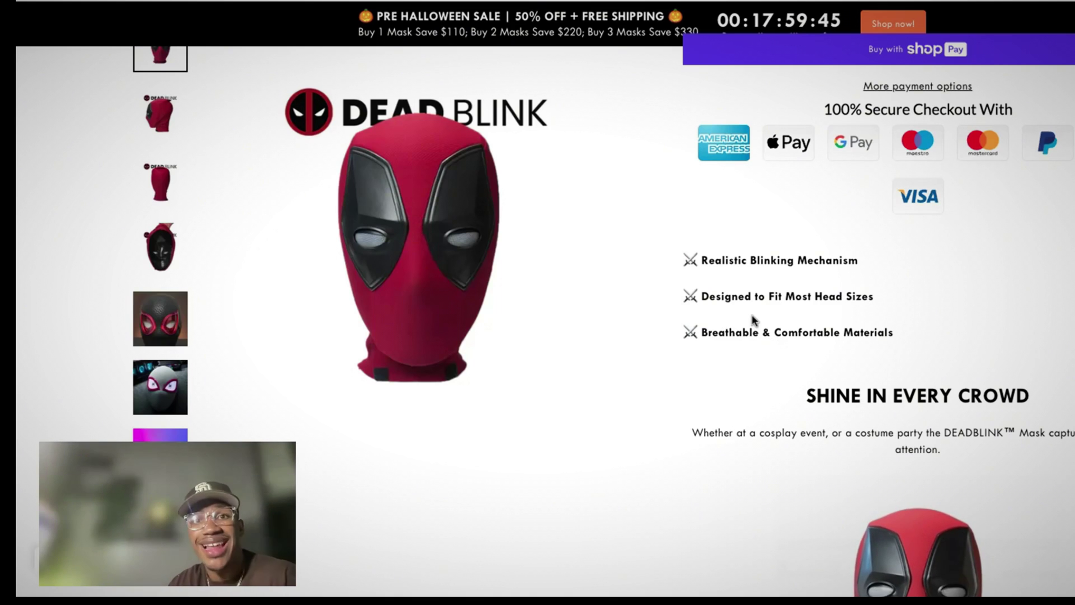
scroll(800, 475, "down", 3)
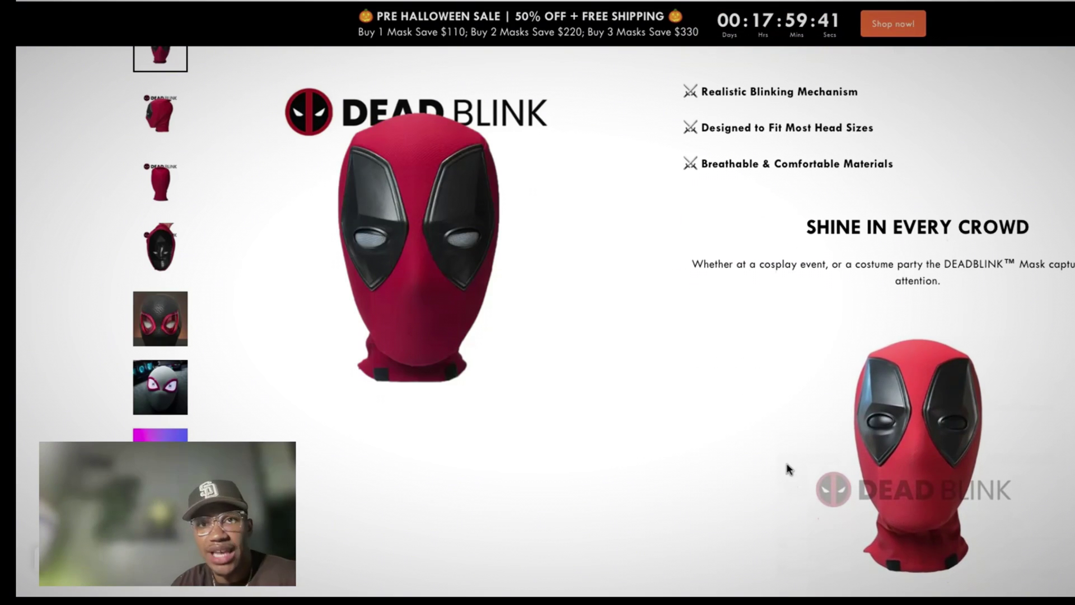
scroll(787, 468, "up", 4)
scroll(784, 464, "down", 10)
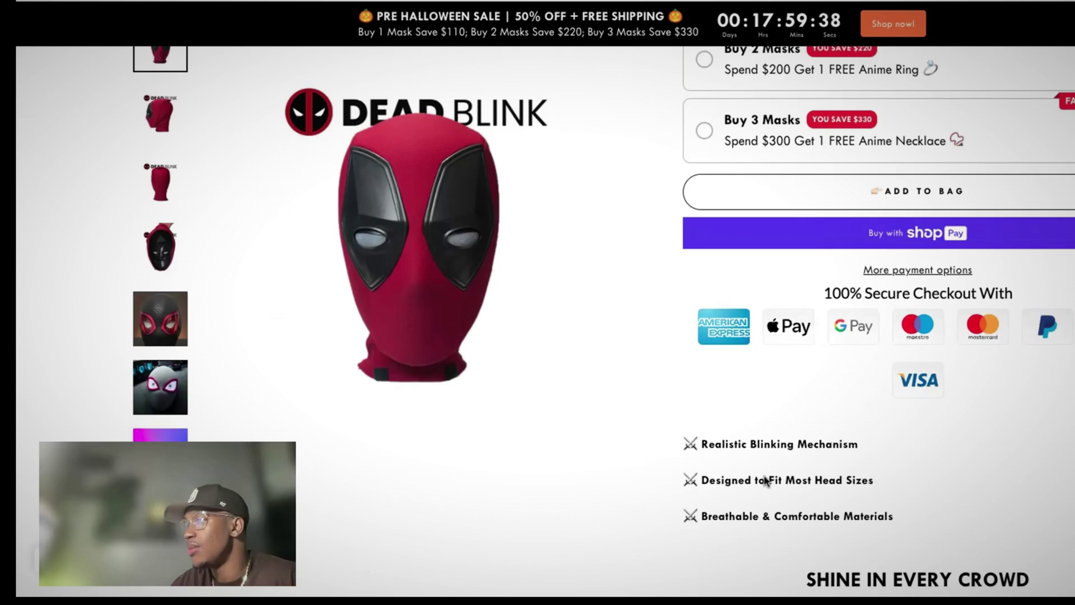
scroll(766, 480, "up", 1)
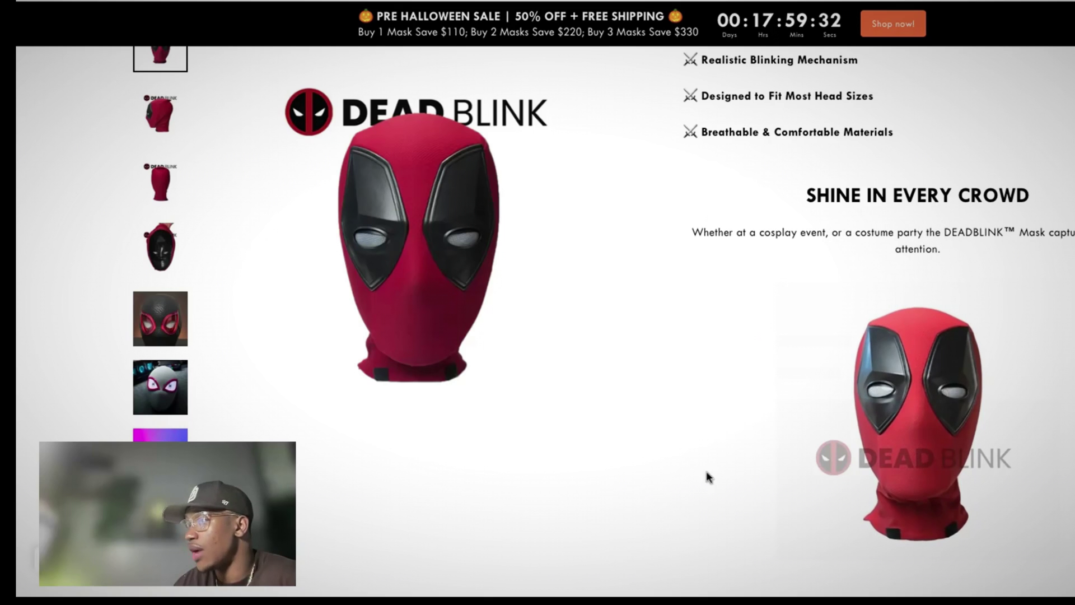
scroll(709, 476, "down", 5)
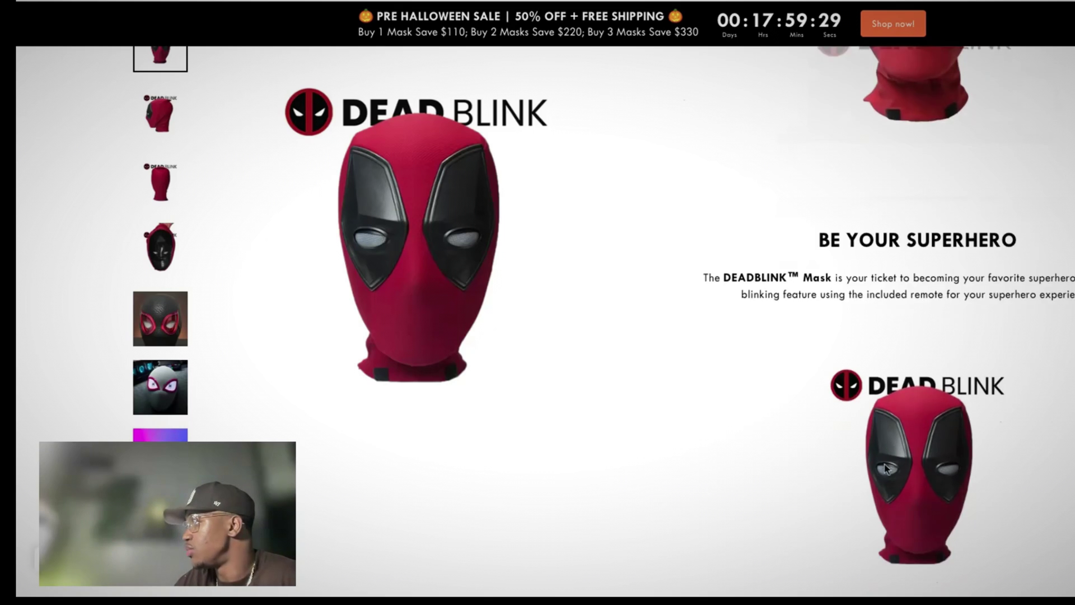
scroll(884, 470, "down", 2)
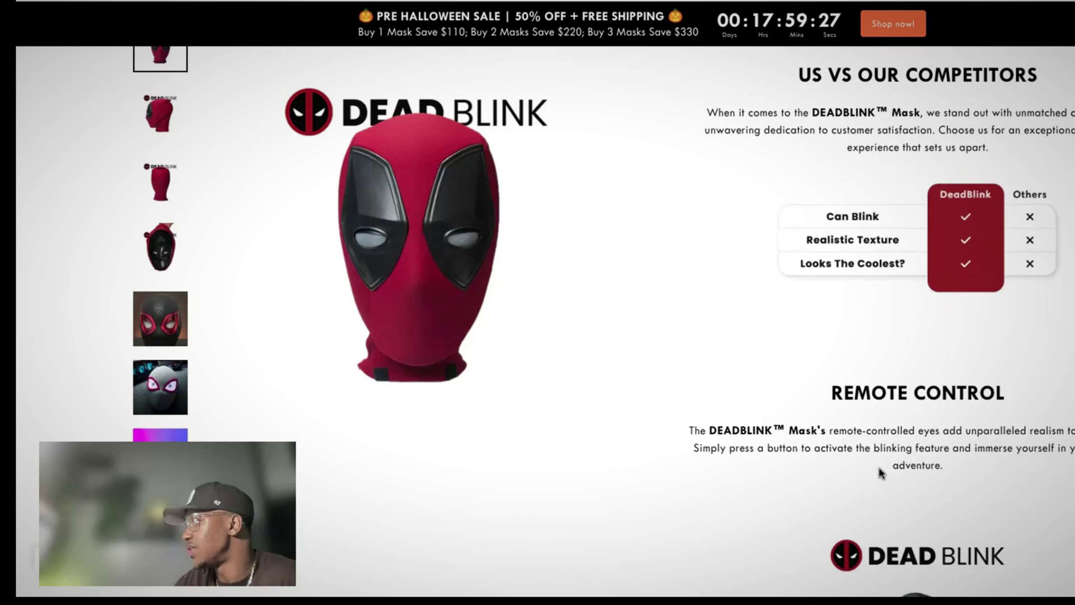
scroll(880, 474, "down", 5)
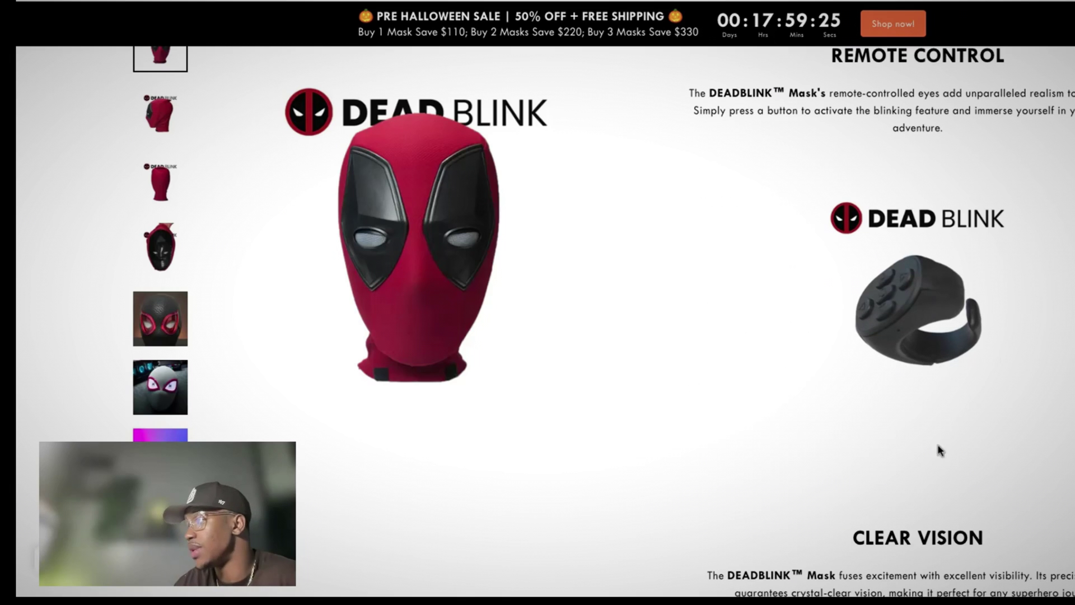
scroll(934, 446, "down", 7)
scroll(933, 443, "up", 1)
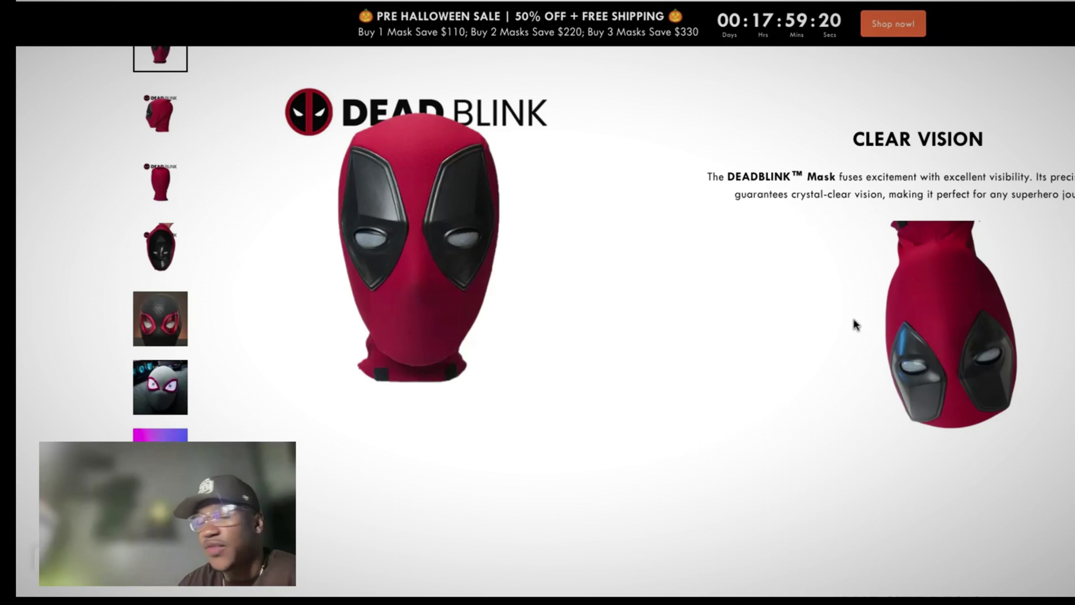
scroll(834, 352, "down", 10)
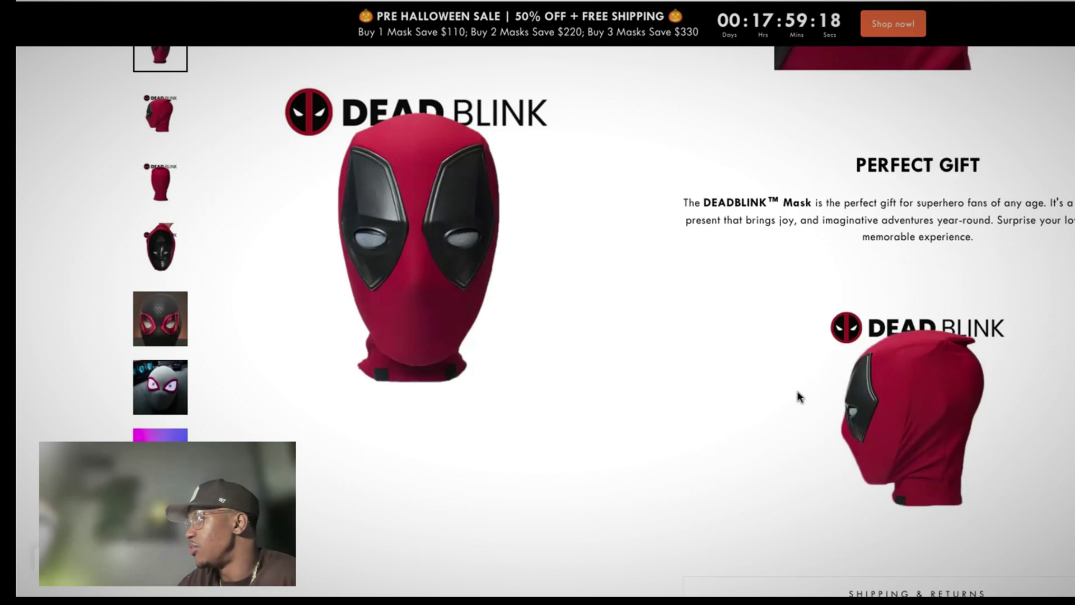
scroll(799, 398, "down", 8)
scroll(794, 401, "up", 15)
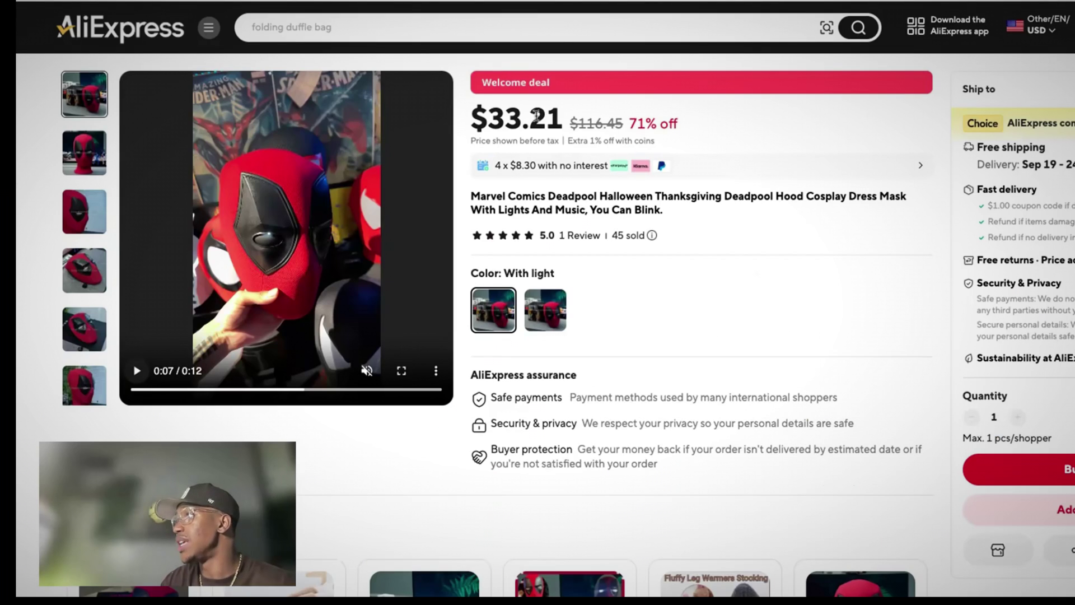
Multiply the $33.21 AliExpress price by 2.5 in Google's calculator, getting 83.025.
left_click_drag(474, 118, 563, 120)
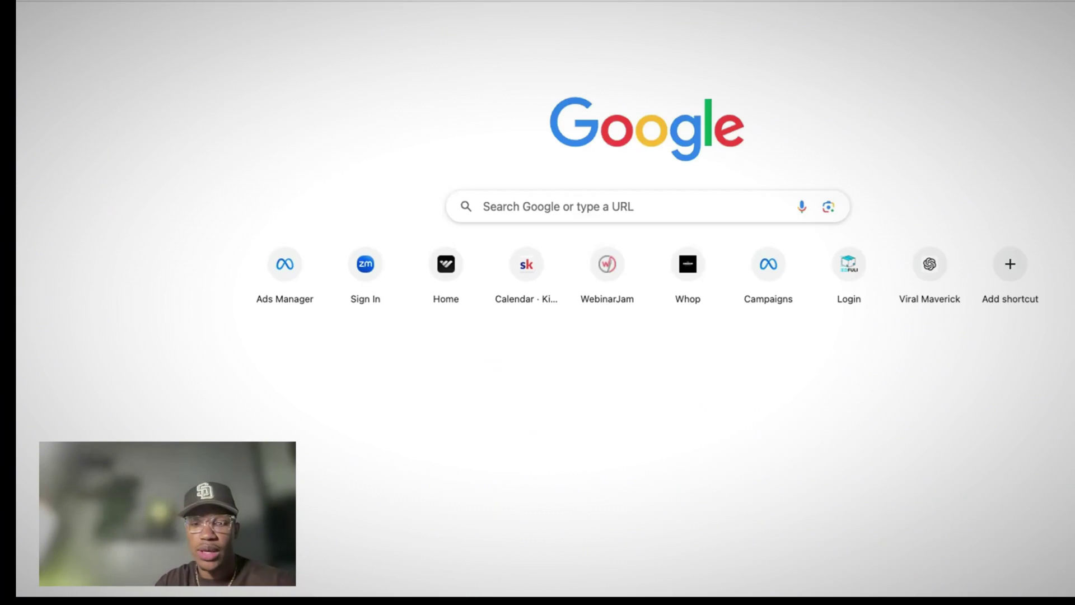
type("cal")
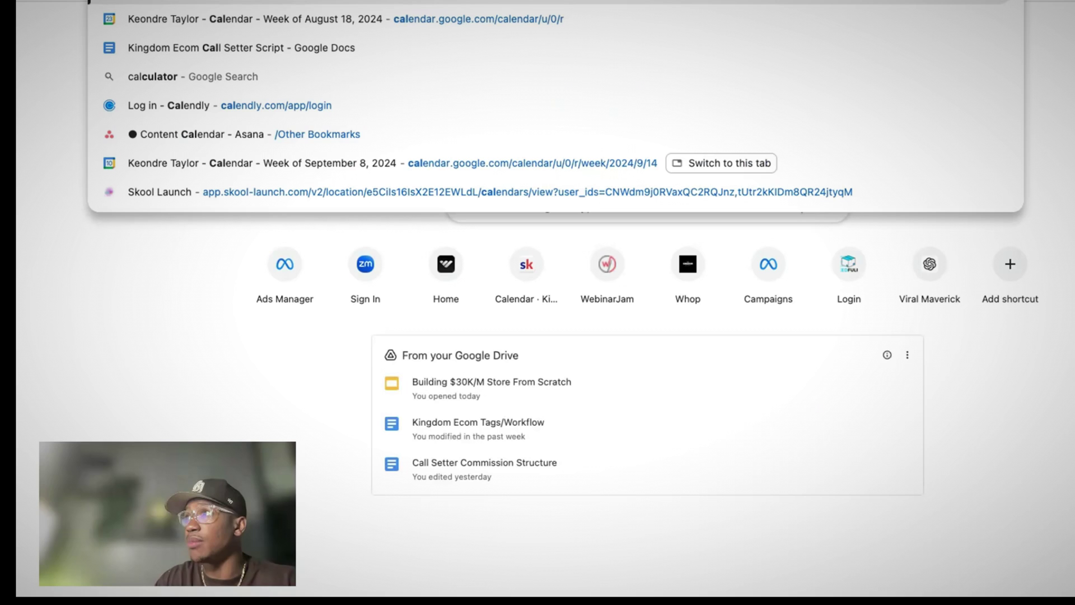
type("c")
type("ulator")
key("Return")
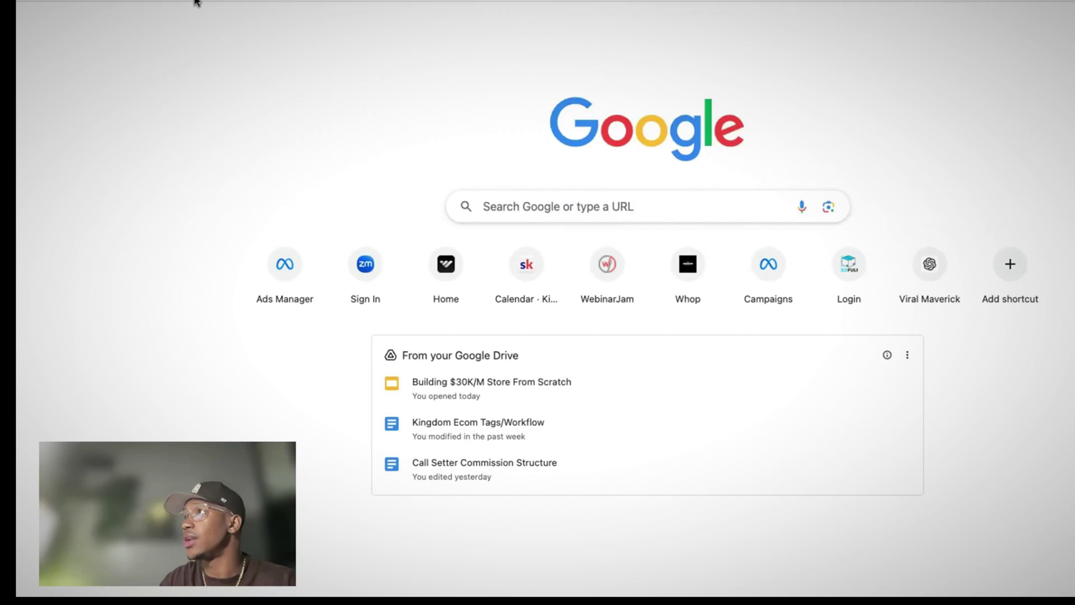
double_click(547, 292)
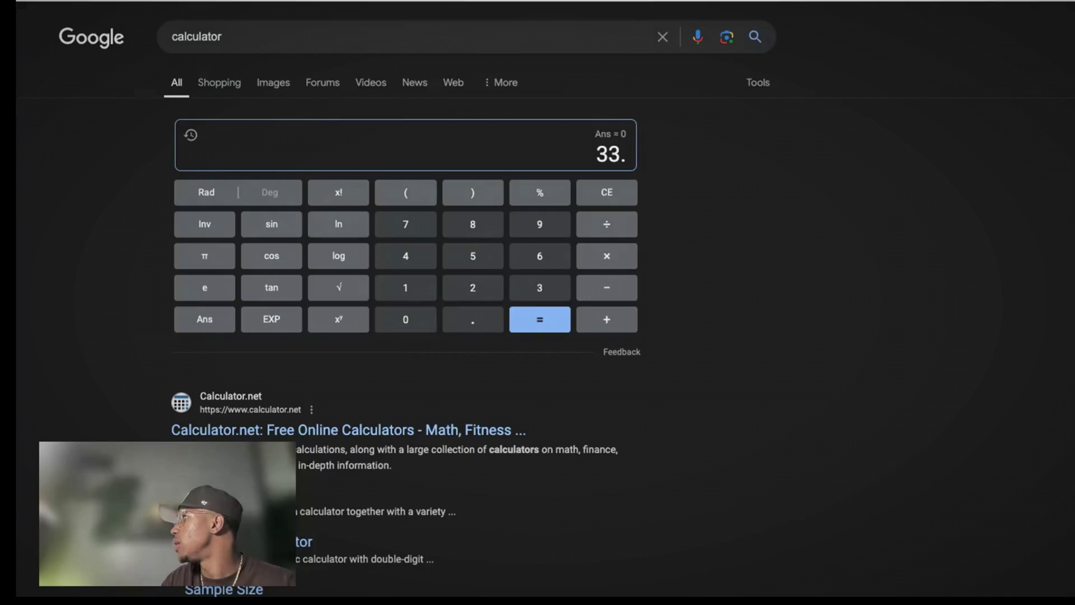
type("21*2.5")
left_click(529, 317)
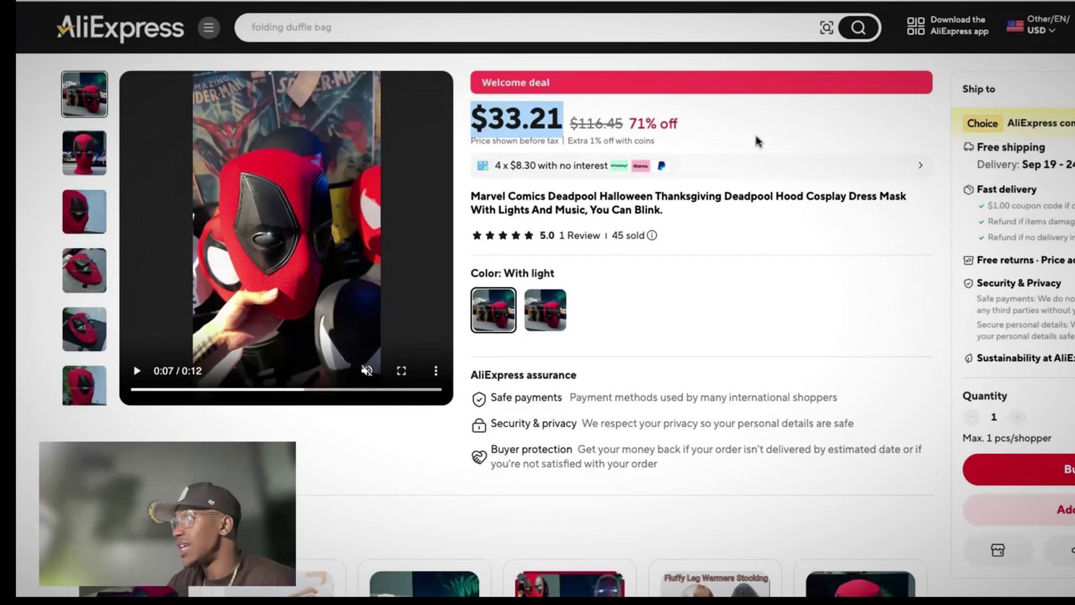
left_click(707, 135)
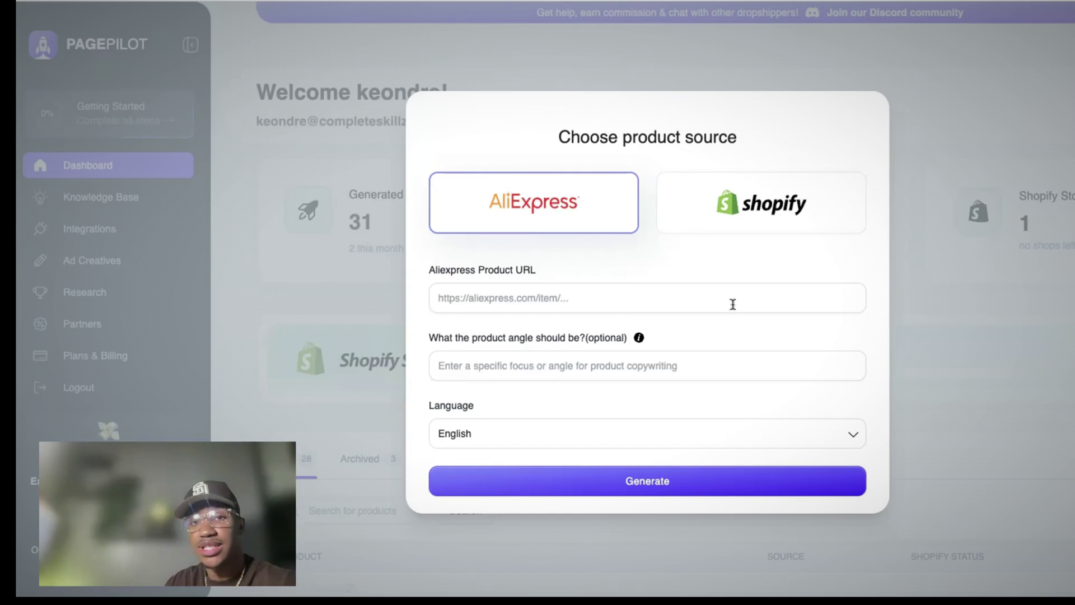
Try Shopify as PagePilot's product source, then settle back on AliExpress.
left_click(773, 221)
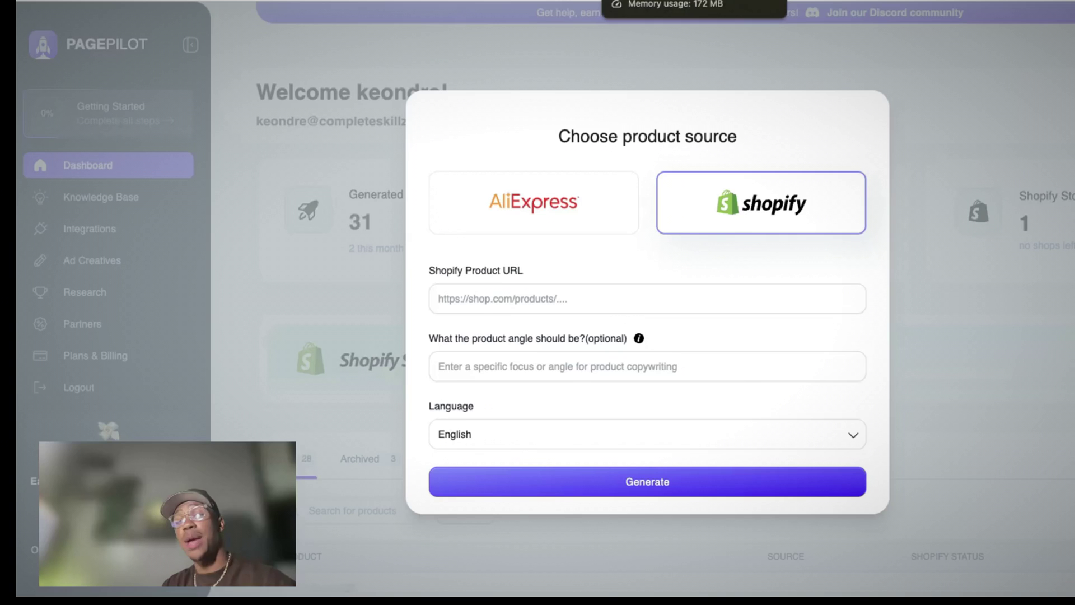
left_click(564, 227)
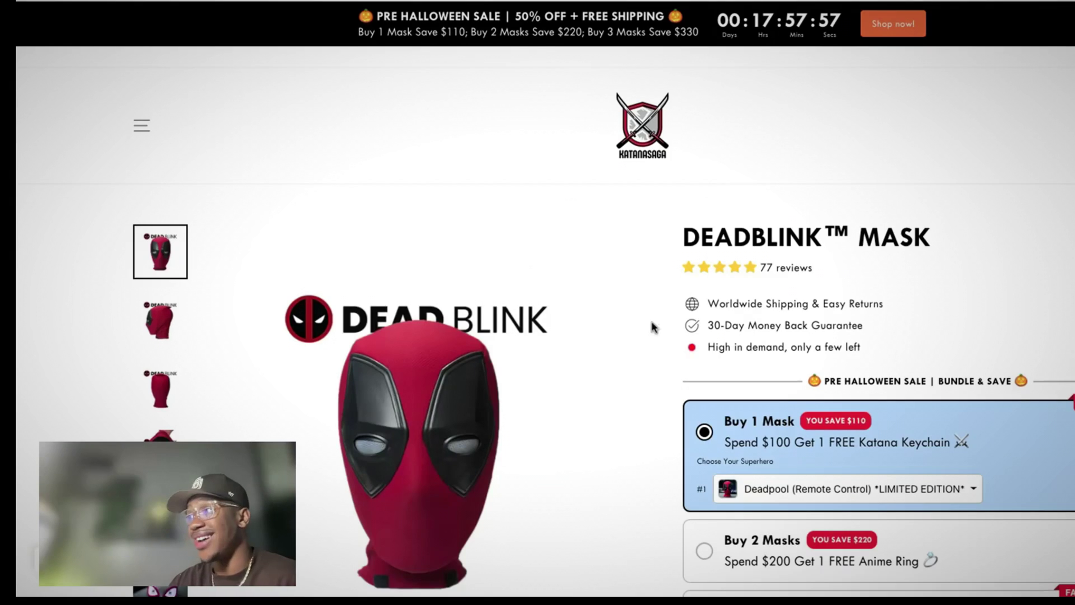
scroll(648, 323, "down", 1)
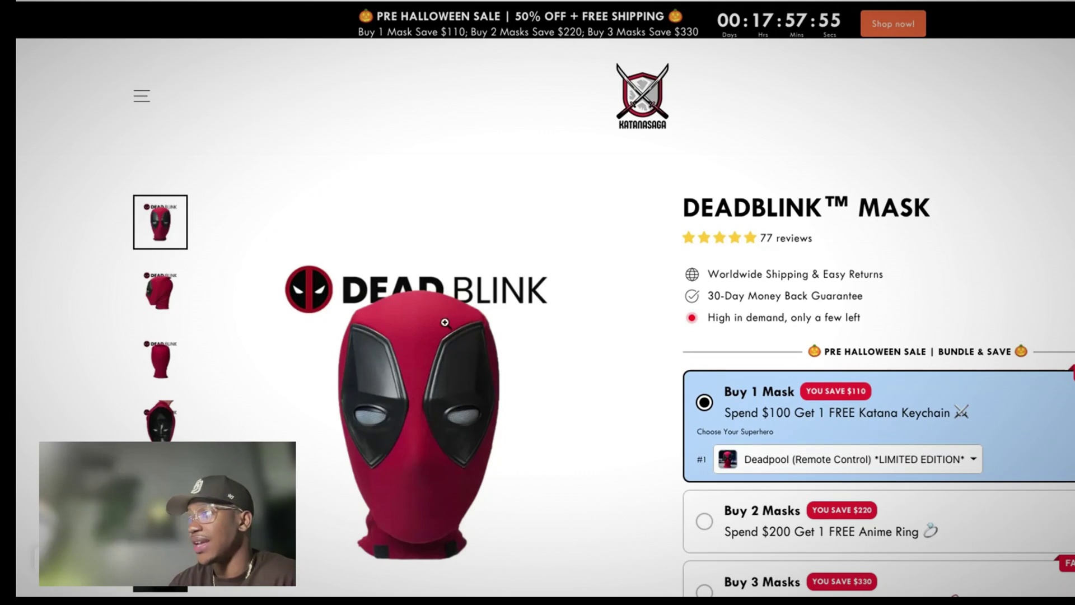
View the DEADBLINK Mask's side and back photos, then the AliExpress mask close-up.
left_click(160, 289)
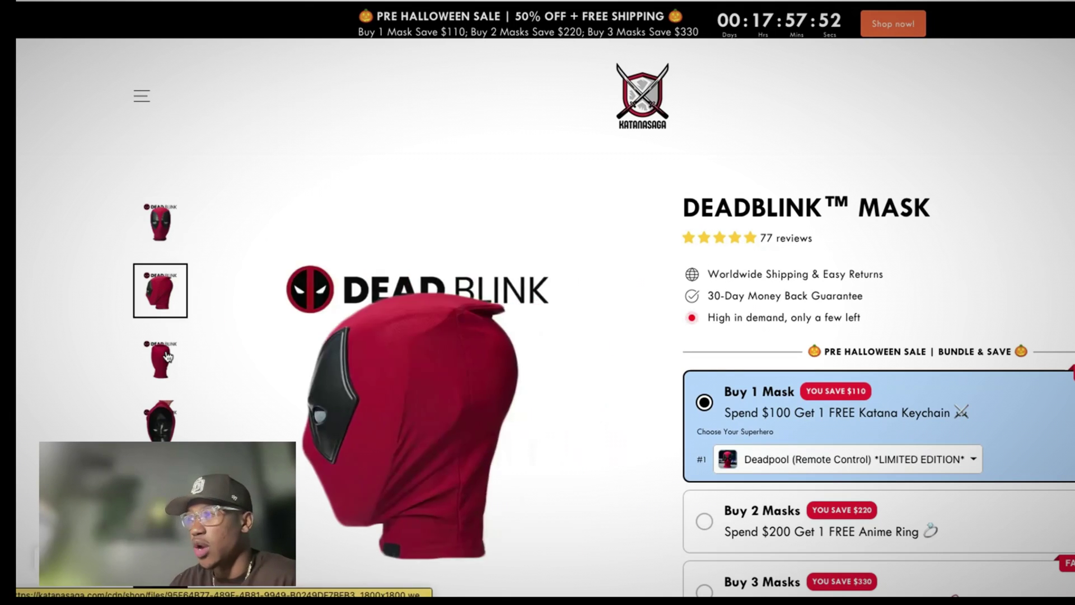
left_click(160, 359)
scroll(294, 398, "down", 2)
scroll(315, 406, "down", 10)
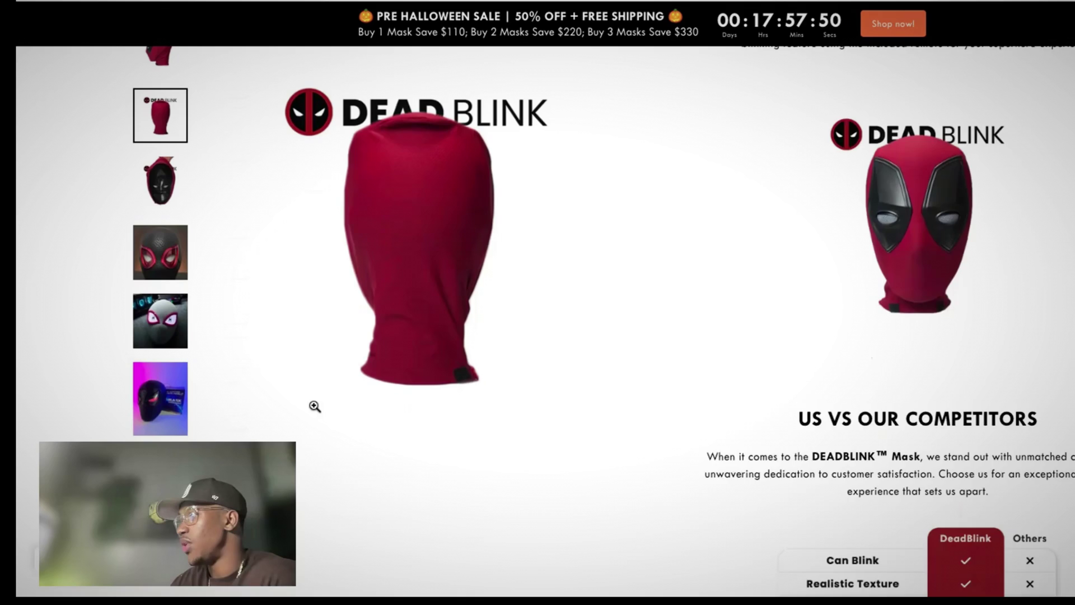
scroll(315, 406, "down", 15)
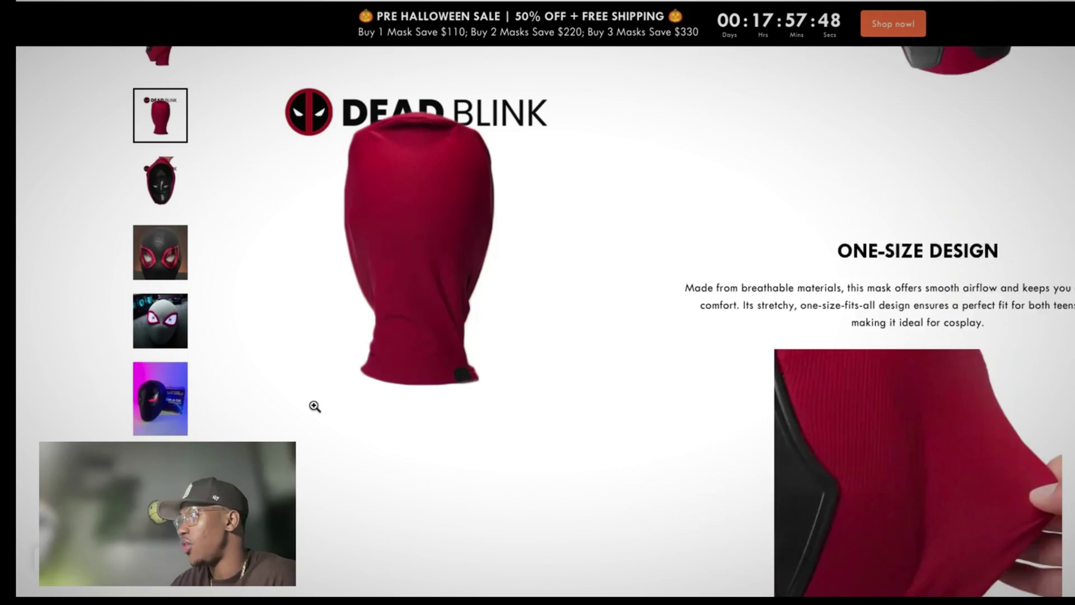
scroll(316, 407, "up", 7)
scroll(316, 405, "up", 15)
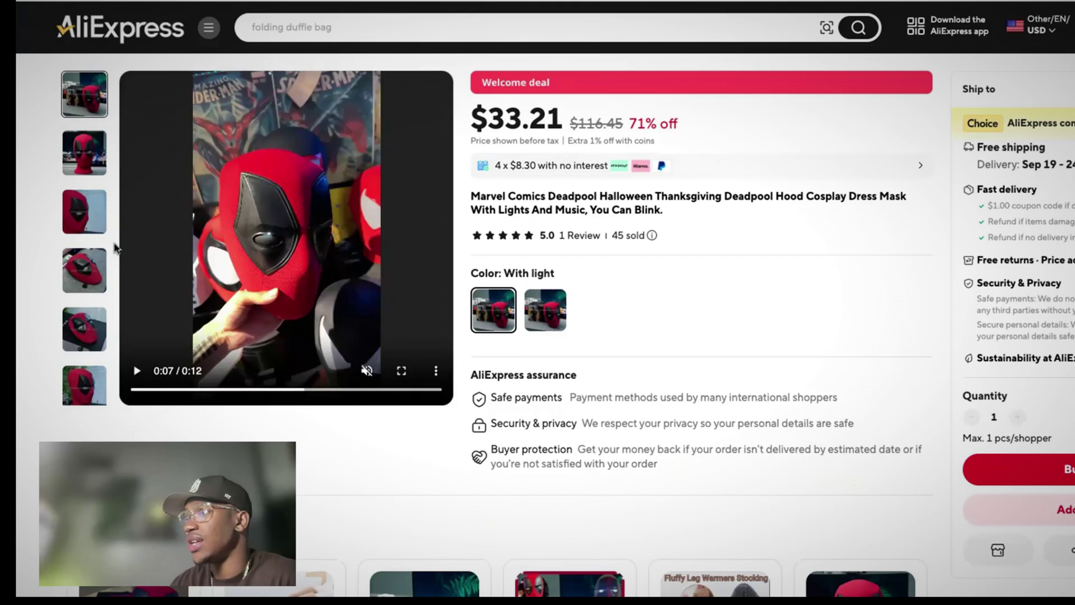
left_click(83, 199)
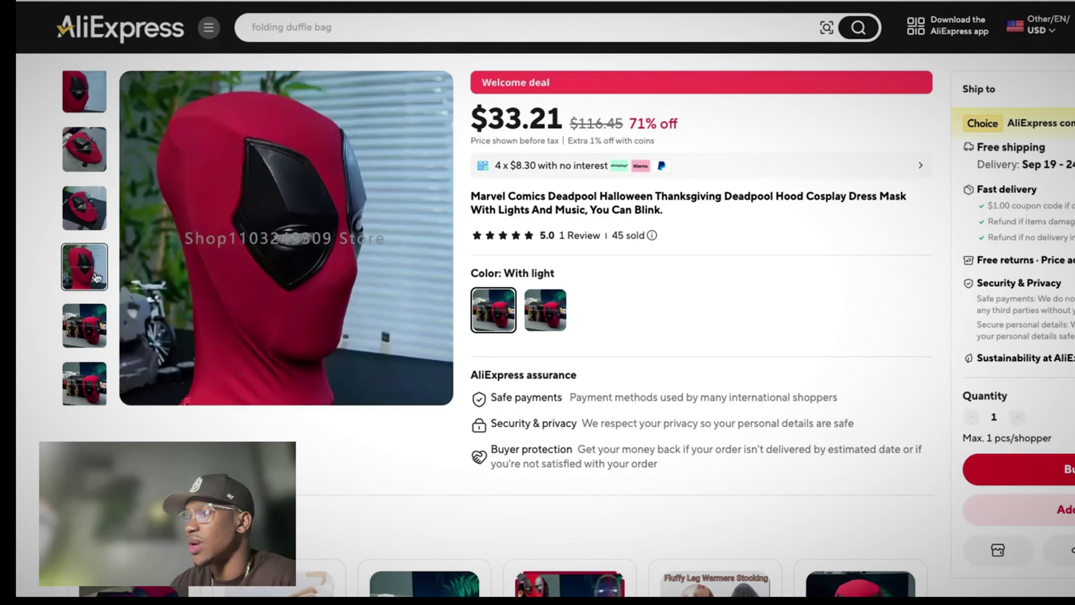
Open the related $34.97 Mascara Deadpool listing, then enter 'amazon' in a new tab.
left_click(93, 314)
scroll(101, 336, "down", 4)
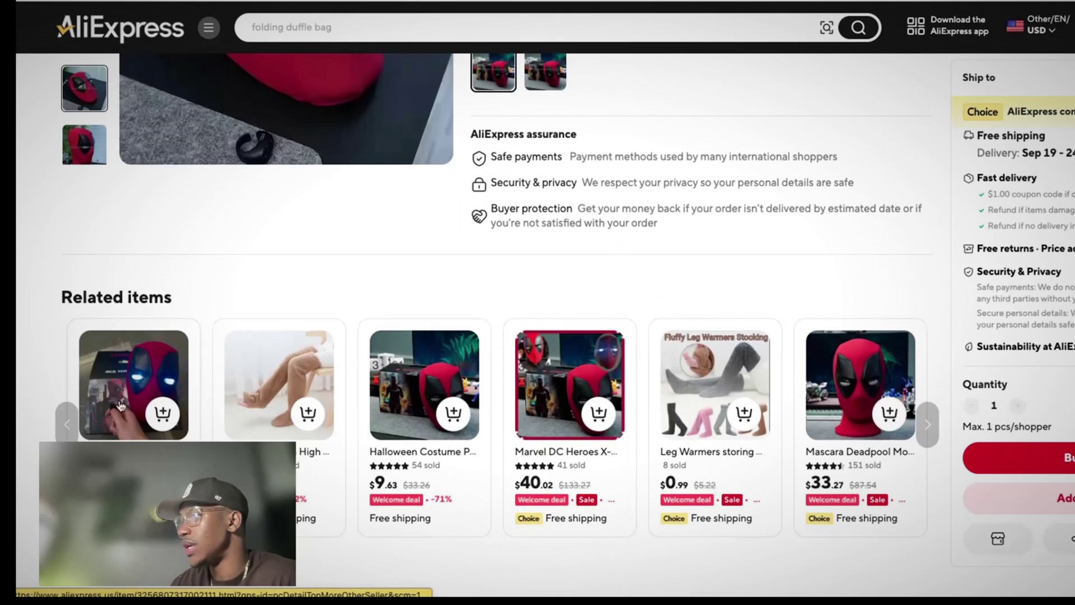
left_click(120, 405)
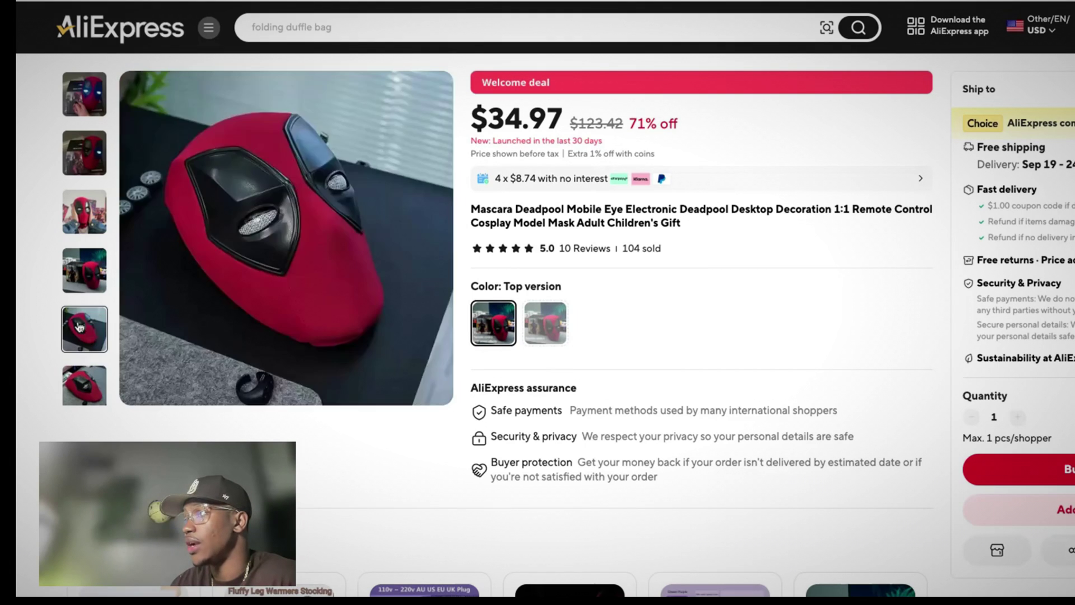
scroll(84, 280, "down", 2)
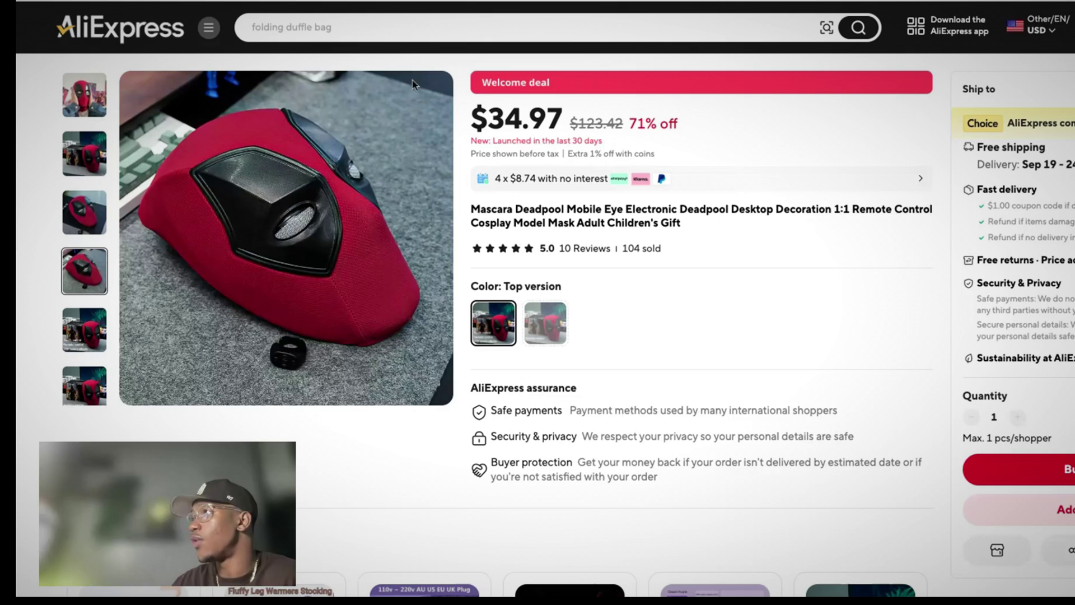
key("ctrl+t")
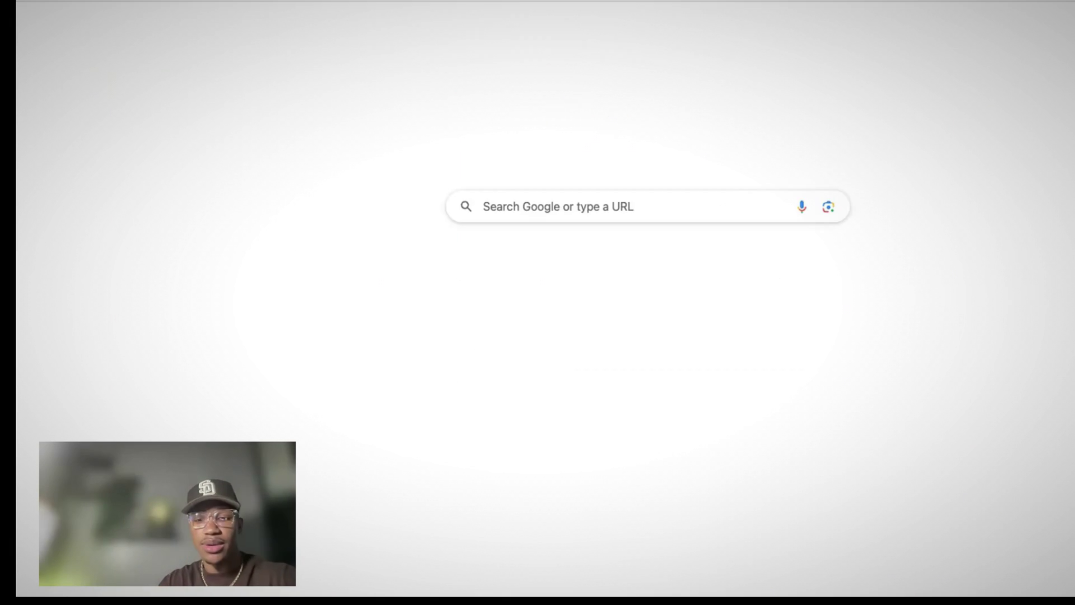
type("ama")
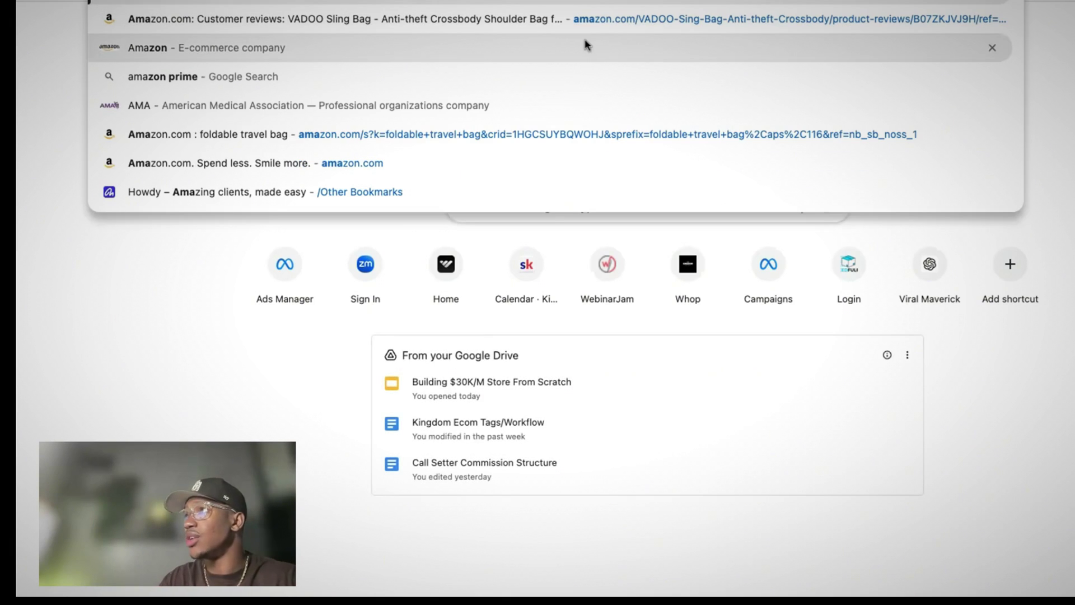
type("zon")
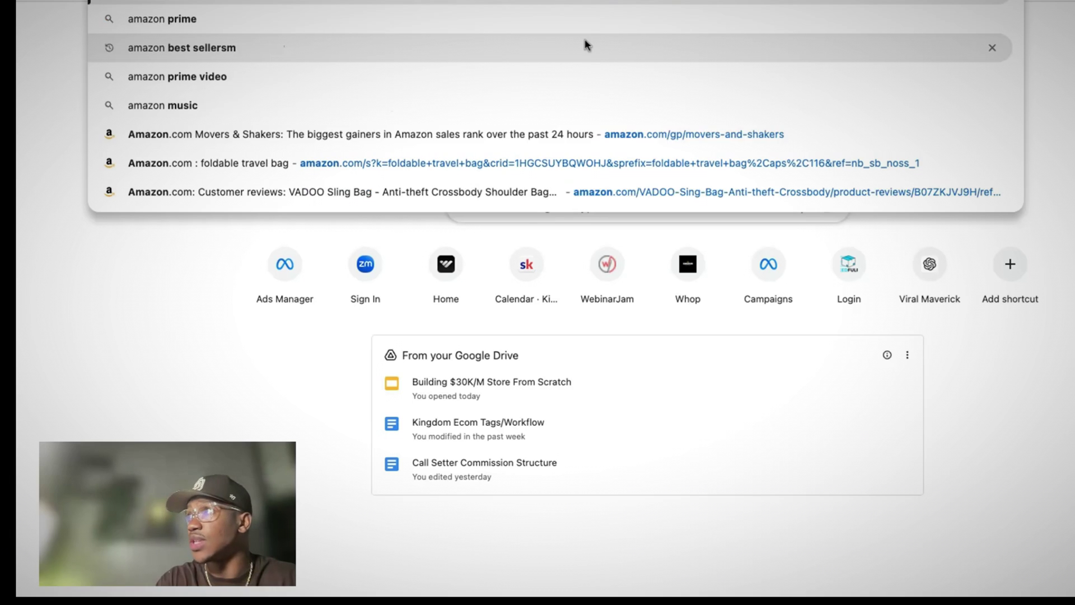
Go to Amazon and search for 'deadpool costume'.
key("Return")
left_click(246, 181)
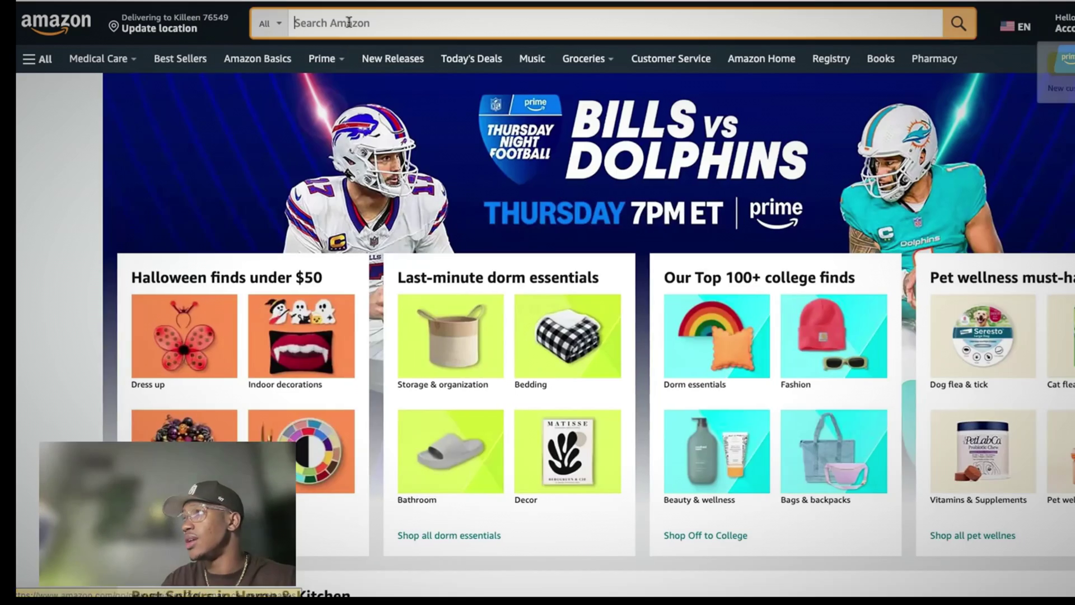
left_click(349, 23)
type("deadpool costume")
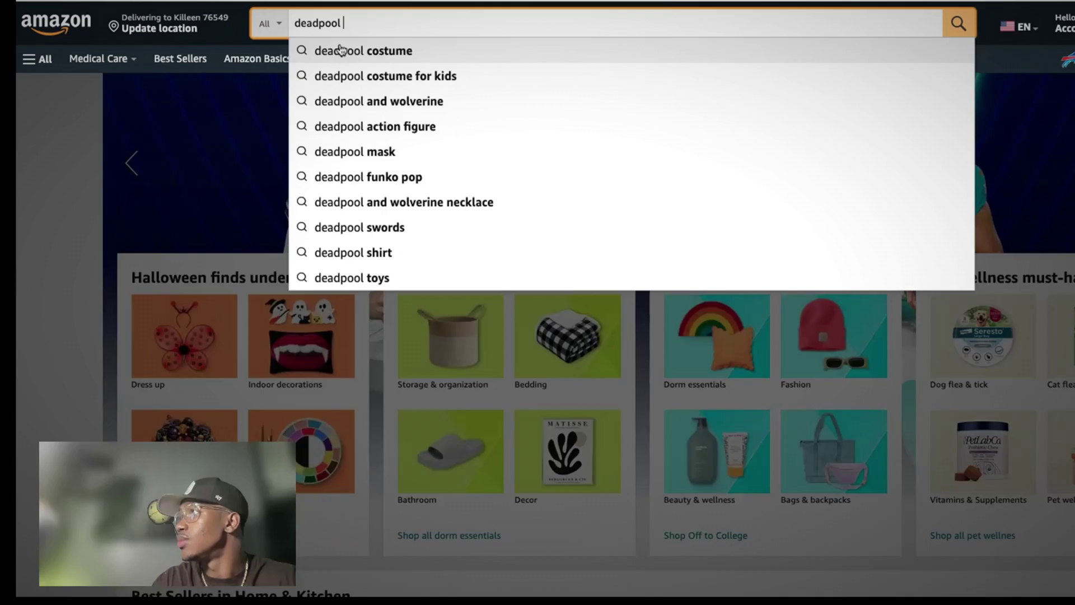
key("Return")
Narrow the query to 'deadpool' and browse the mask results, including the $36.95 helmet.
left_click(410, 20)
key("BackSpace")
key("BackSpace")
key("BackSpace")
key("BackSpace")
key("BackSpace")
key("BackSpace")
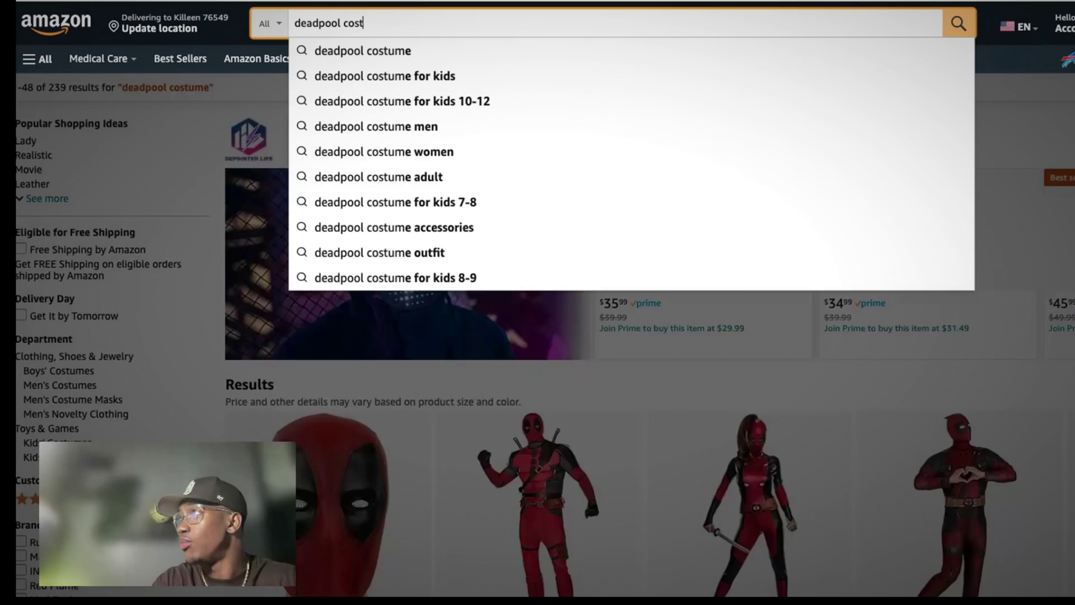
key("BackSpace")
key("BackSpace")
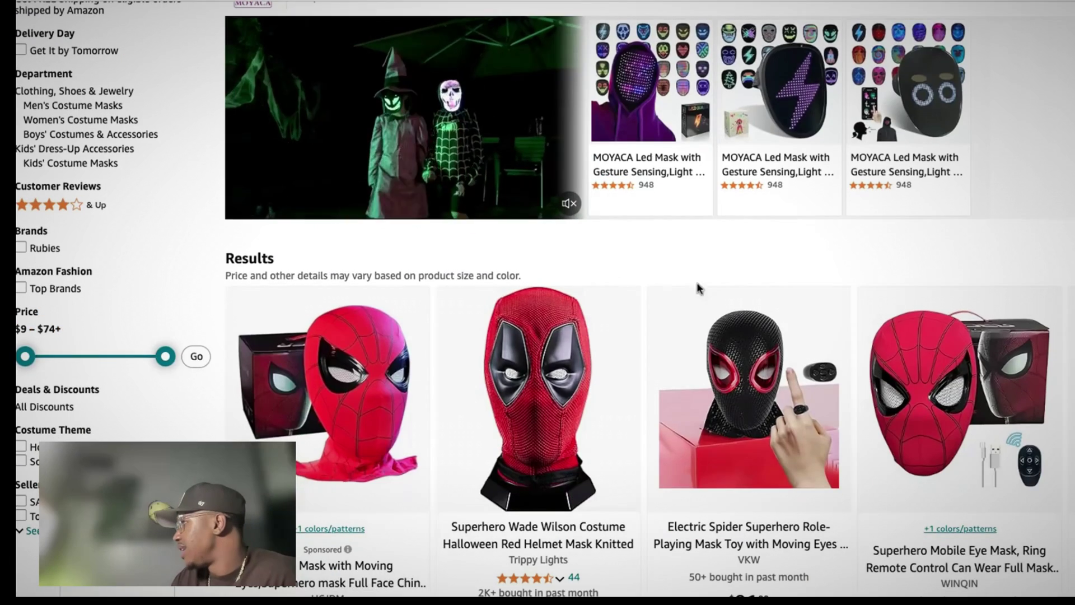
scroll(844, 326, "down", 4)
scroll(607, 290, "down", 10)
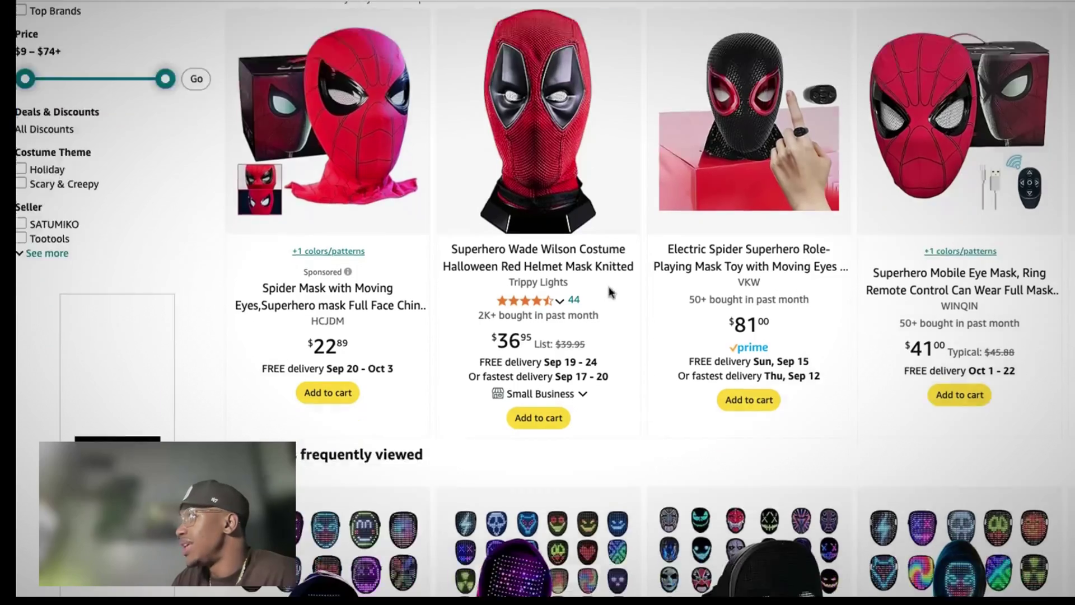
scroll(603, 303, "down", 20)
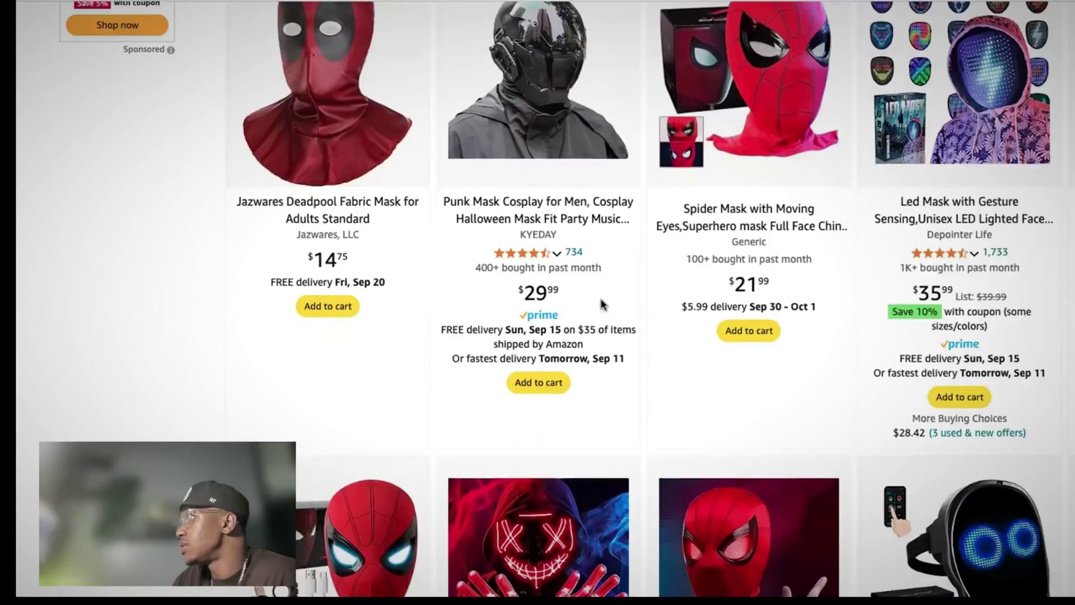
scroll(602, 304, "down", 15)
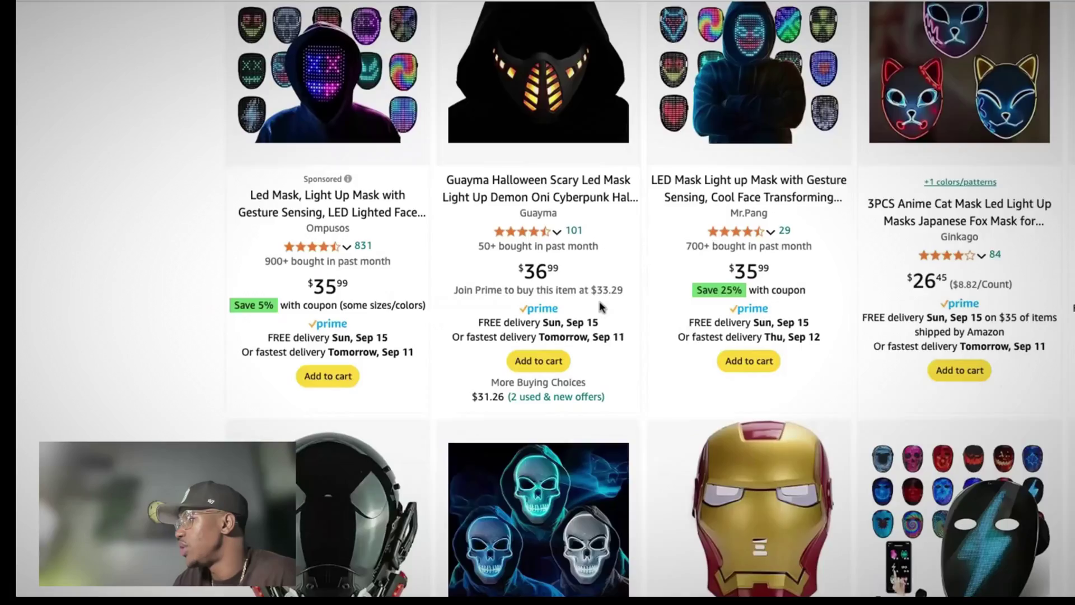
scroll(601, 305, "up", 16)
scroll(601, 305, "up", 15)
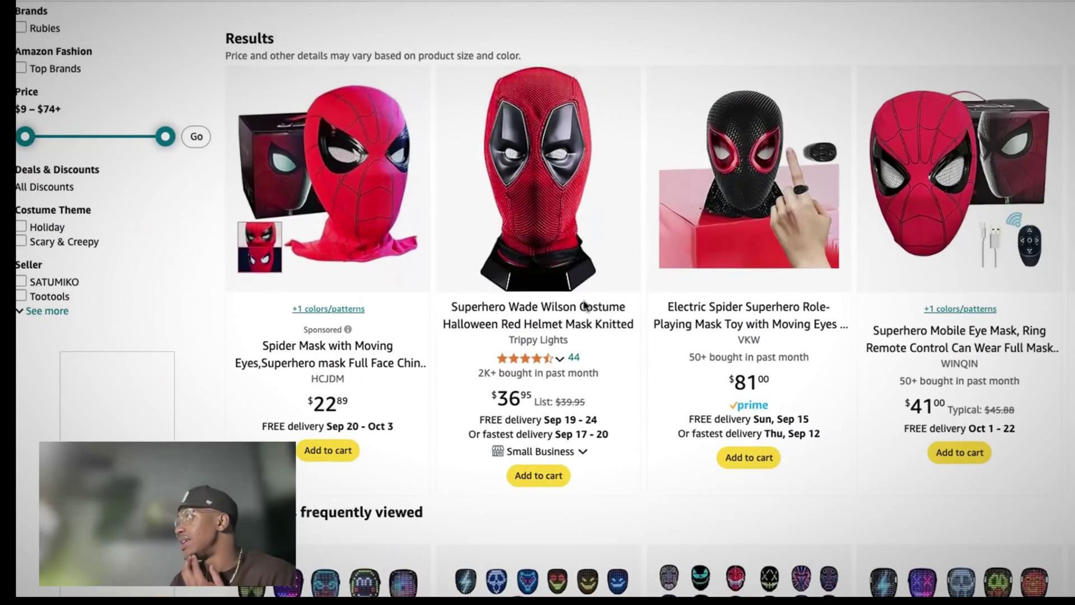
scroll(562, 280, "up", 6)
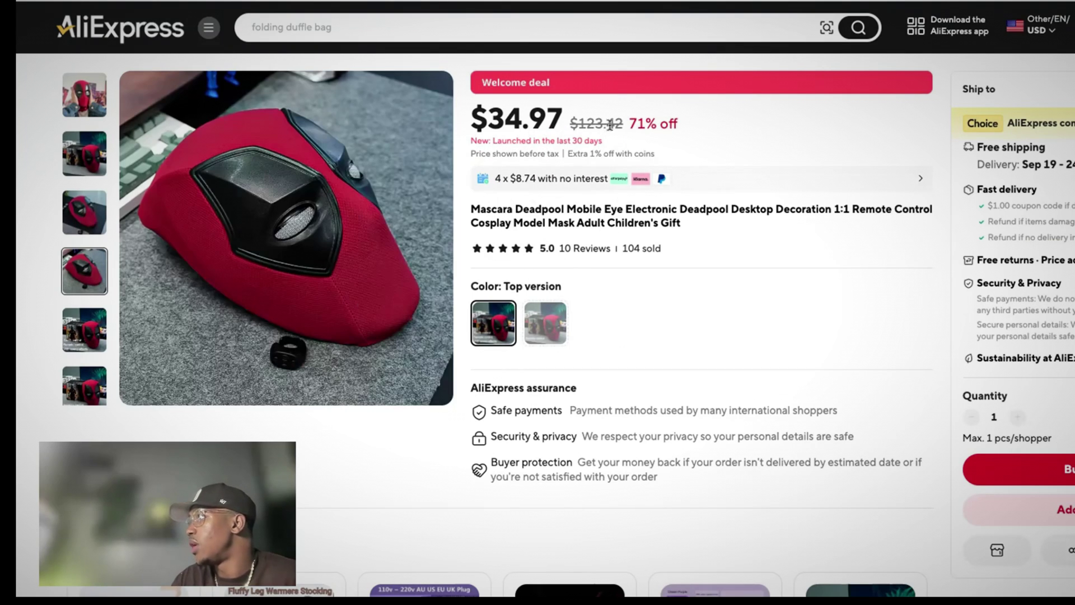
Note the listing's 104 sold count, try image search, and clear Google's calculator.
left_click_drag(621, 253, 666, 249)
left_click(596, 263)
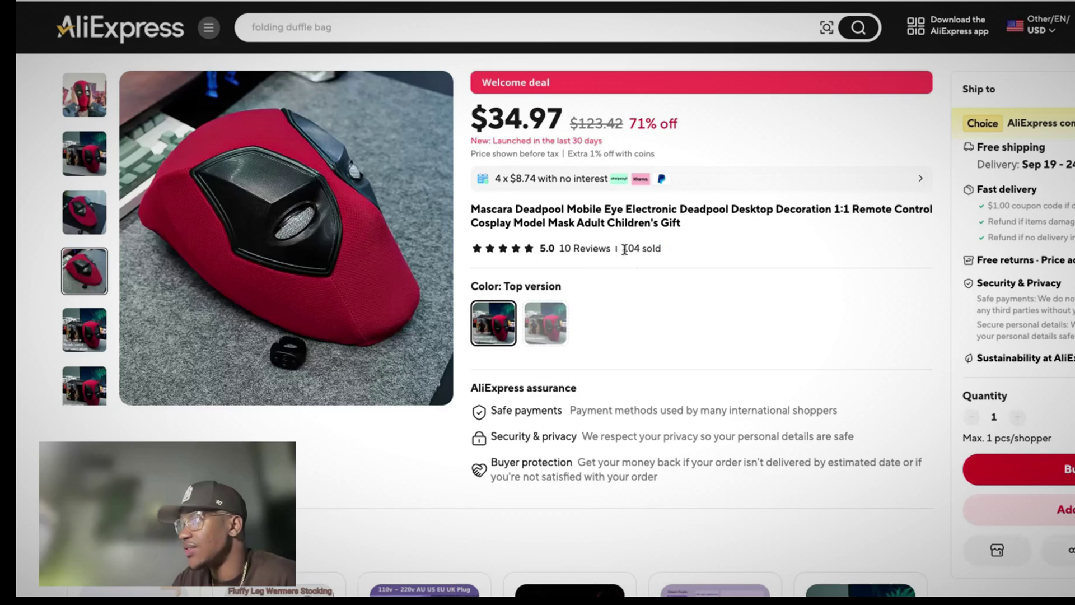
left_click(827, 28)
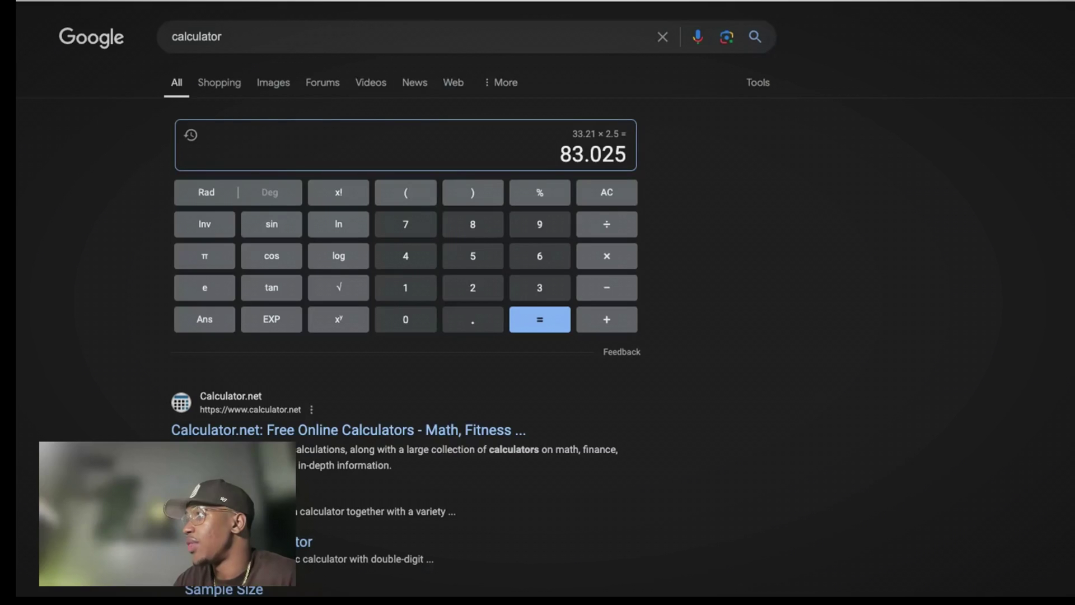
left_click(607, 192)
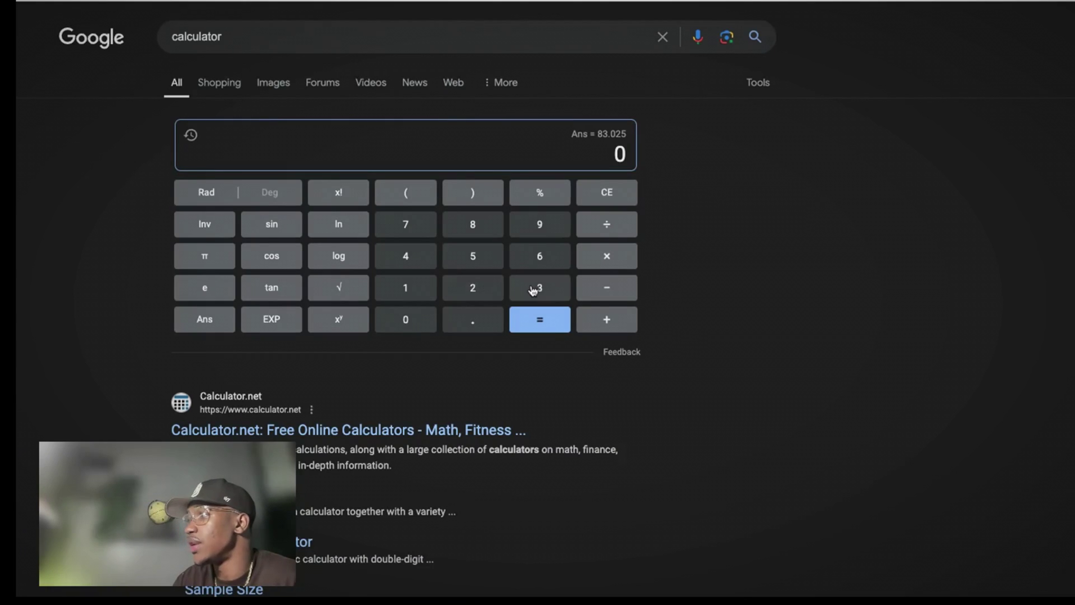
Apply a 2.5× markup to the $34.97 cost on Google's calculator, getting 87.425.
left_click(533, 290)
left_click(405, 256)
left_click(472, 319)
left_click(540, 224)
left_click(405, 224)
left_click(607, 256)
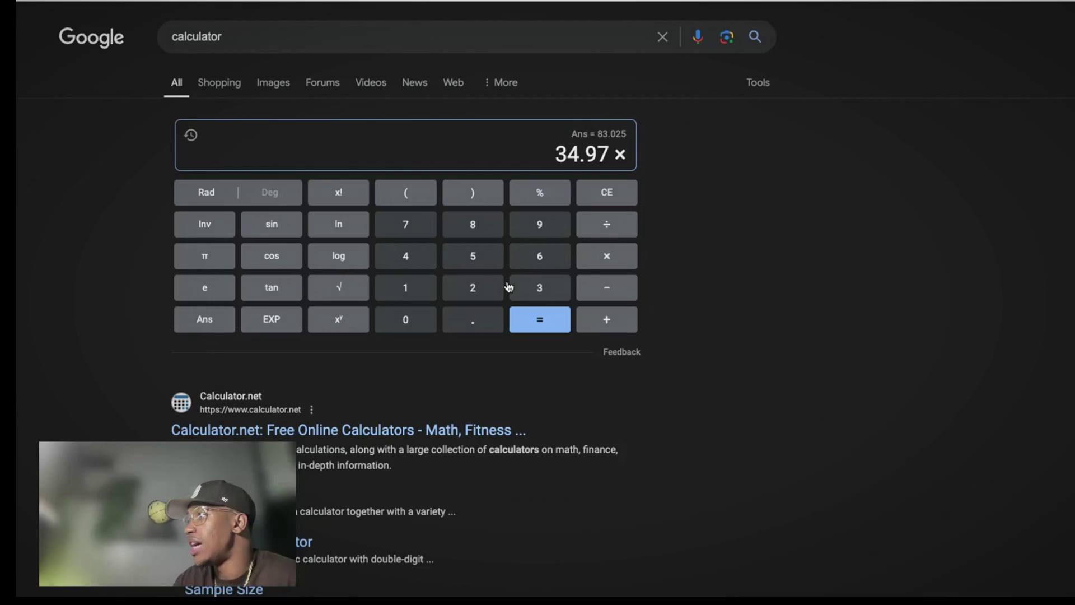
left_click(493, 286)
left_click(493, 311)
left_click(480, 263)
left_click(528, 320)
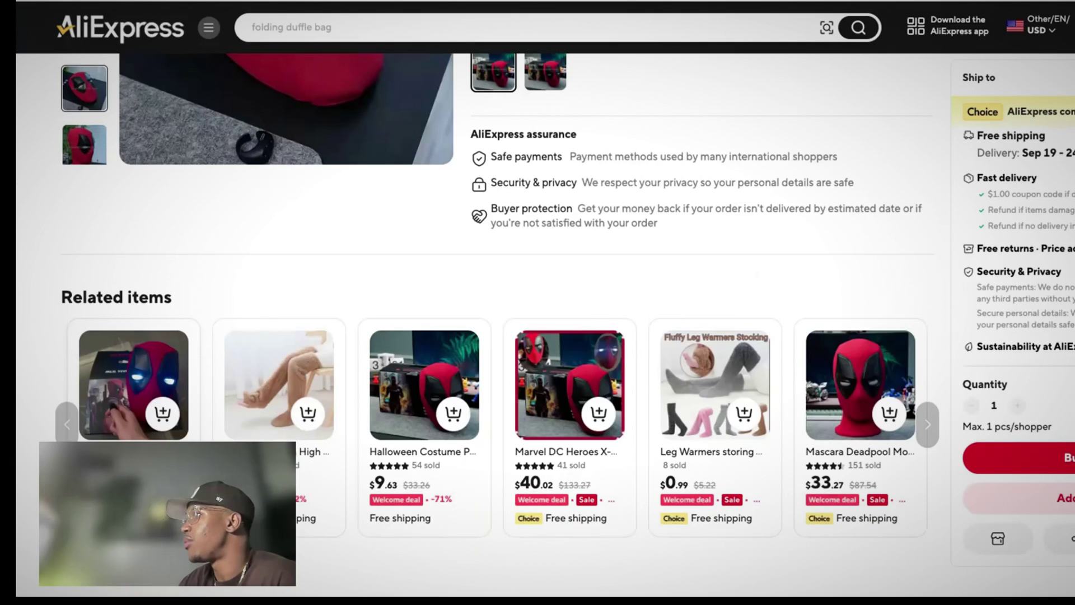
Browse the Deadpool mask photos and compare with Katanasaga's Deadblink mask page, then return to the AliExpress listing.
scroll(504, 280, "up", 5)
left_click(142, 236)
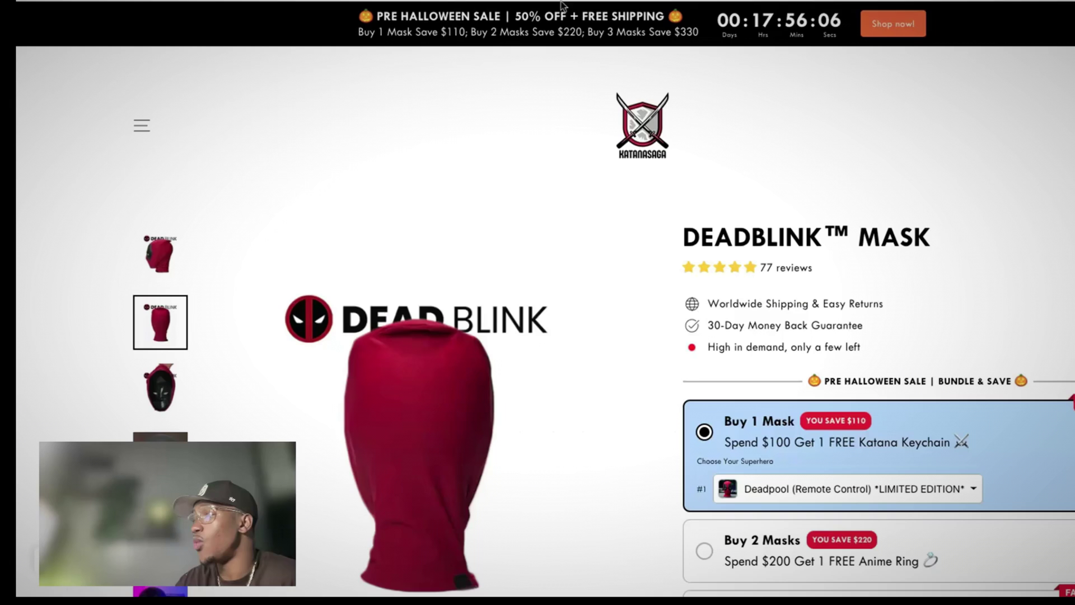
left_click(138, 256)
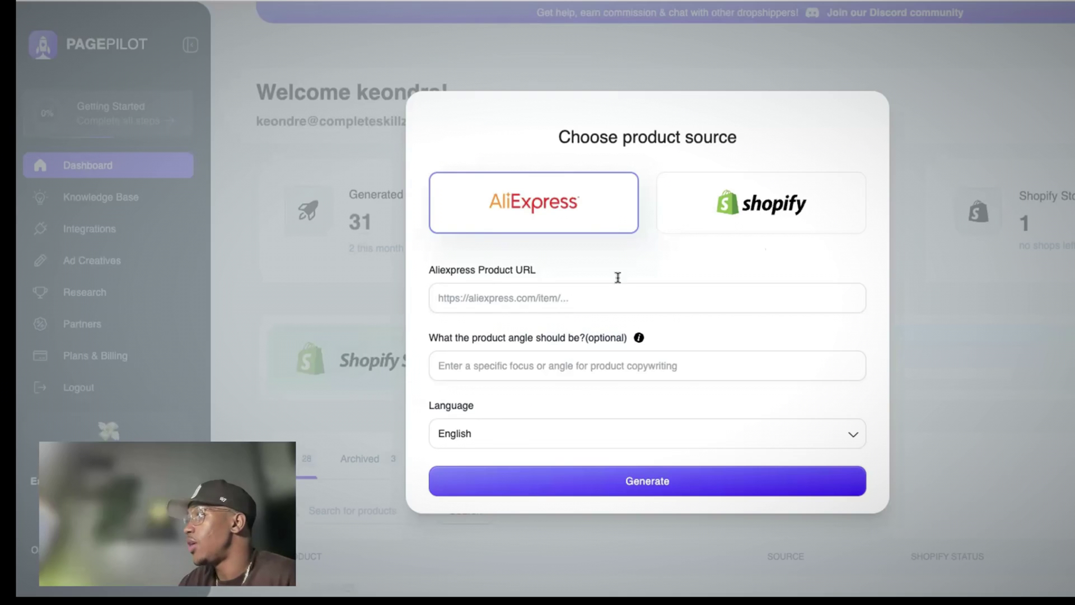
left_click(742, 213)
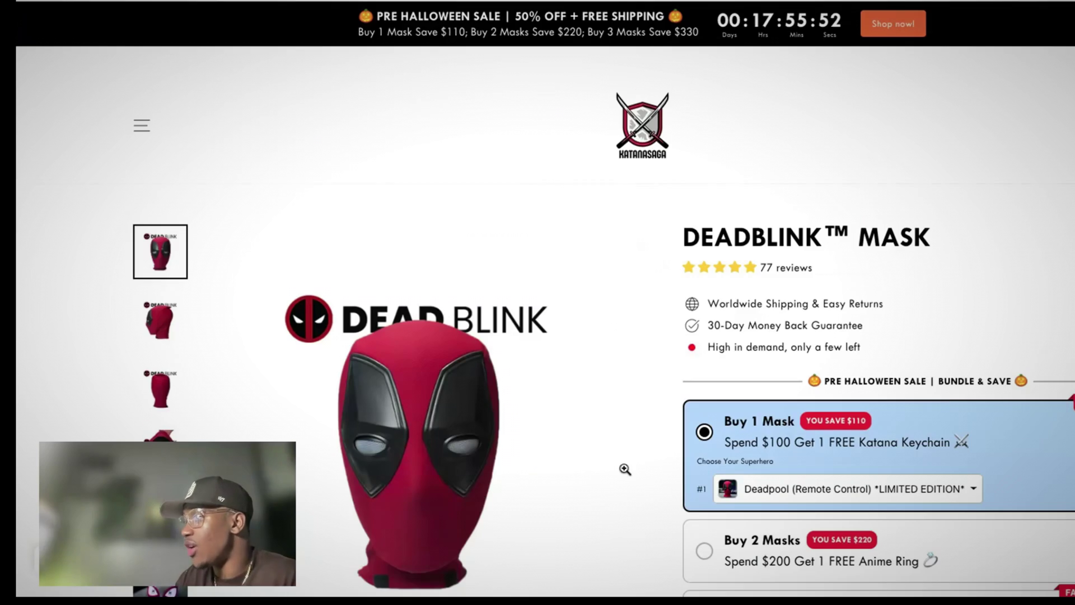
scroll(636, 476, "down", 4)
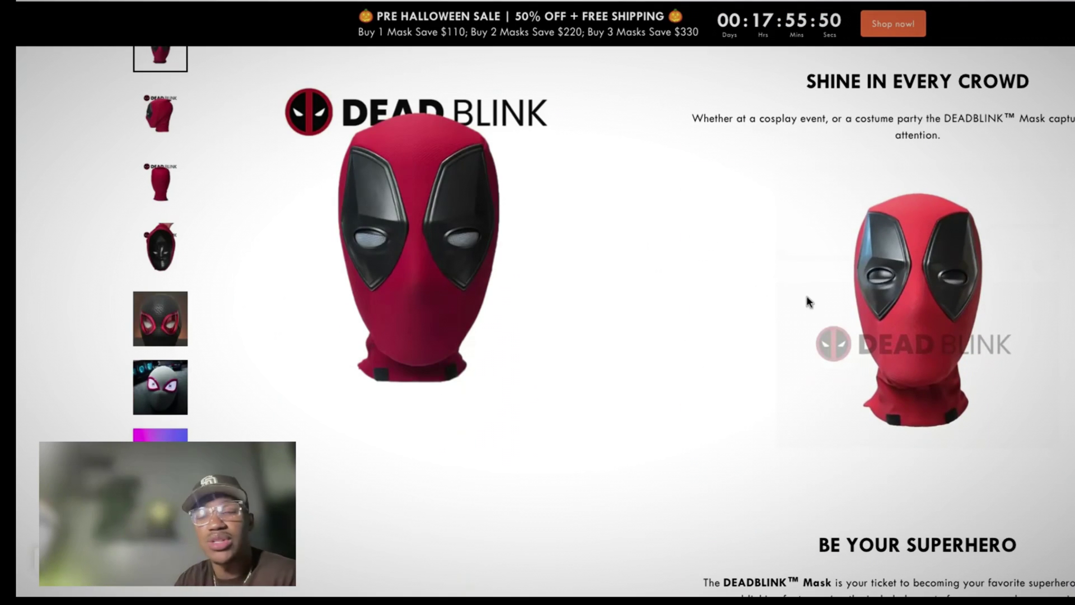
scroll(556, 286, "up", 5)
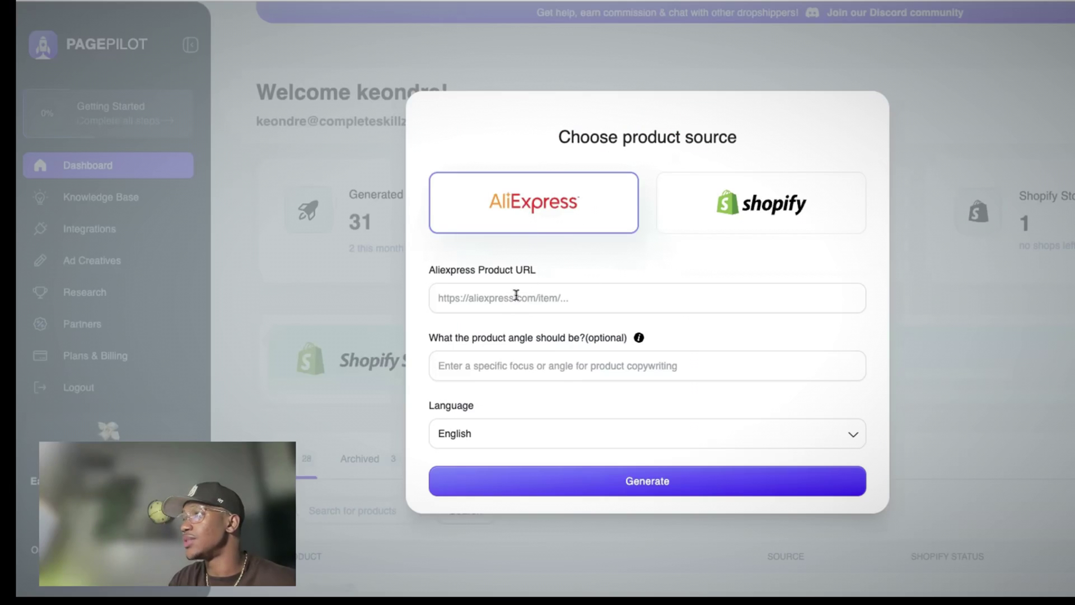
Paste the Deadpool mask's AliExpress link into the Aliexpress Product URL field.
left_click(515, 295)
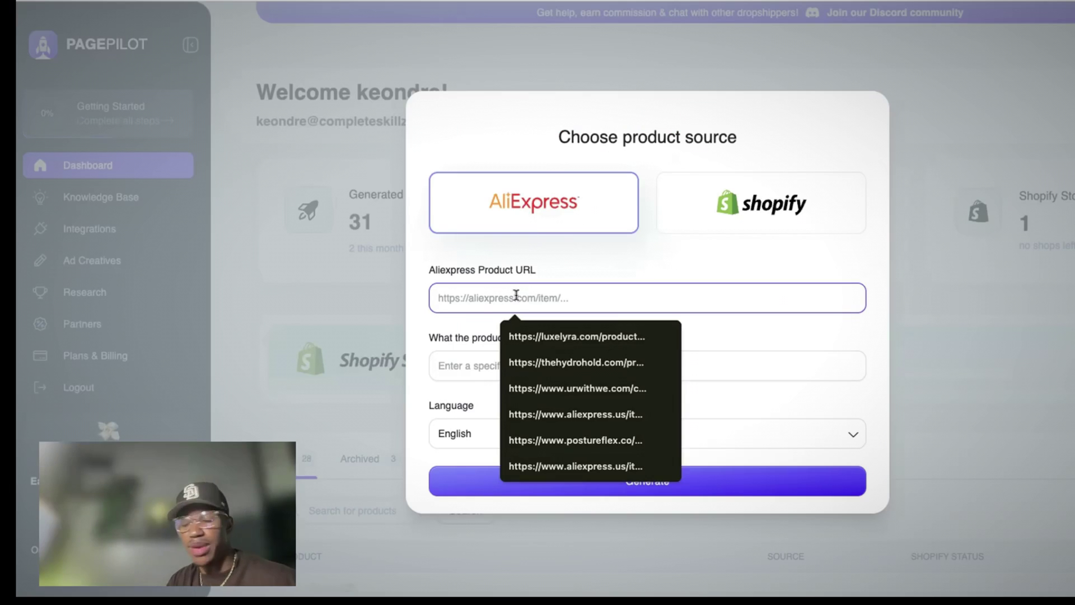
key("ctrl+v")
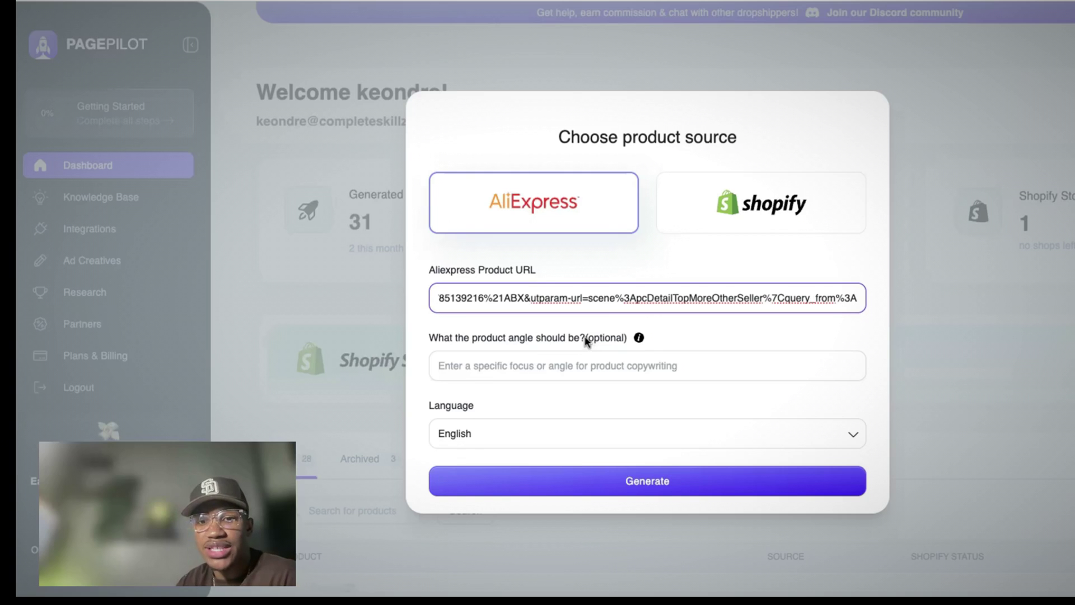
left_click_drag(430, 343, 556, 350)
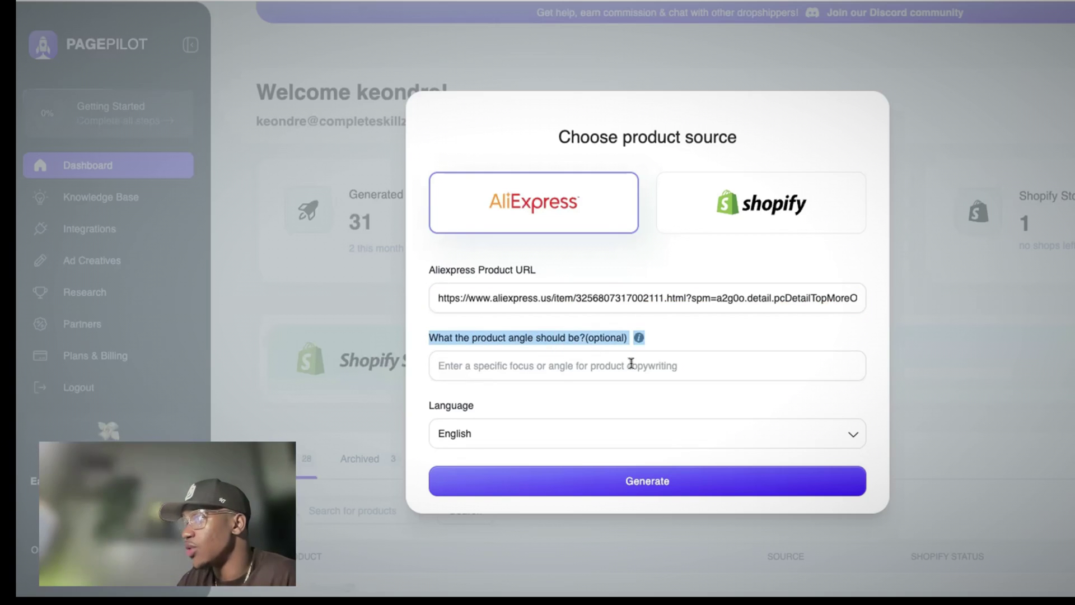
left_click(657, 367)
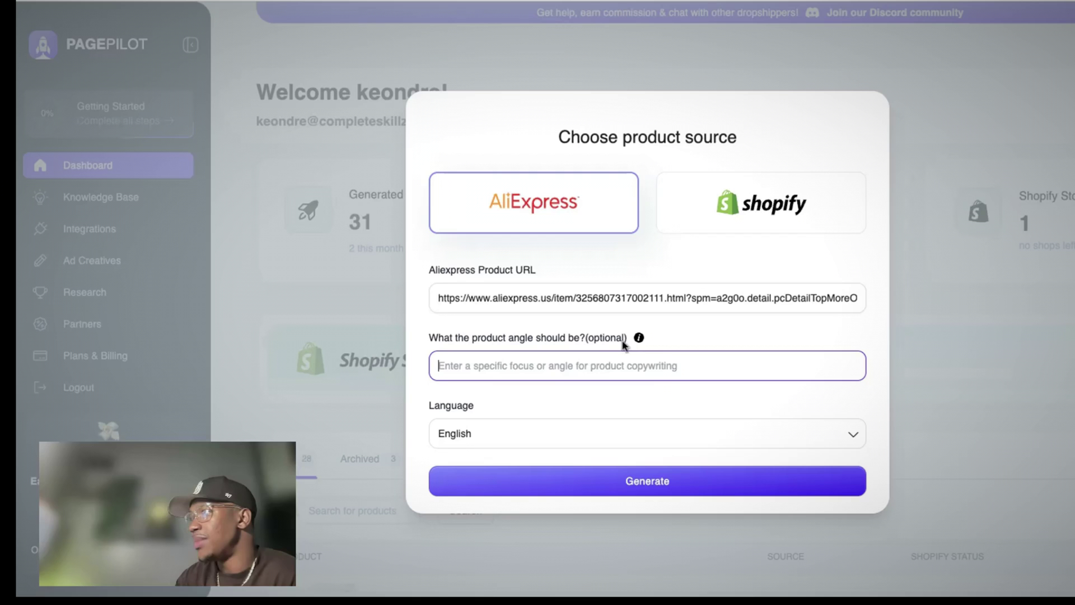
Generate the product page and wait for 'Deadpool RC Desktop Decoration' with 286 reviews to appear.
left_click(627, 483)
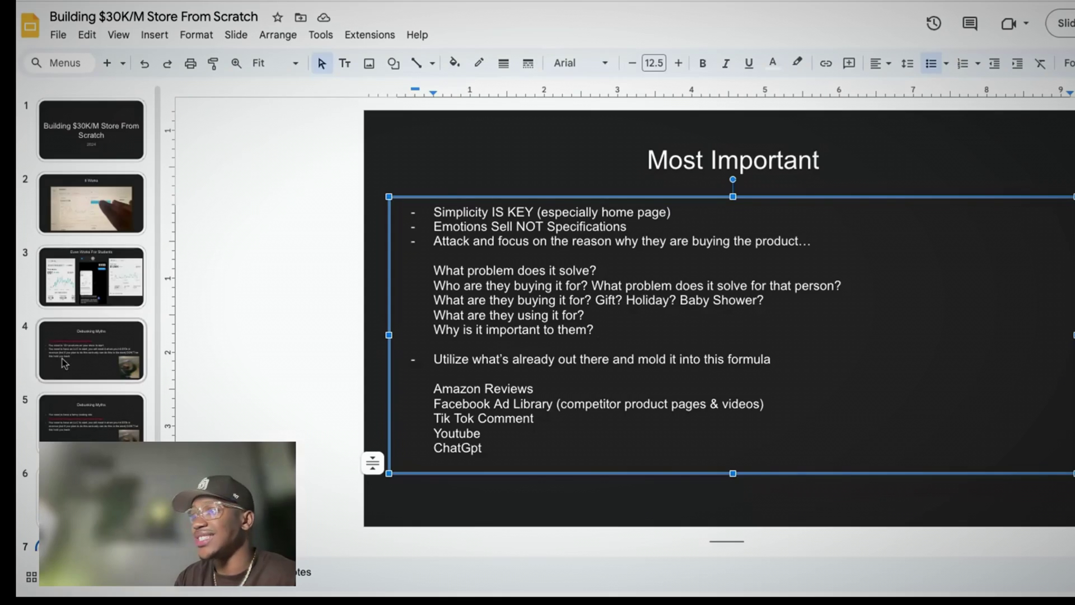
scroll(88, 409, "down", 2)
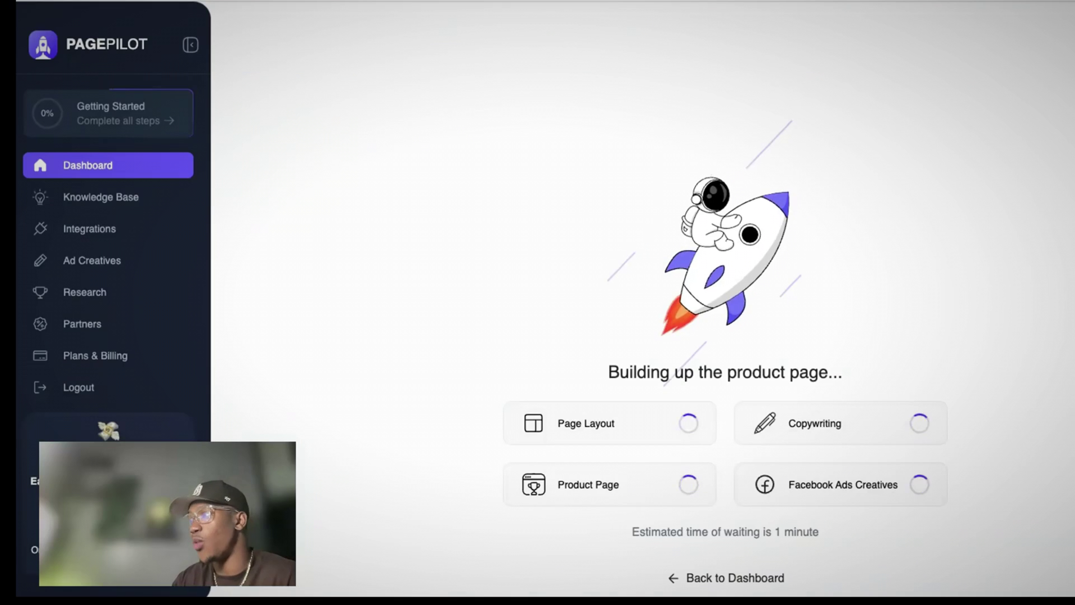
left_click_drag(764, 531, 828, 533)
left_click(829, 533)
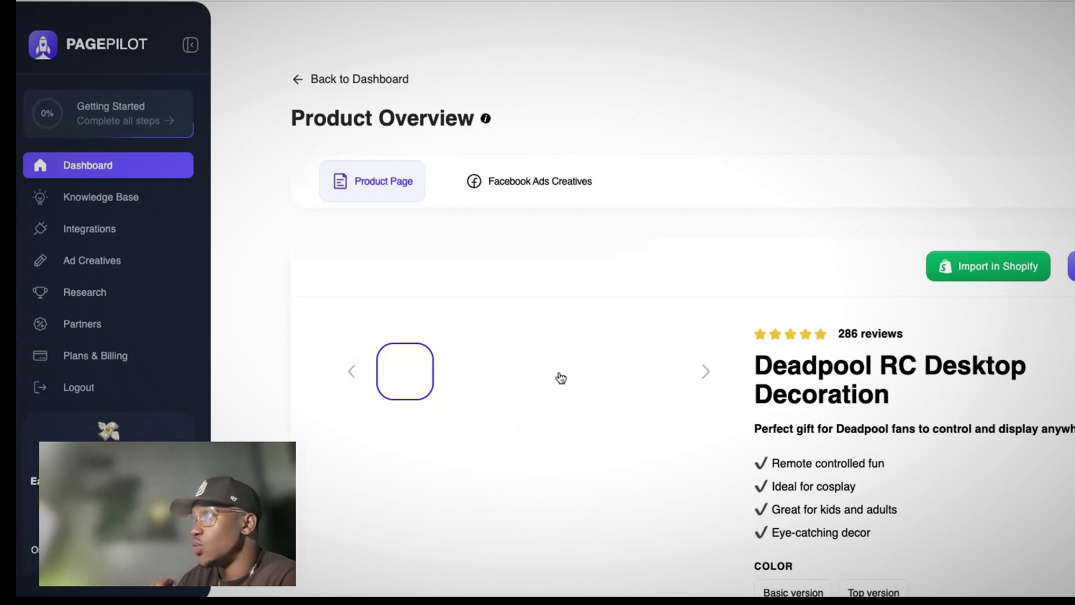
left_click(549, 185)
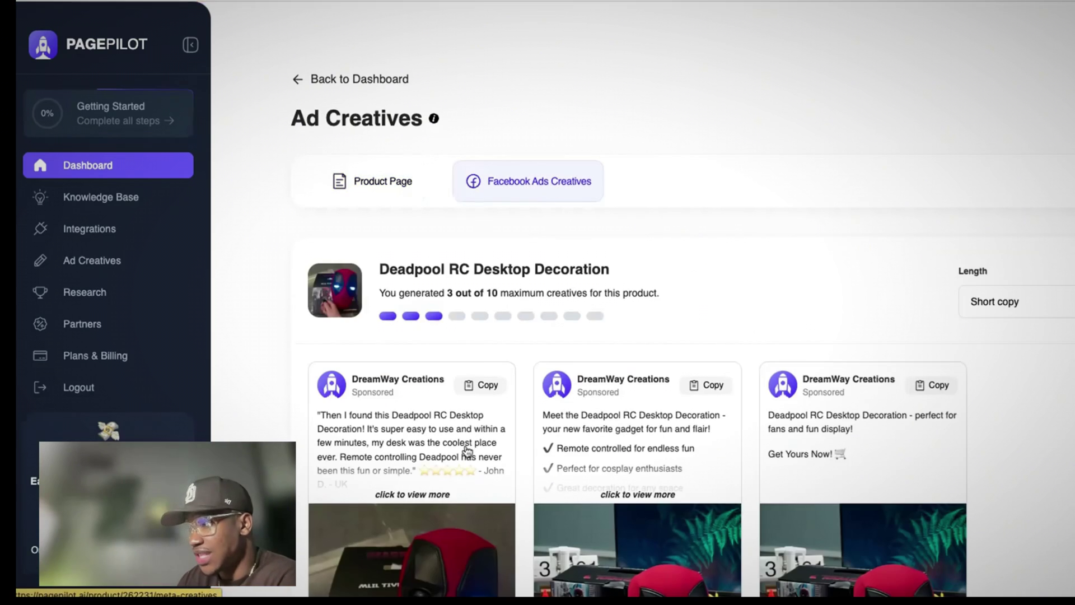
scroll(468, 451, "down", 2)
left_click(446, 425)
scroll(430, 473, "down", 2)
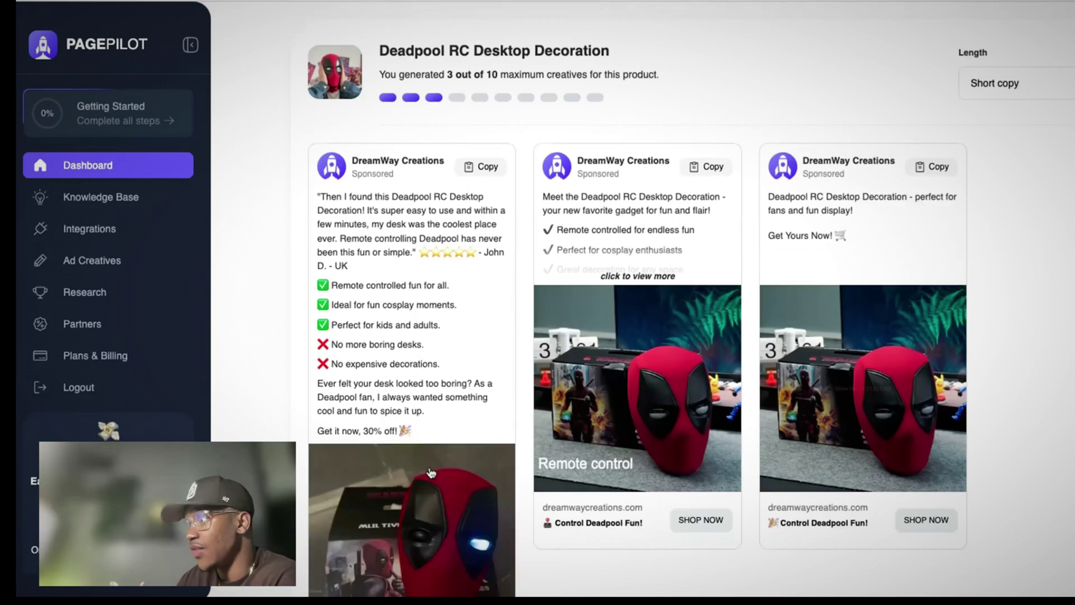
scroll(381, 482, "down", 3)
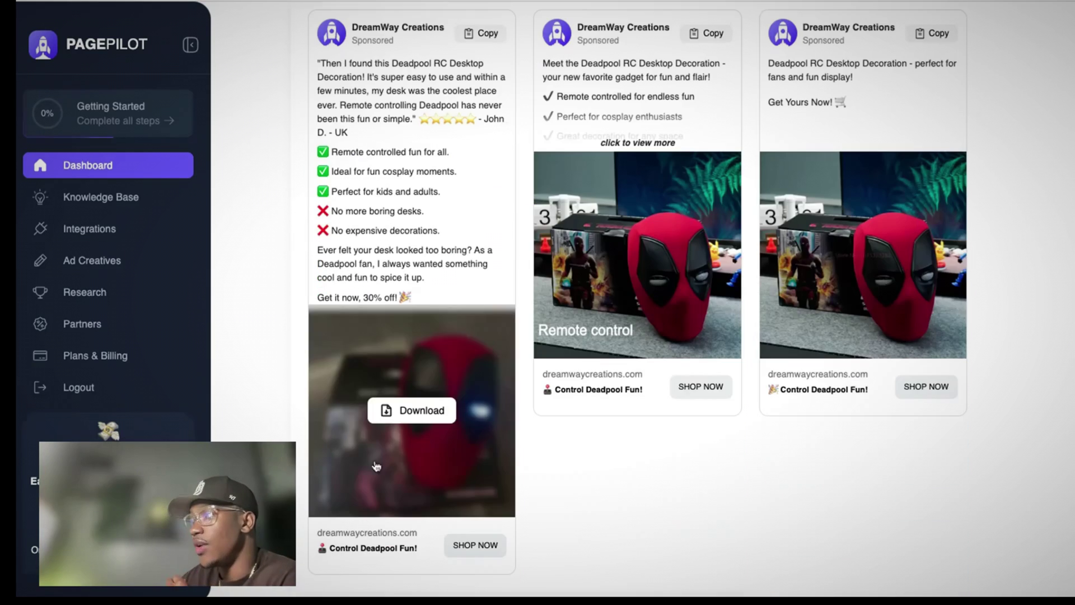
scroll(458, 491, "up", 5)
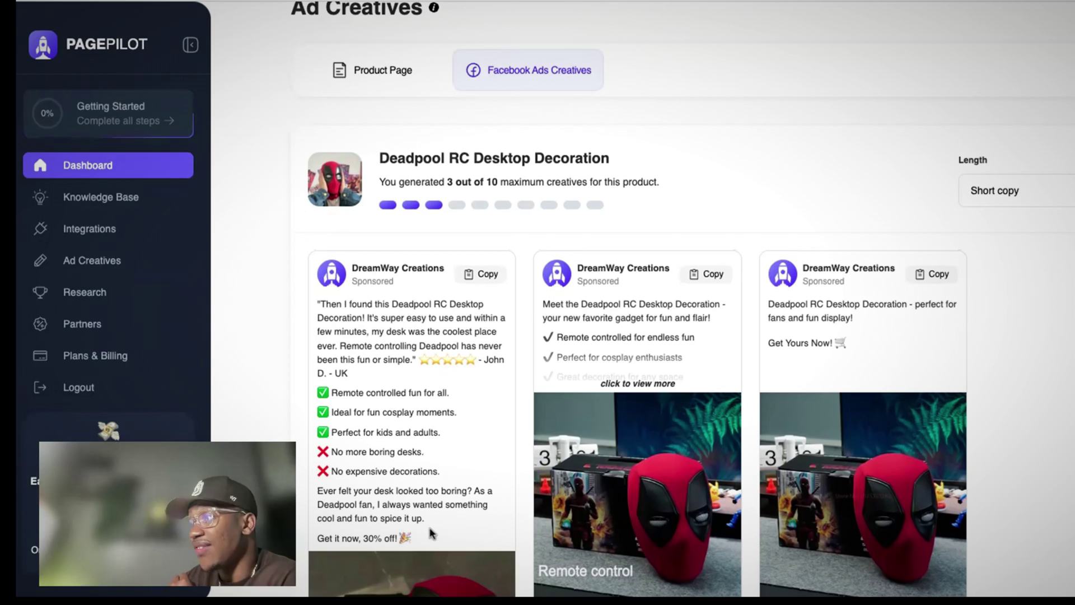
left_click(381, 79)
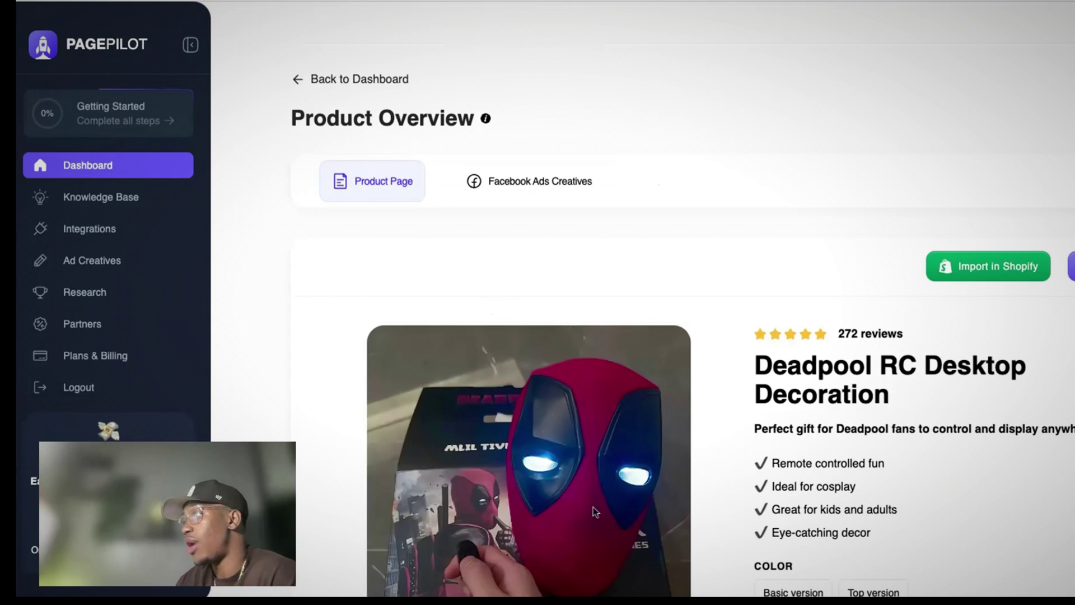
scroll(776, 386, "down", 2)
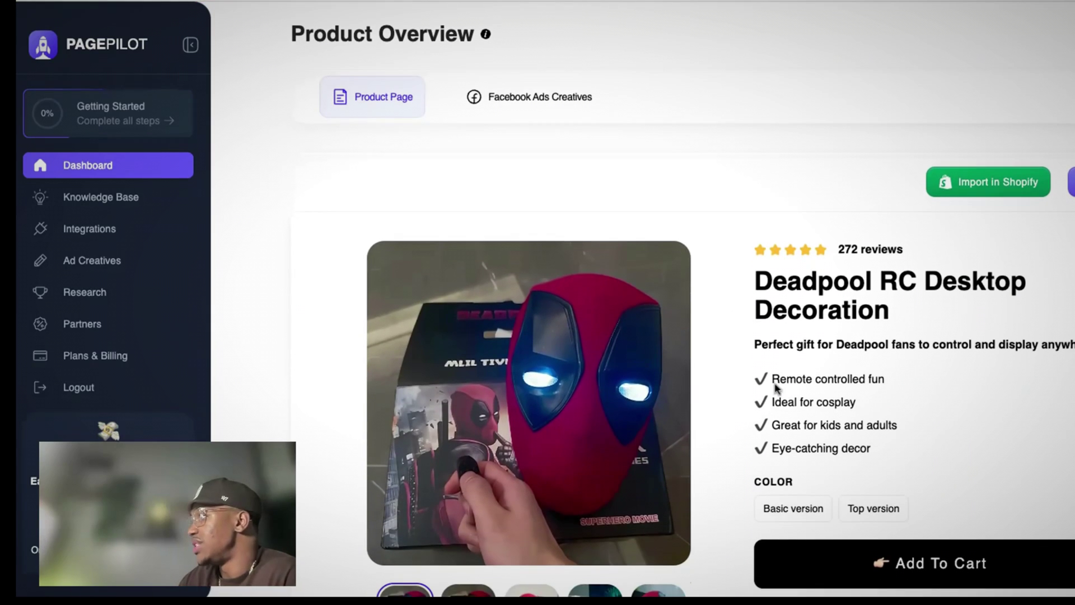
scroll(831, 428, "down", 3)
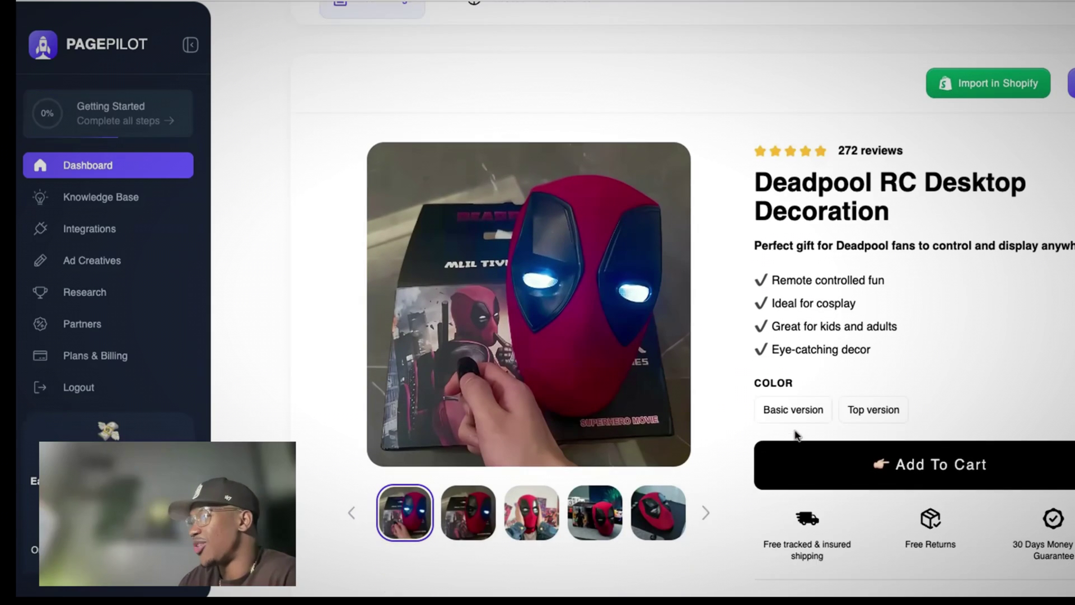
scroll(775, 431, "down", 8)
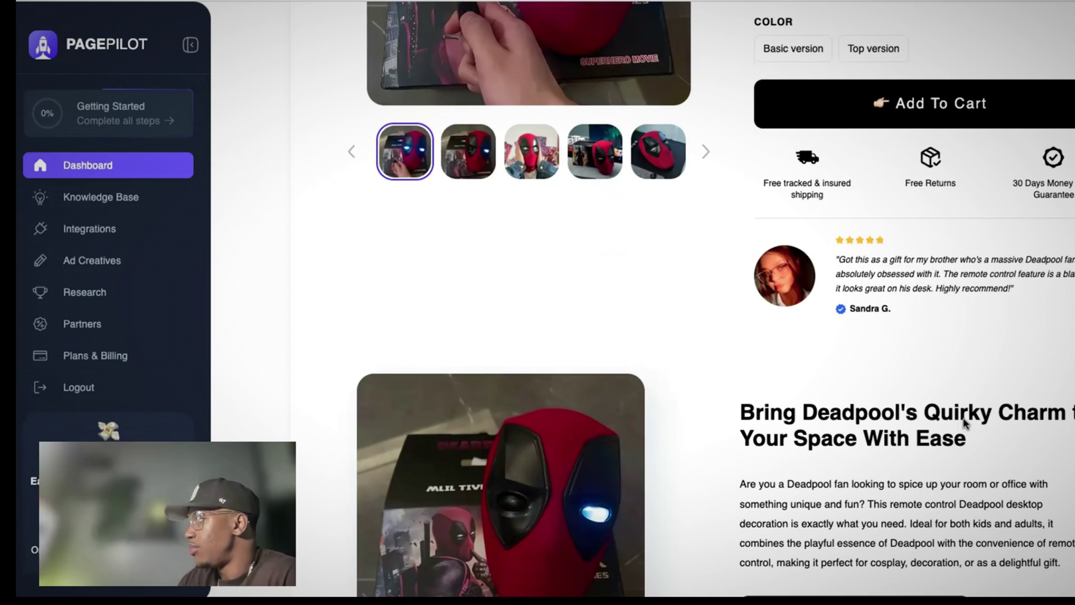
scroll(880, 487, "down", 7)
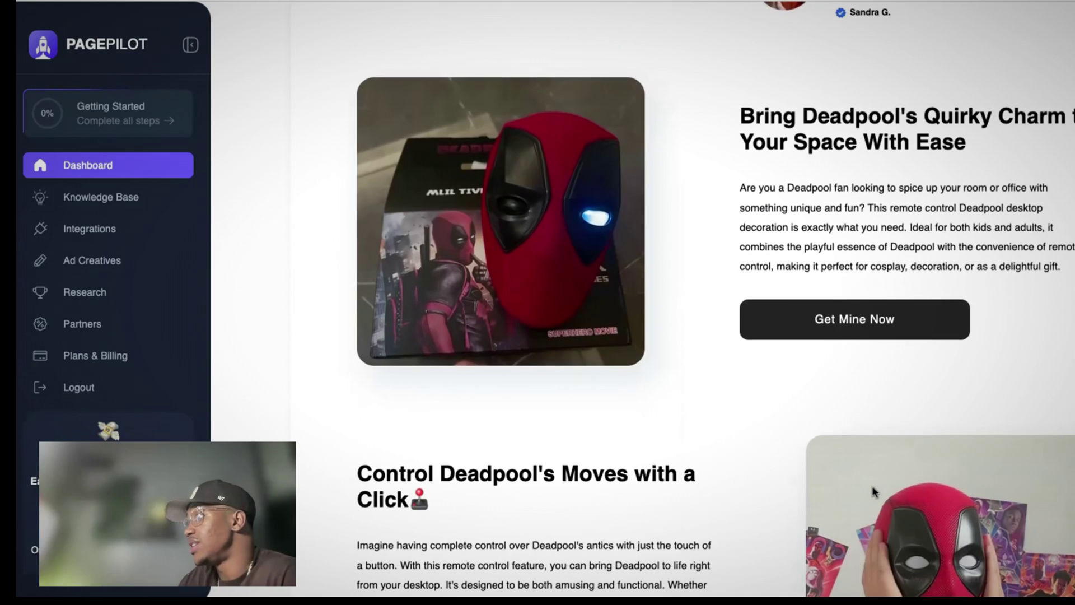
scroll(571, 424, "down", 7)
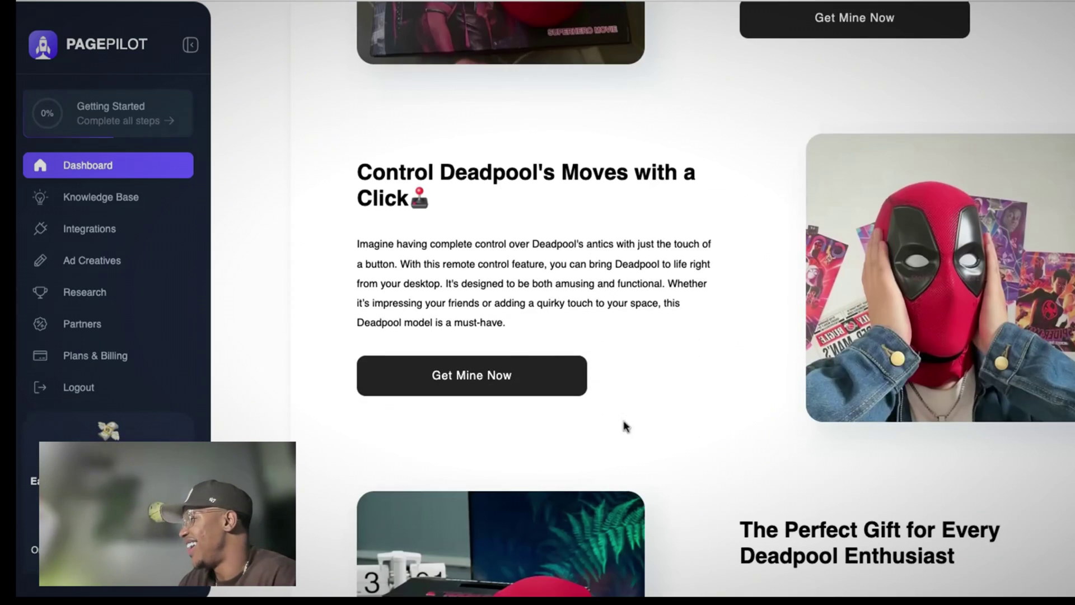
scroll(627, 427, "up", 2)
scroll(520, 313, "down", 7)
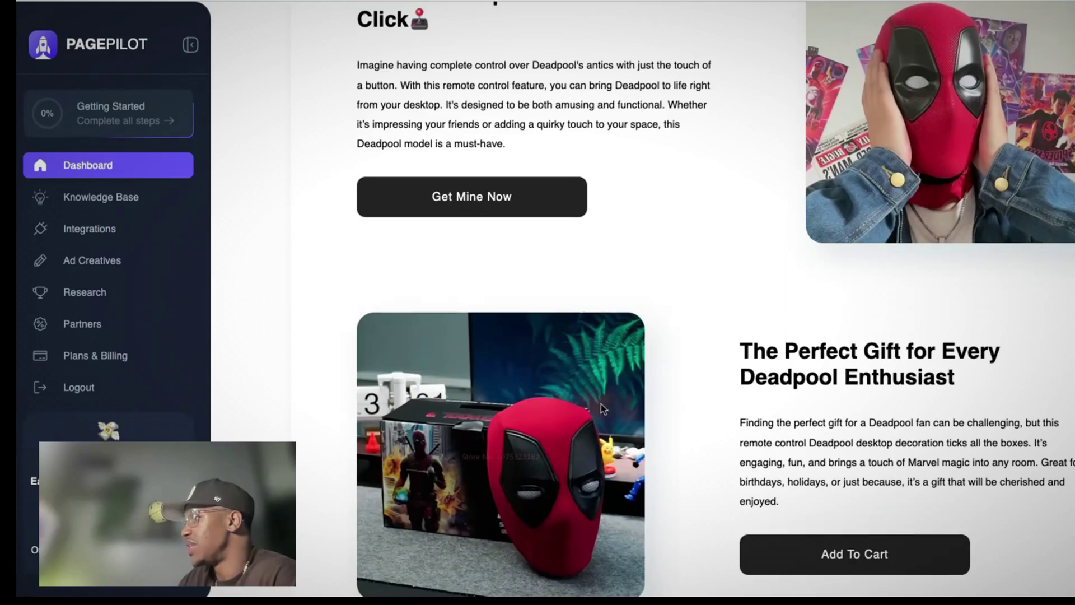
scroll(737, 439, "down", 18)
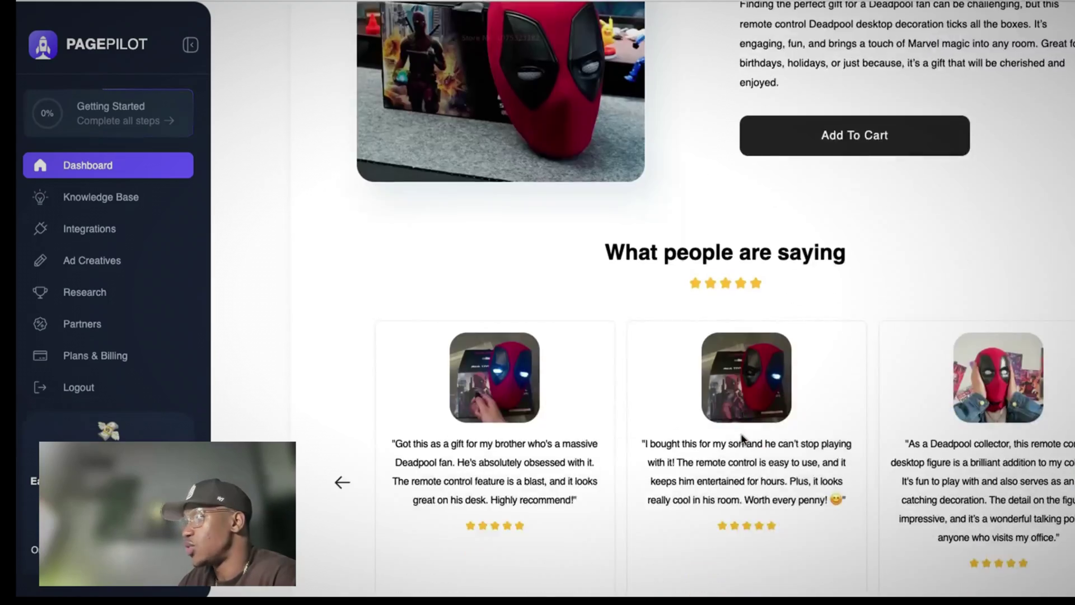
scroll(735, 443, "up", 20)
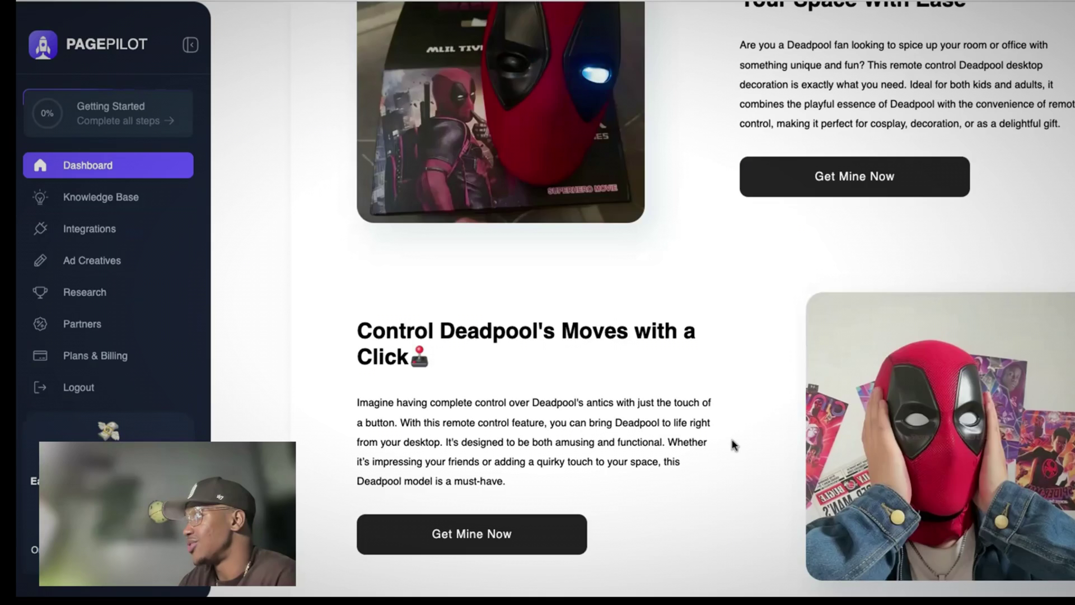
scroll(907, 420, "down", 5)
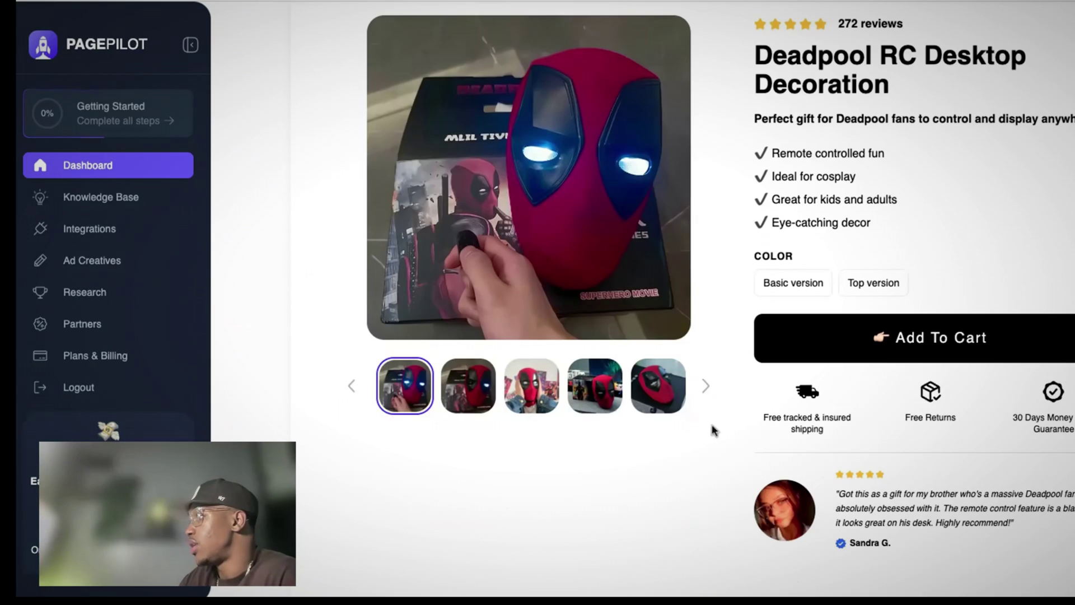
scroll(713, 432, "up", 5)
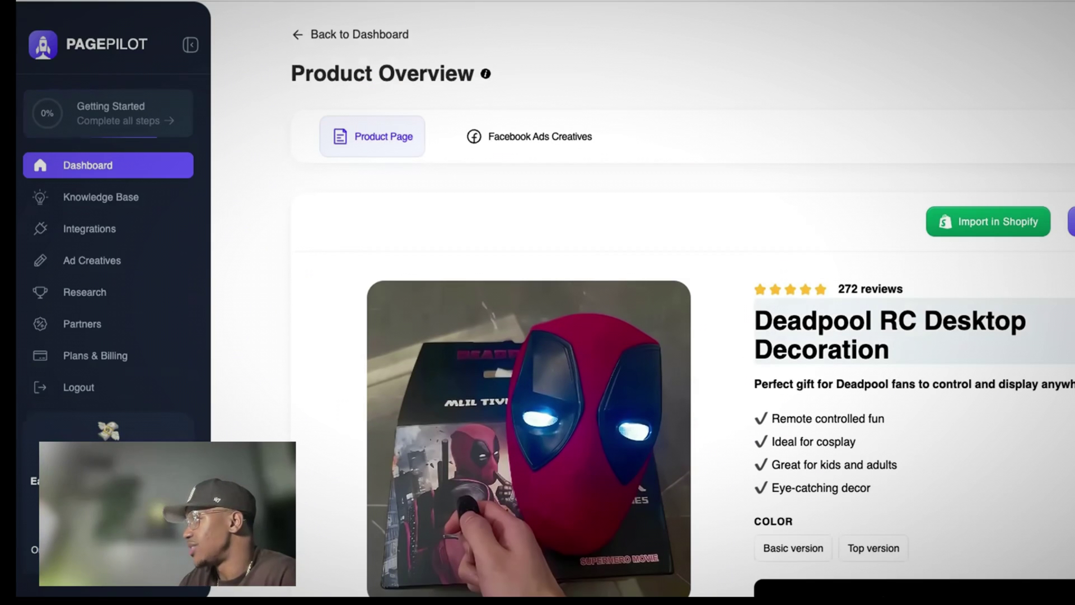
Save the 'Deadpool RC Desktop Decoration' title unchanged and return to the Dashboard.
left_click(905, 327)
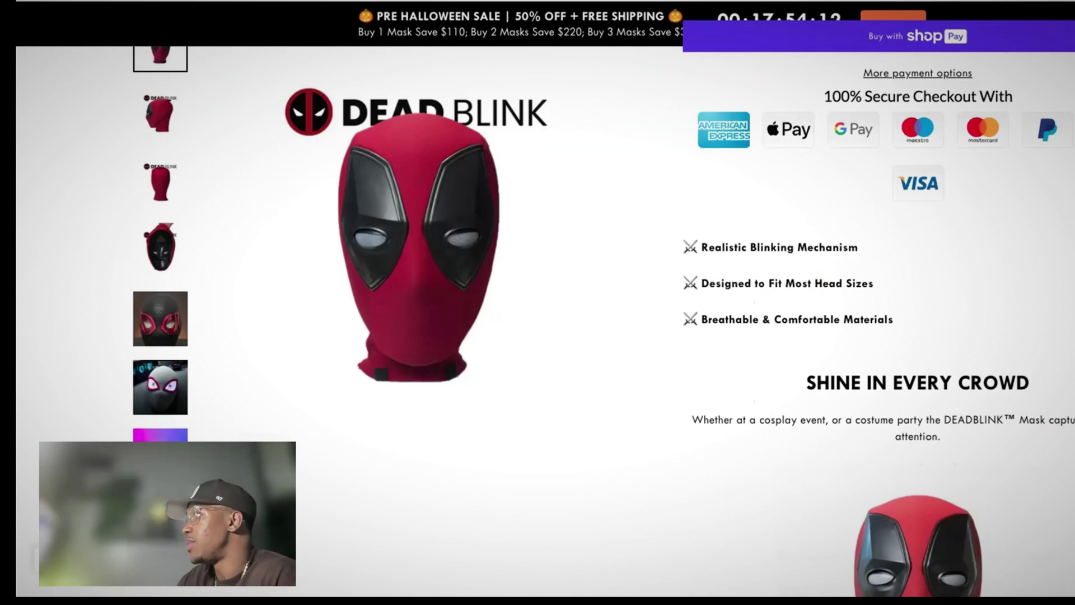
scroll(852, 209, "up", 10)
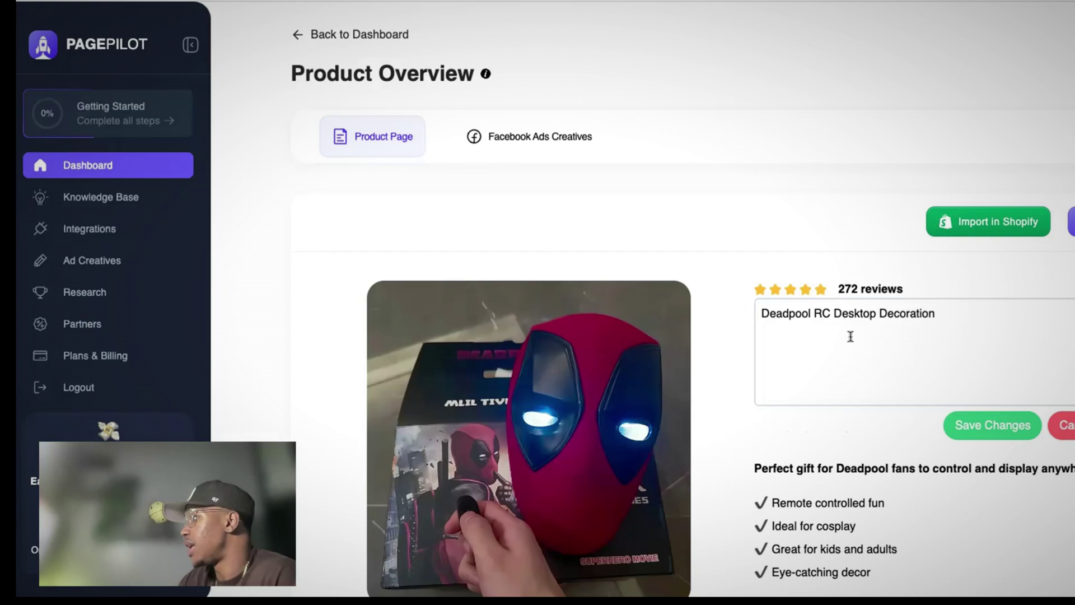
left_click_drag(815, 314, 952, 310)
left_click(953, 310)
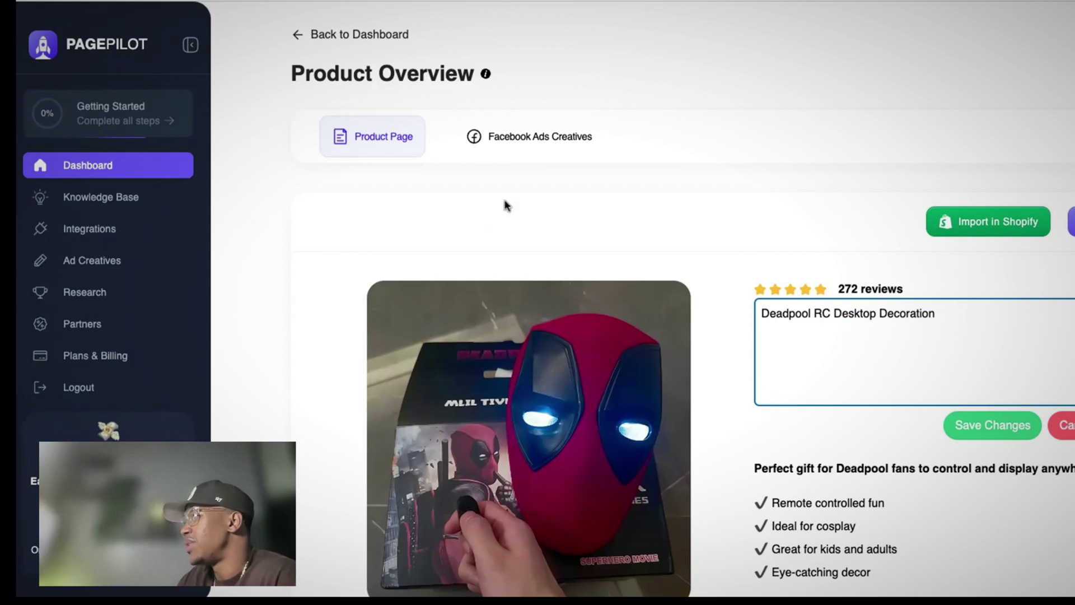
left_click(992, 425)
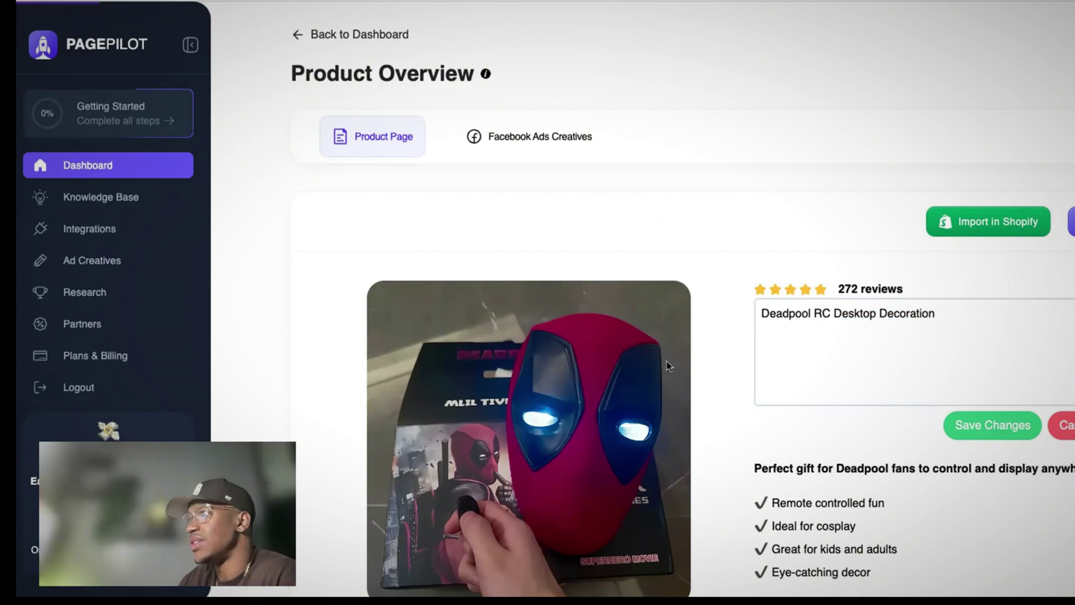
left_click(156, 177)
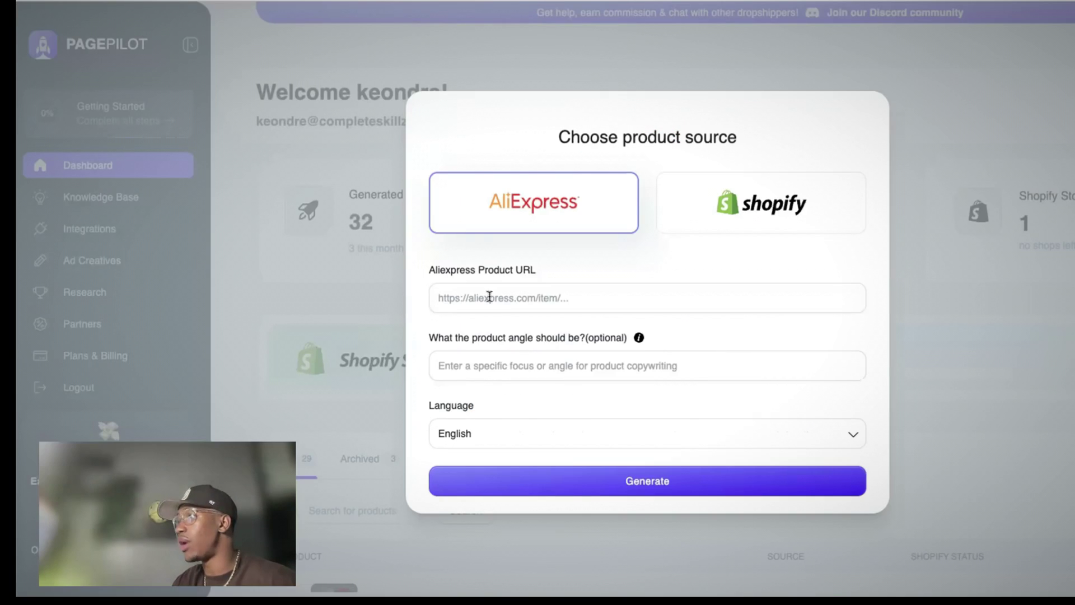
Generate from the AliExpress link with angle 'stand out and be the talk of halloween with this cool deadpool mask and having the best mask'.
left_click(490, 296)
key("ctrl+v")
left_click(486, 367)
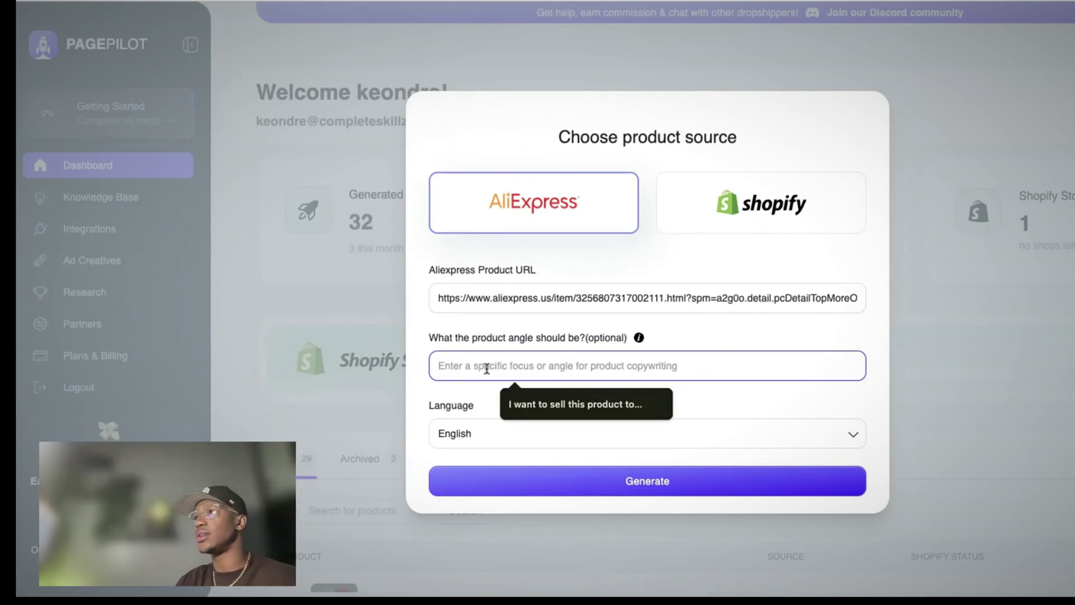
type("stand out and be the talk of halloween with this cool deadpool mask and having the best mask")
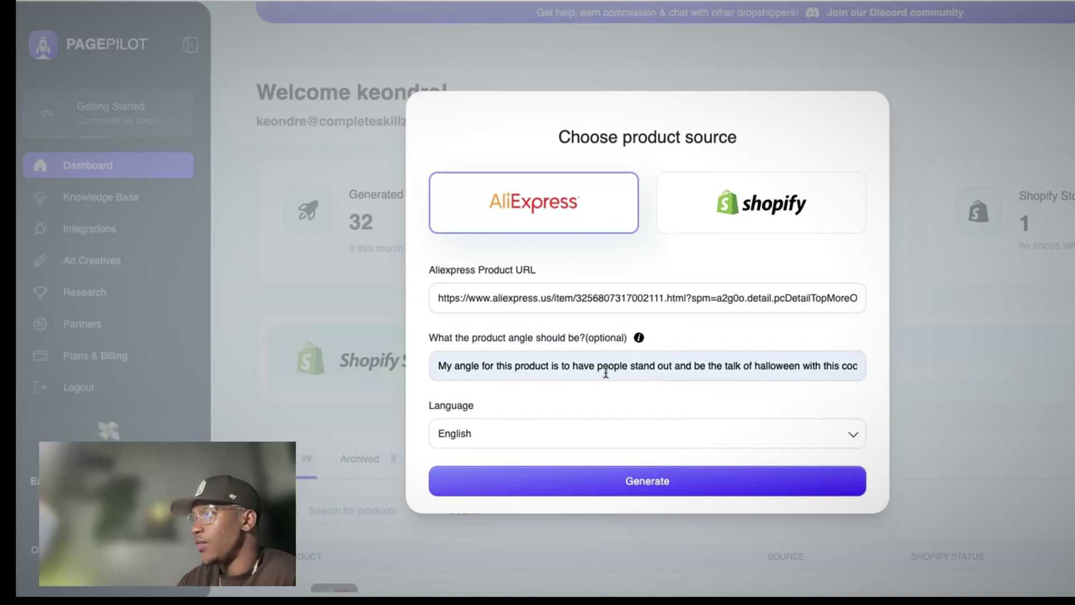
left_click(827, 371)
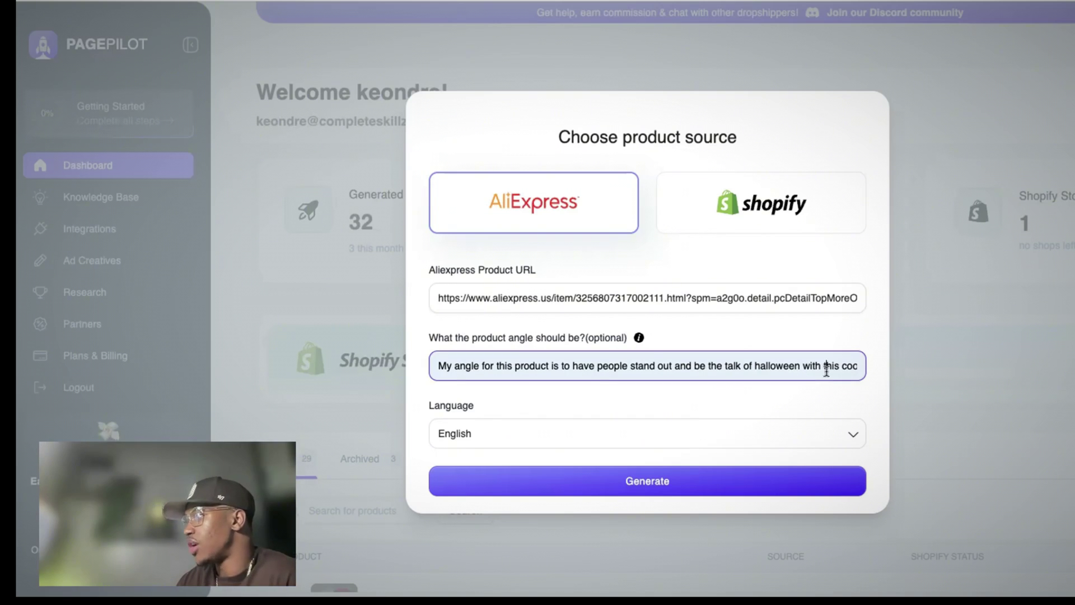
type("l deadpool mask and having the best mask")
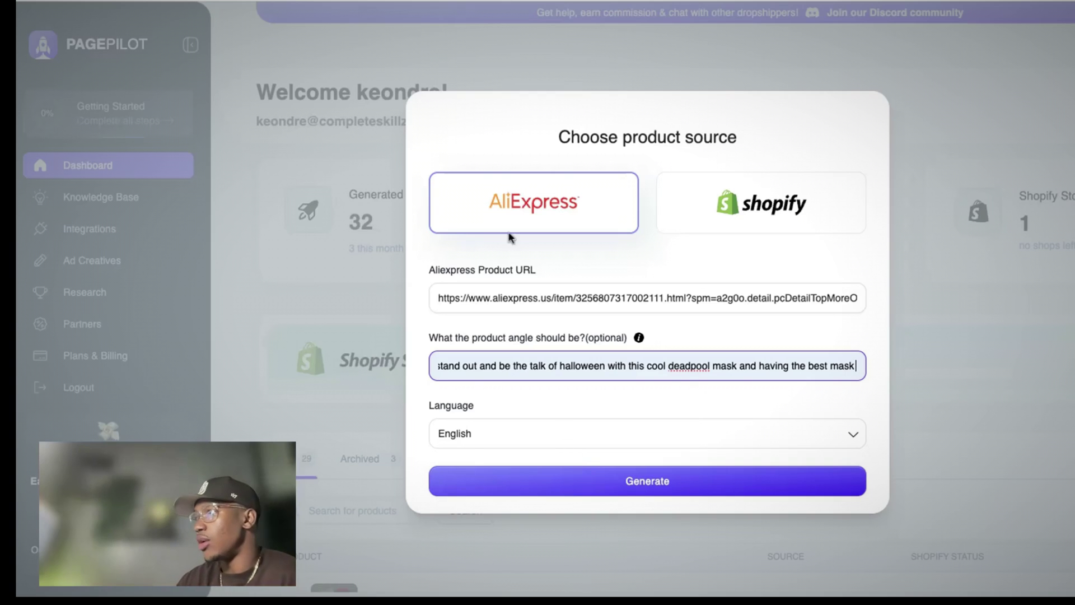
left_click(615, 493)
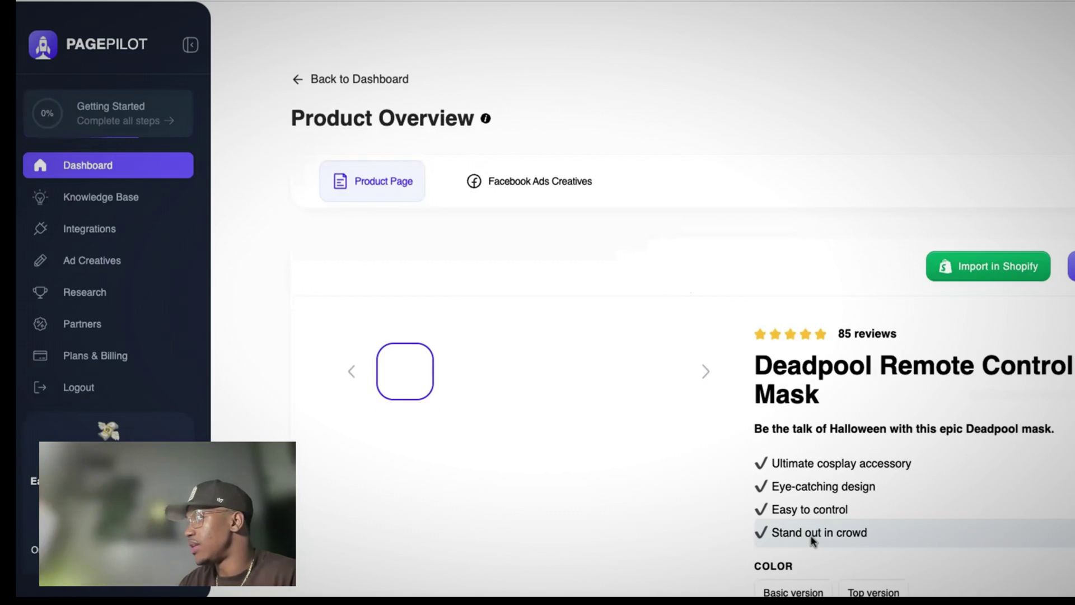
Scroll through the generated Deadpool Remote Control Mask page to review its sections.
scroll(975, 298, "down", 2)
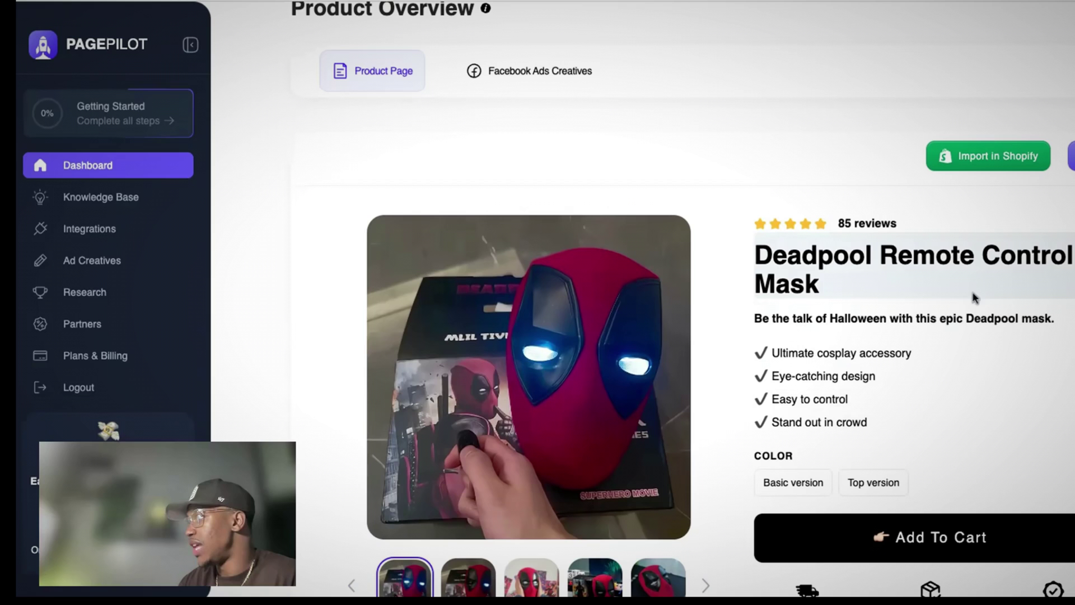
scroll(853, 431, "down", 9)
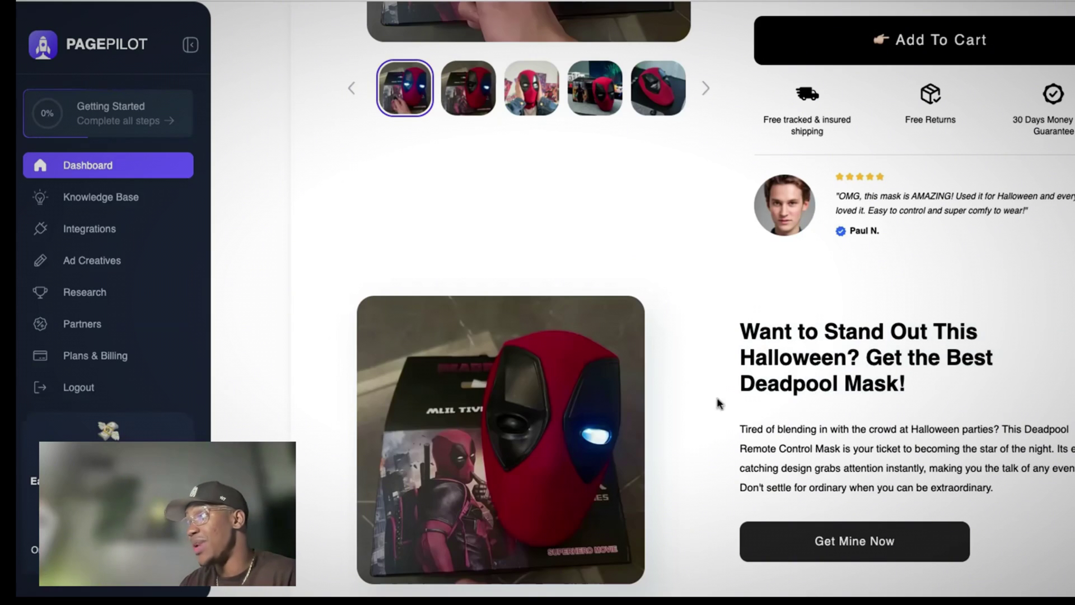
scroll(762, 503, "down", 7)
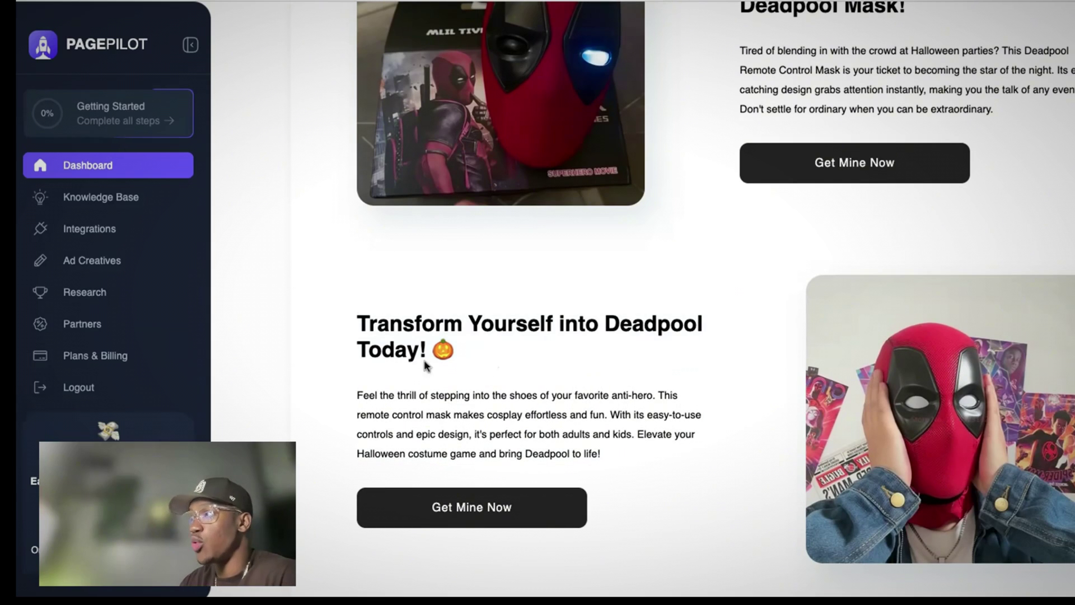
scroll(426, 360, "down", 6)
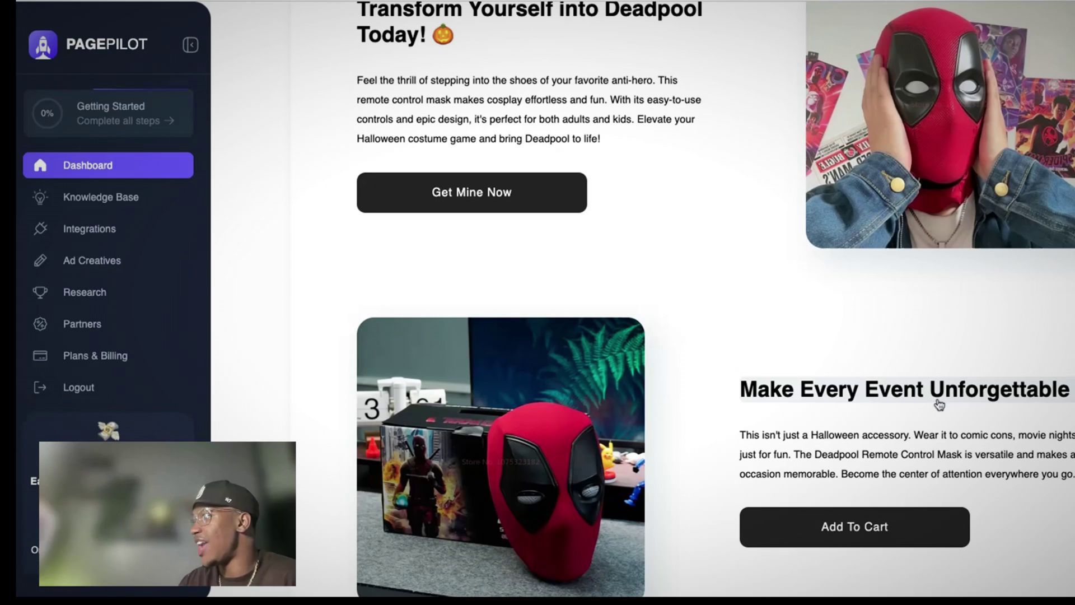
scroll(826, 492, "down", 13)
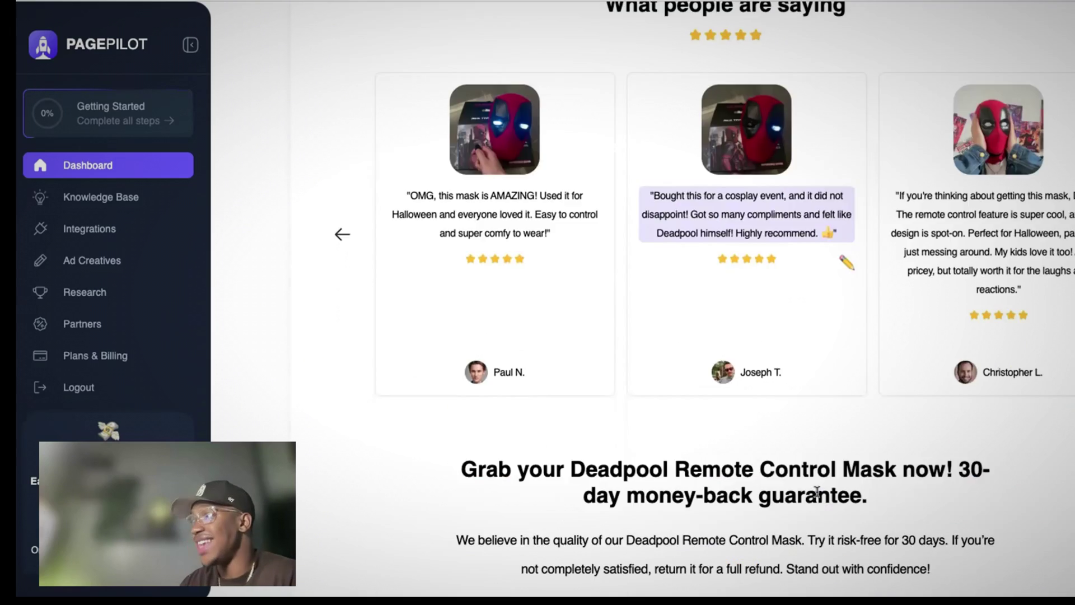
scroll(818, 497, "up", 19)
scroll(817, 499, "up", 6)
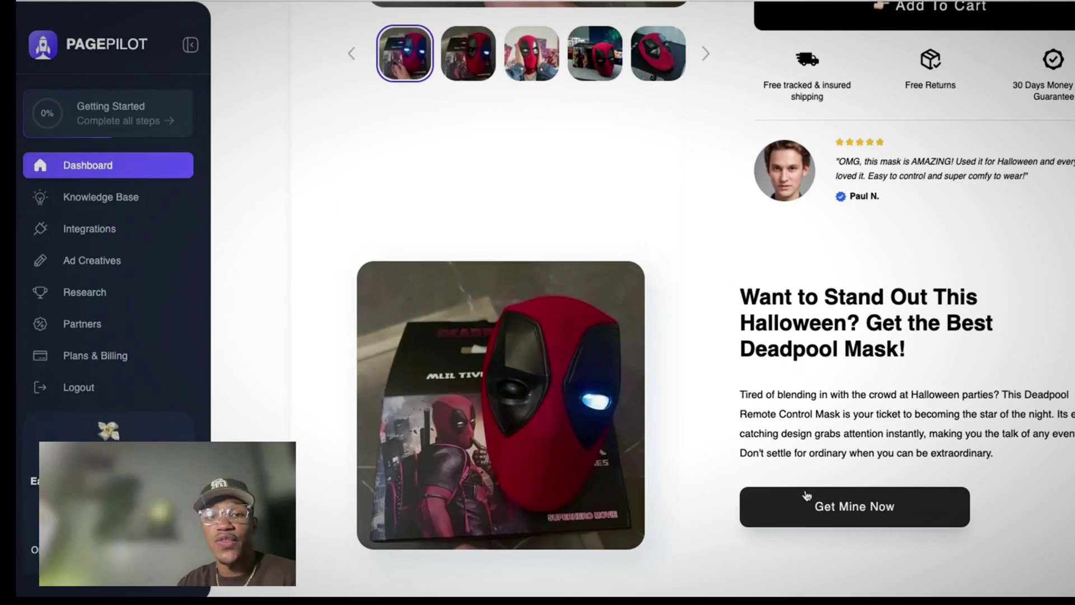
scroll(631, 434, "up", 8)
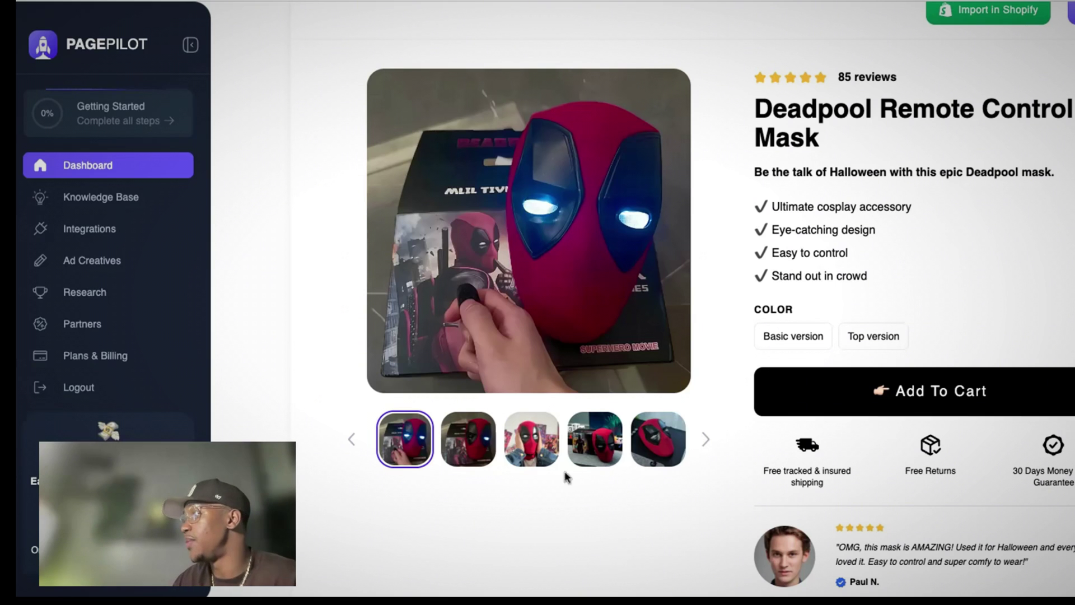
scroll(538, 479, "down", 10)
scroll(524, 479, "down", 5)
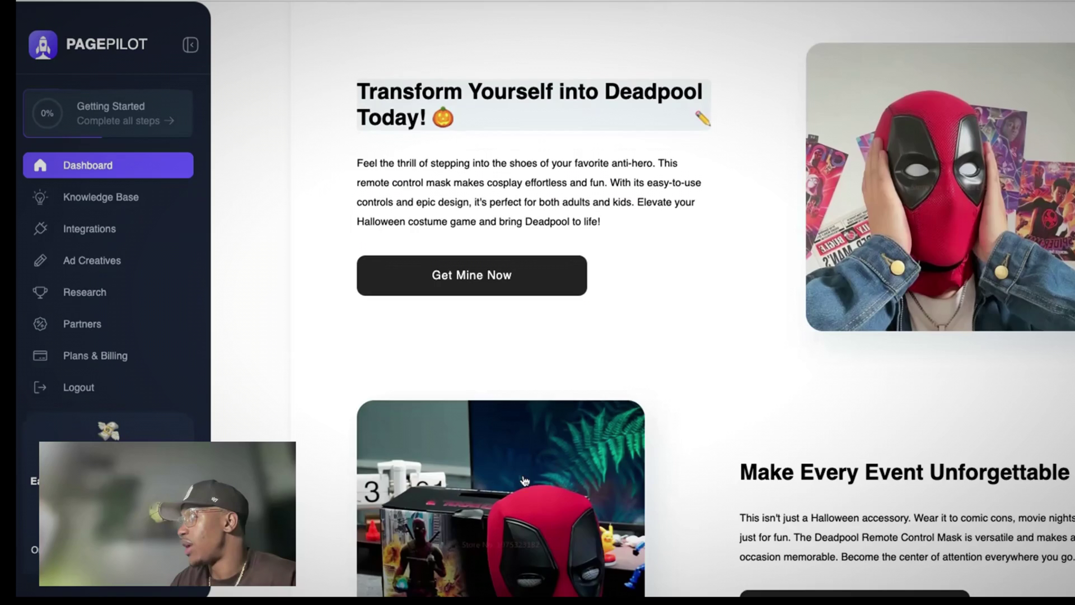
scroll(989, 273, "up", 20)
Import the Deadpool Remote Control Mask into the Shopify store's Shrine theme templates.
left_click(989, 273)
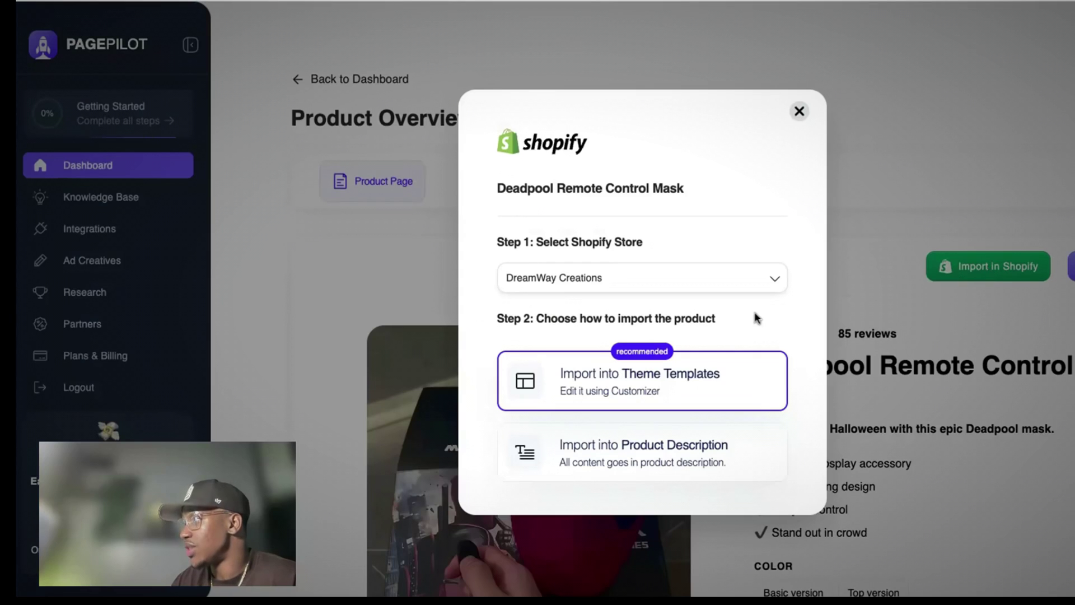
left_click(771, 359)
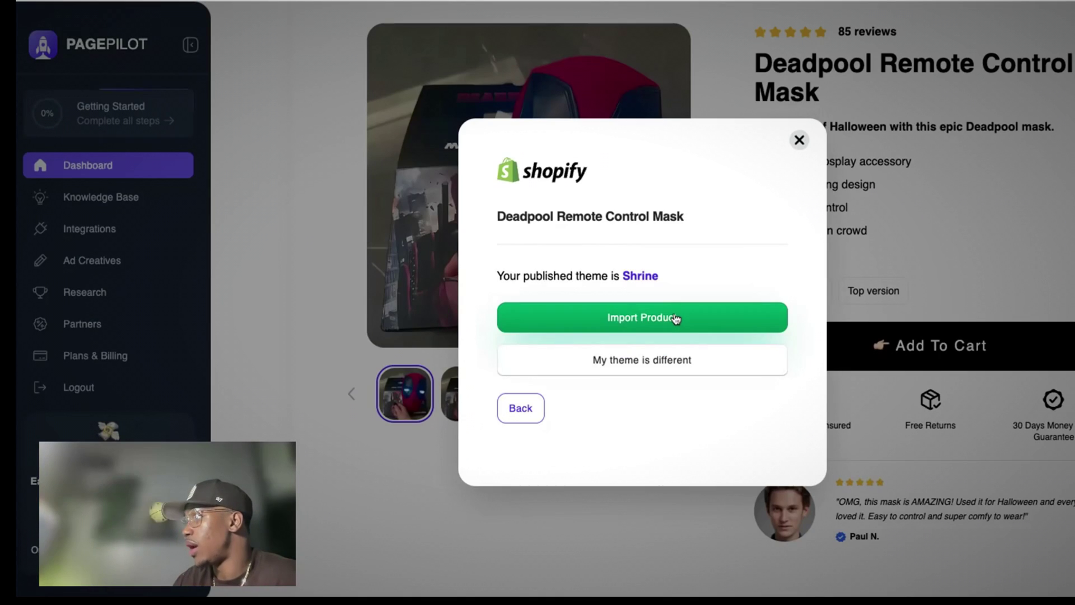
left_click(676, 319)
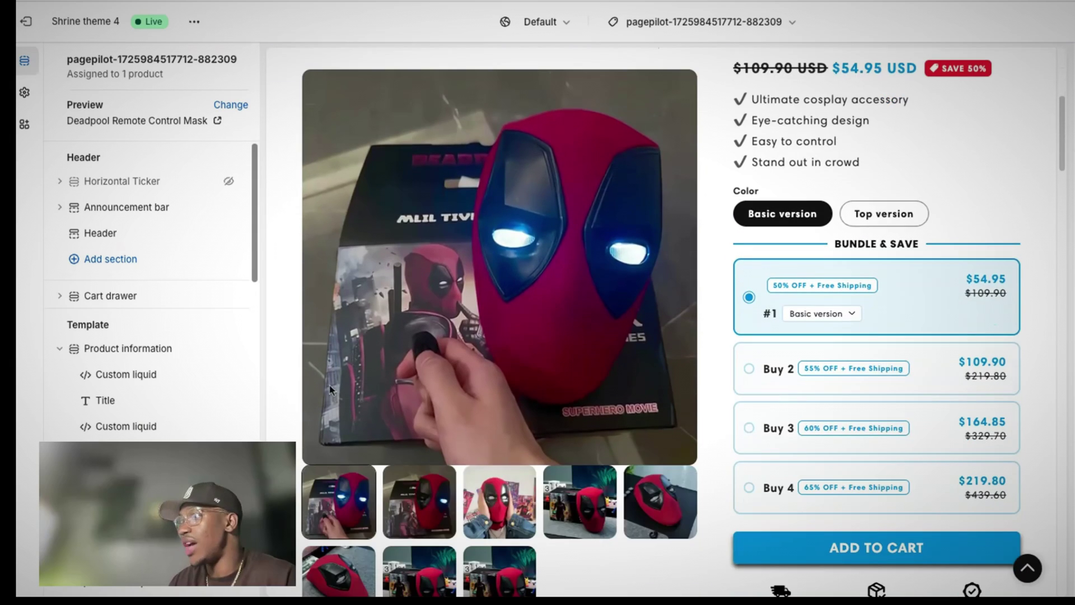
Scroll through the imported mask's product template in the Shrine theme 4 editor, checking sections and testimonials.
scroll(773, 445, "down", 8)
scroll(533, 307, "down", 5)
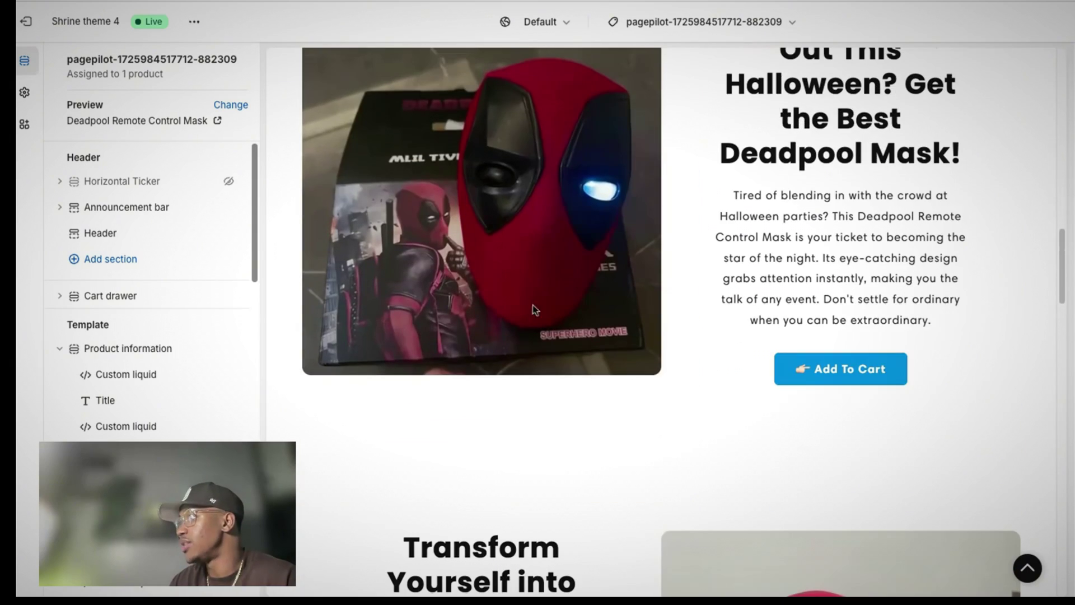
scroll(672, 357, "down", 8)
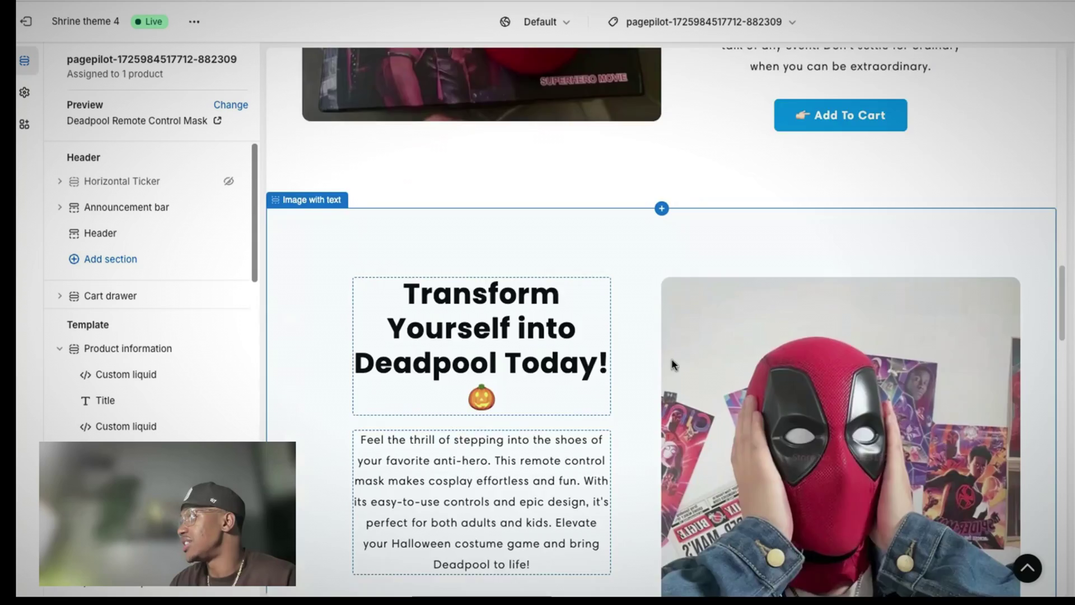
scroll(749, 371, "down", 14)
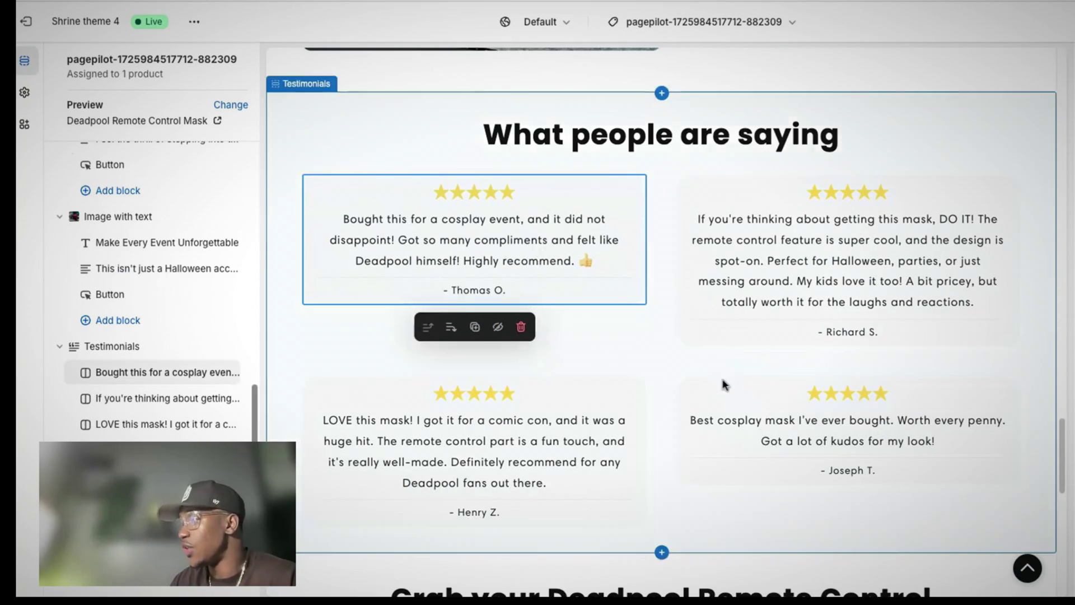
scroll(724, 381, "down", 8)
scroll(724, 384, "up", 20)
scroll(724, 384, "down", 2)
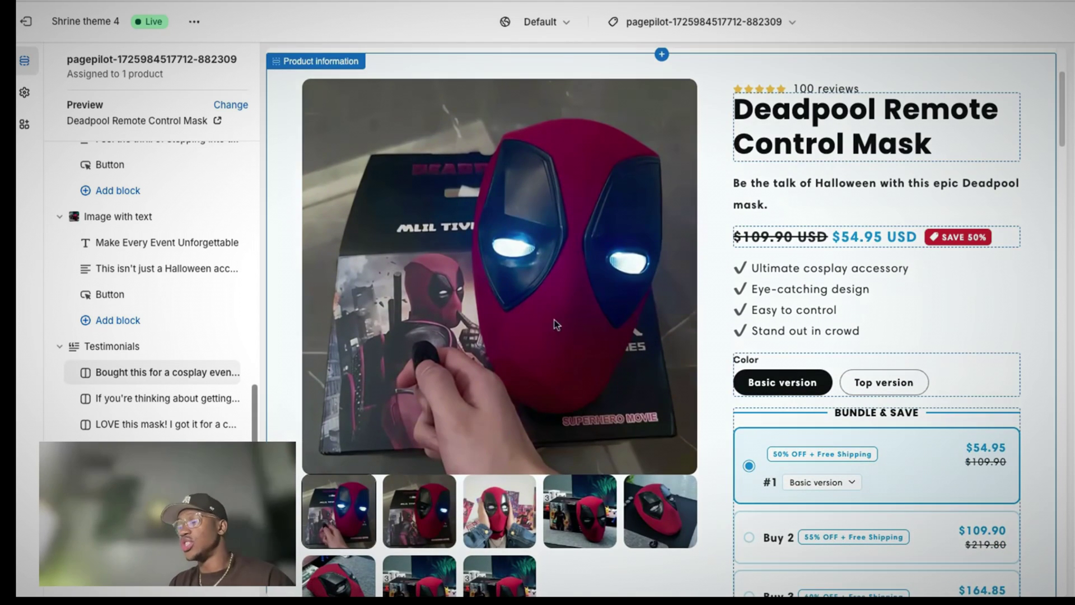
scroll(683, 386, "down", 4)
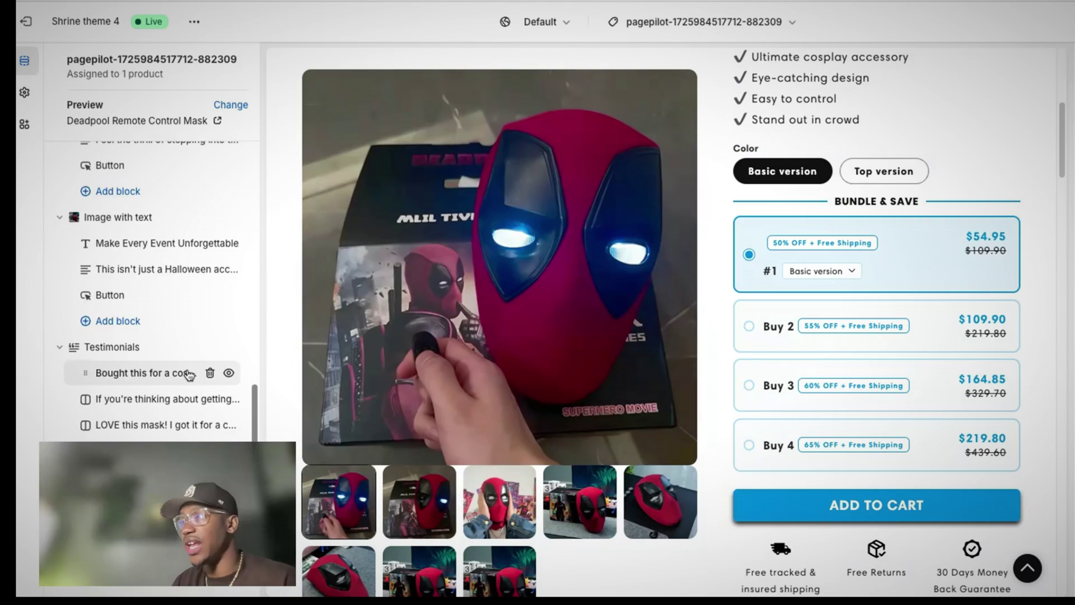
scroll(189, 375, "up", 8)
left_click_drag(189, 375, 156, 371)
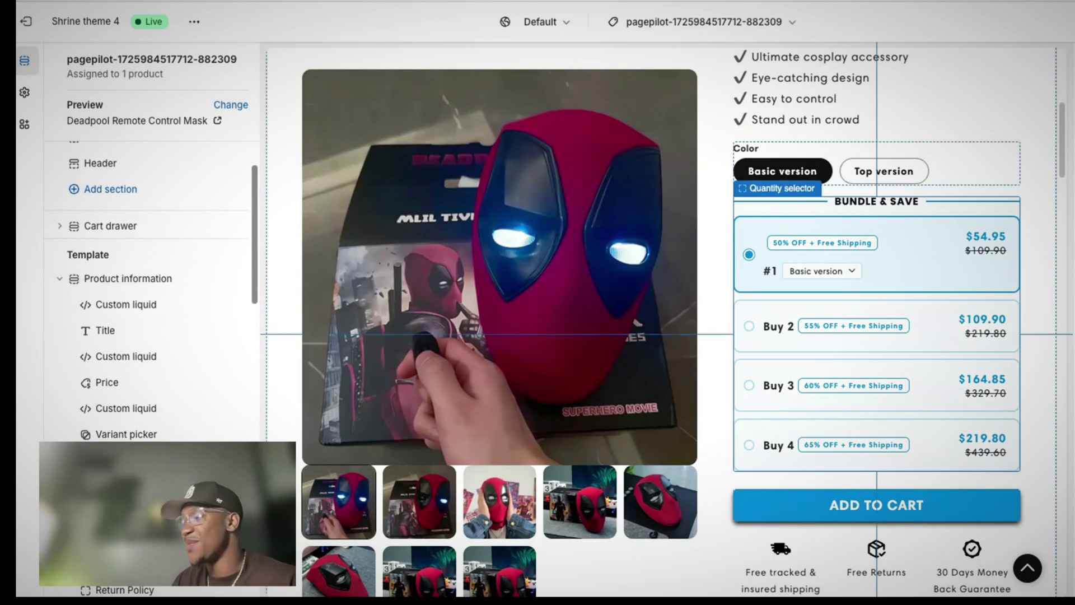
scroll(749, 395, "up", 5)
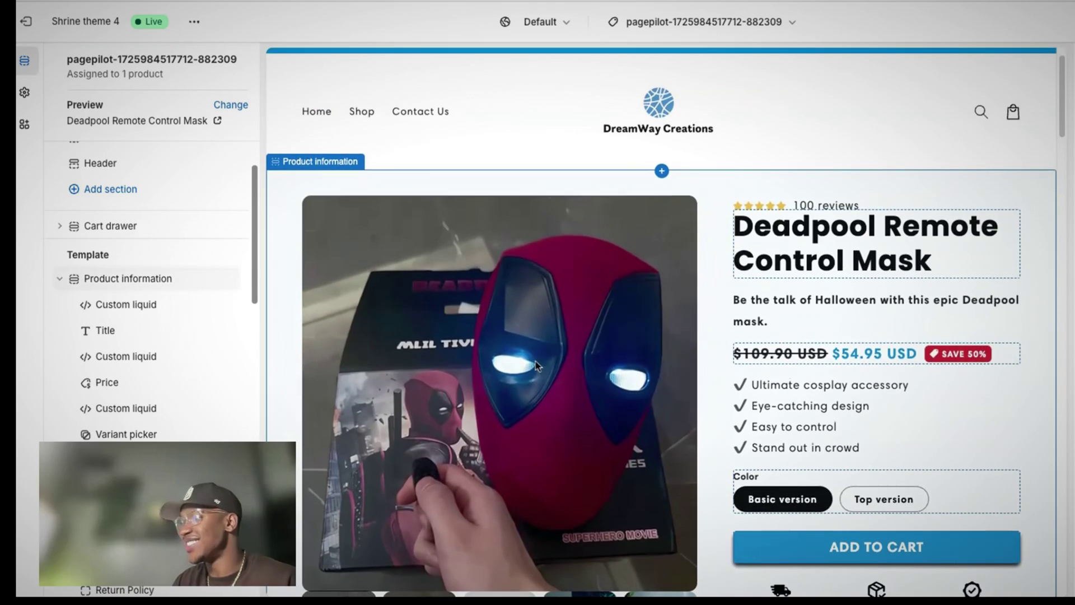
scroll(560, 375, "down", 8)
scroll(573, 395, "down", 5)
scroll(573, 397, "up", 3)
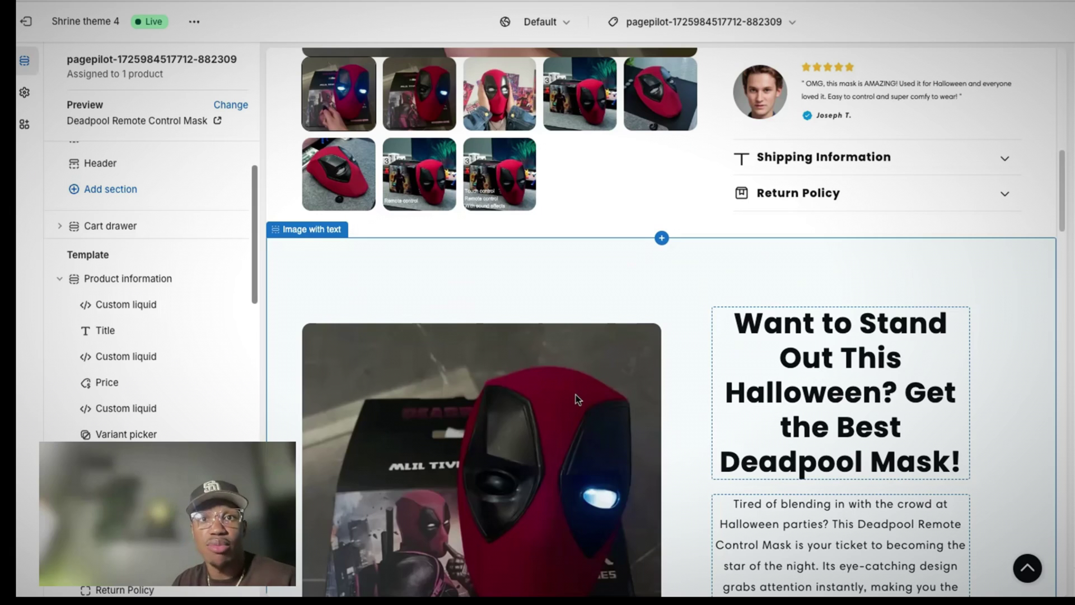
scroll(573, 395, "up", 10)
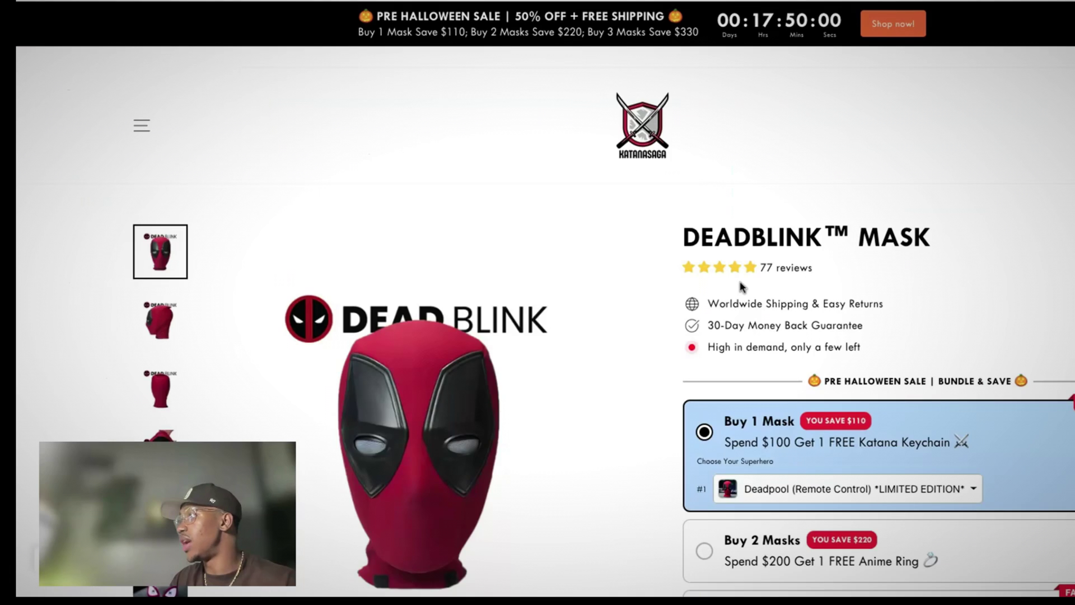
Scroll through Katanasaga's September 2024 Deadblink Mask Halloween-sale ads in Meta Ad Library.
scroll(745, 291, "down", 10)
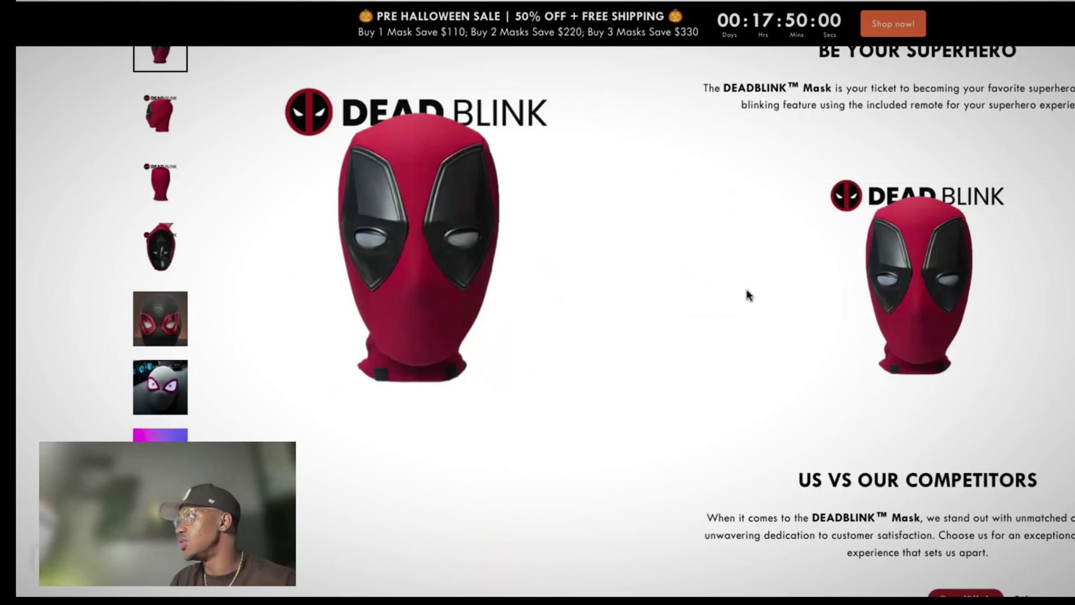
scroll(914, 301, "up", 5)
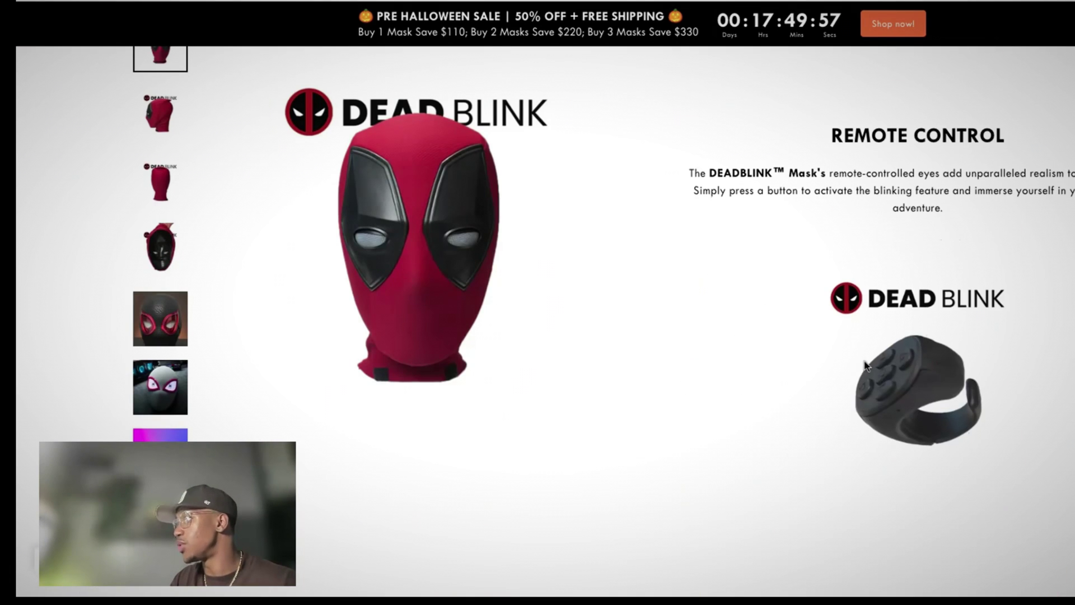
scroll(860, 351, "down", 3)
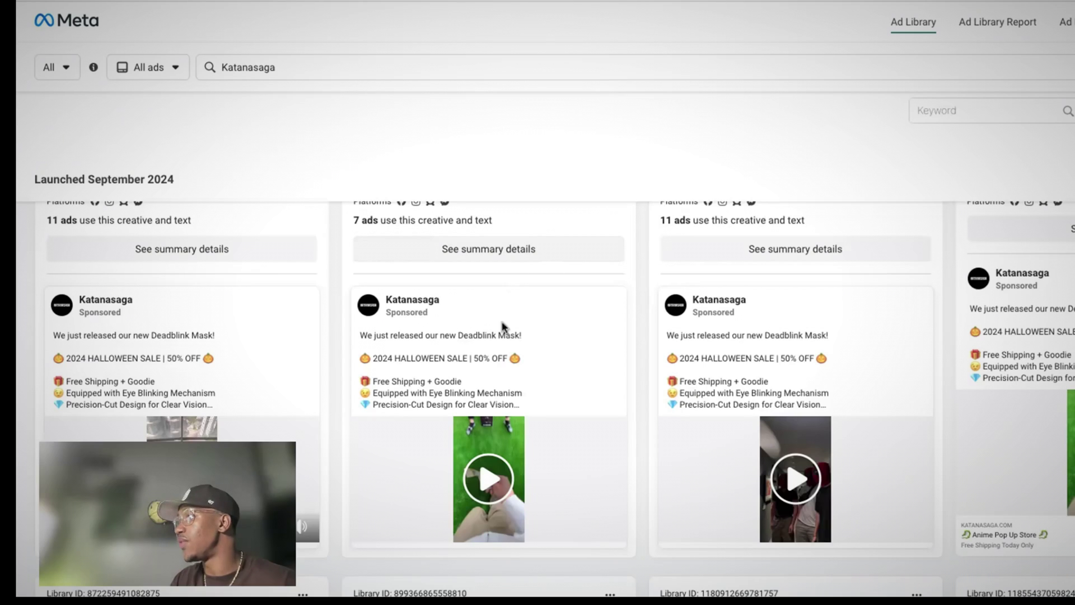
scroll(415, 353, "down", 10)
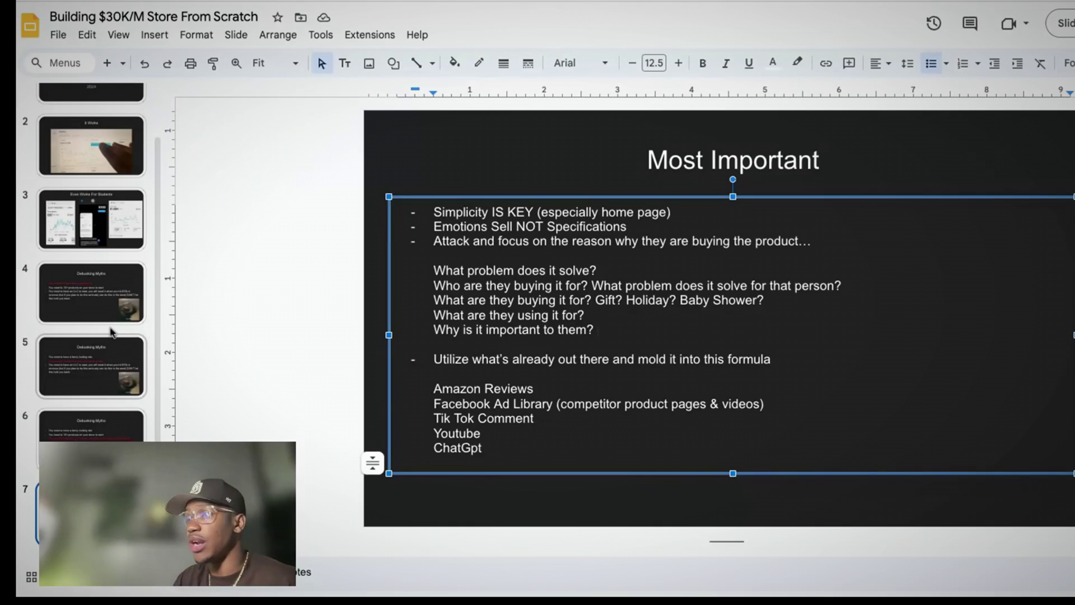
Deselect the 'Most Important' text box and return to slide 1, 'Building $30K/M Store From Scratch'.
left_click(278, 438)
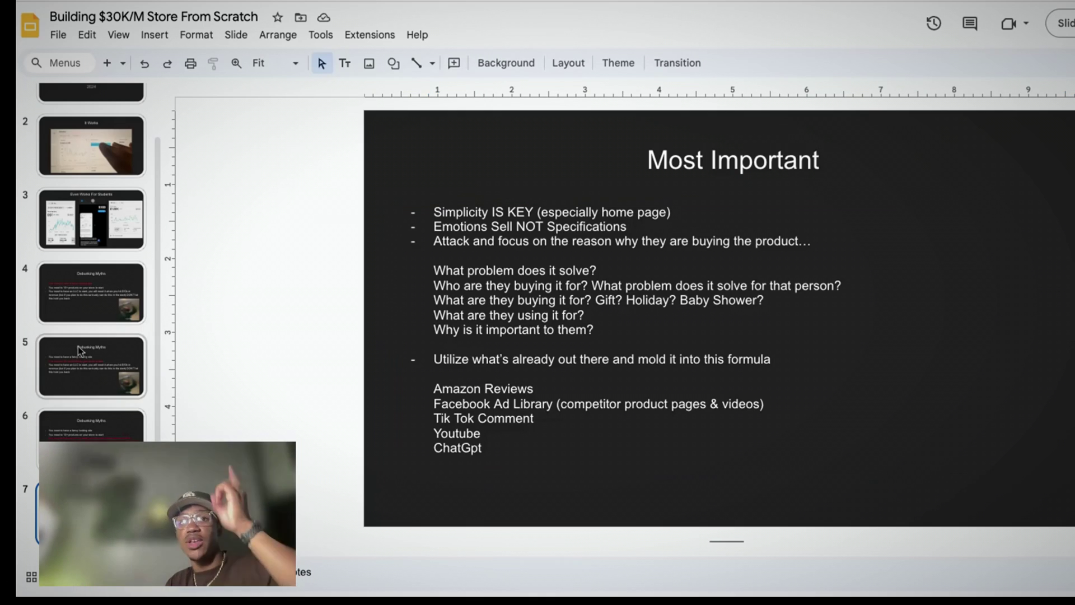
scroll(84, 269, "up", 2)
left_click(95, 140)
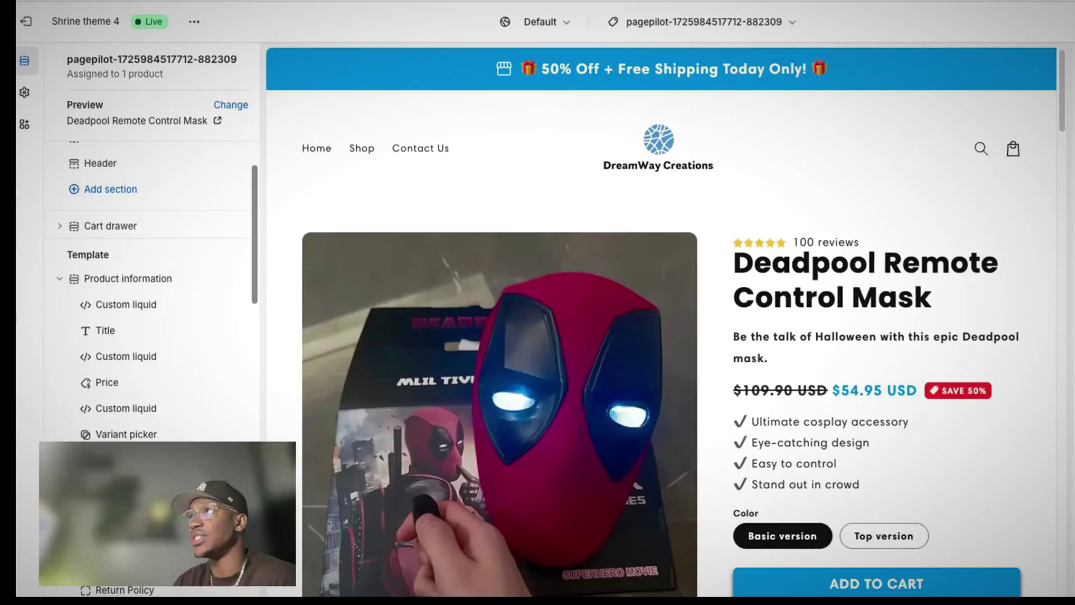
scroll(539, 398, "down", 15)
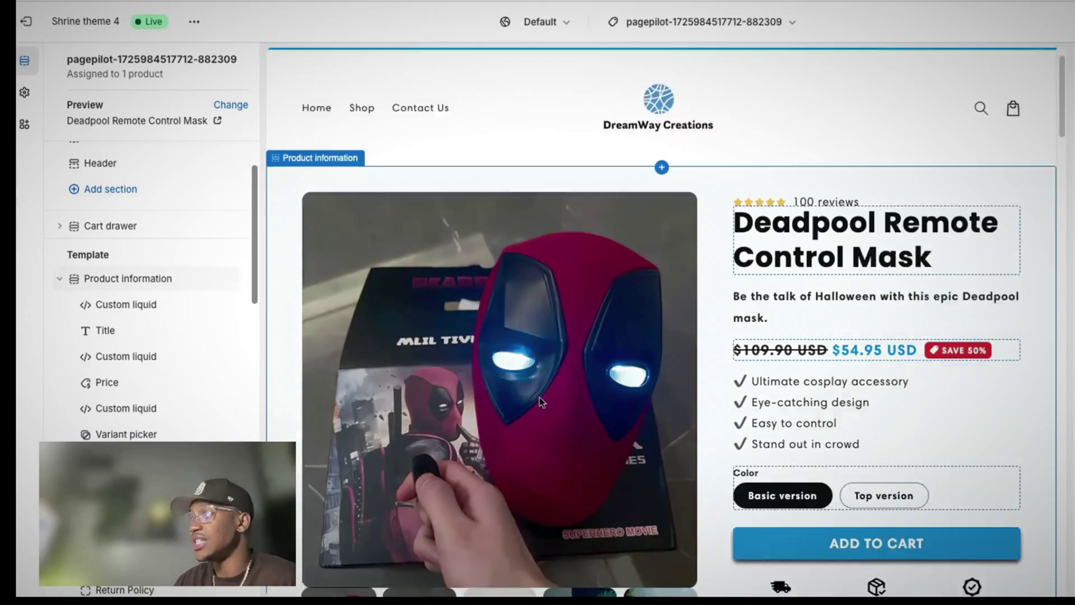
scroll(541, 402, "down", 20)
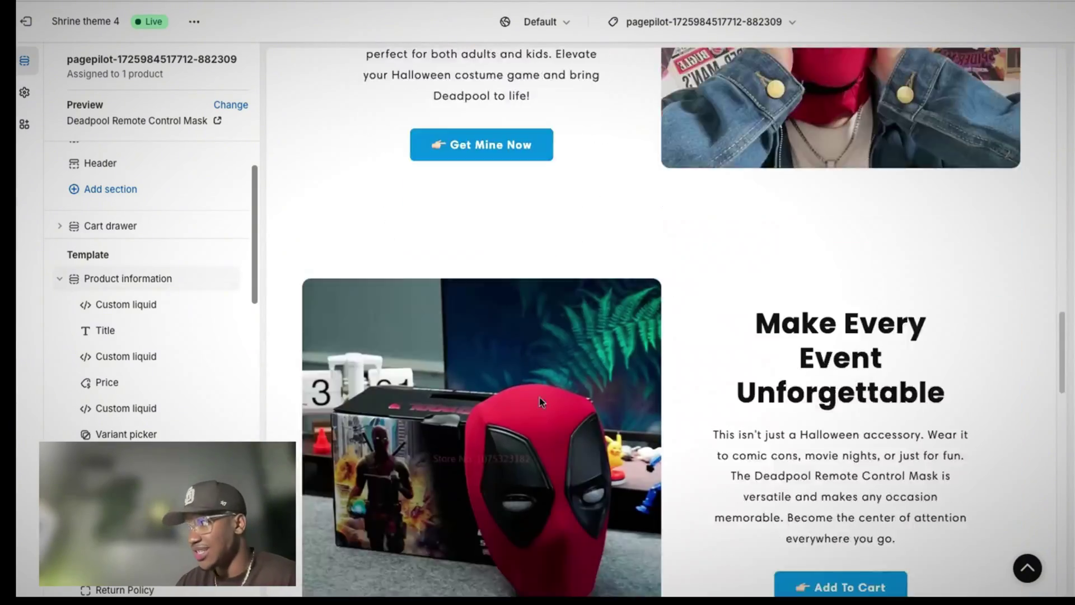
scroll(538, 398, "down", 5)
scroll(538, 398, "up", 20)
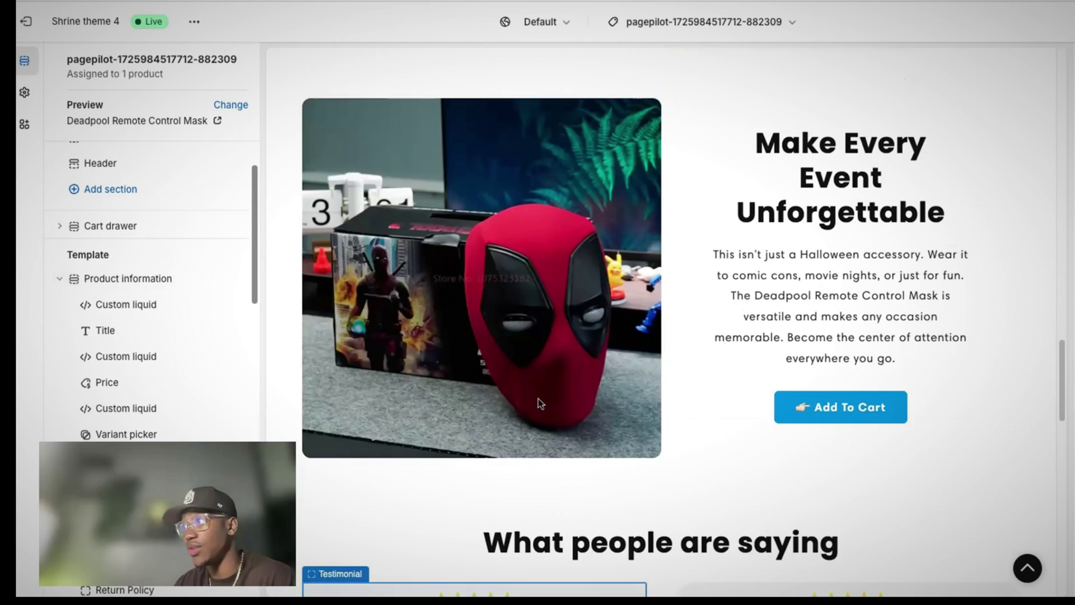